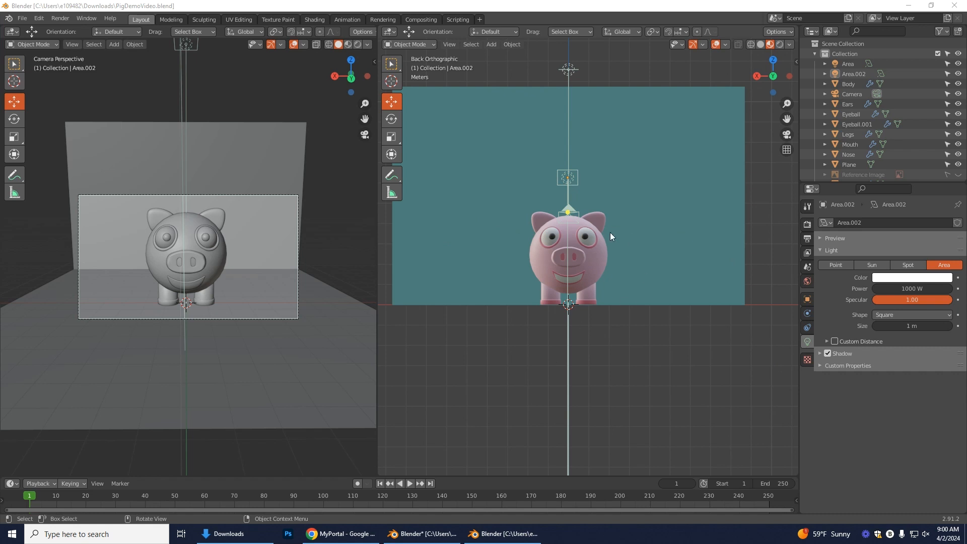
Join the two 3D viewports into one, keeping the back orthographic view, and display it in Solid shading.
{"action": "right_click", "coordinate": [377, 459]}
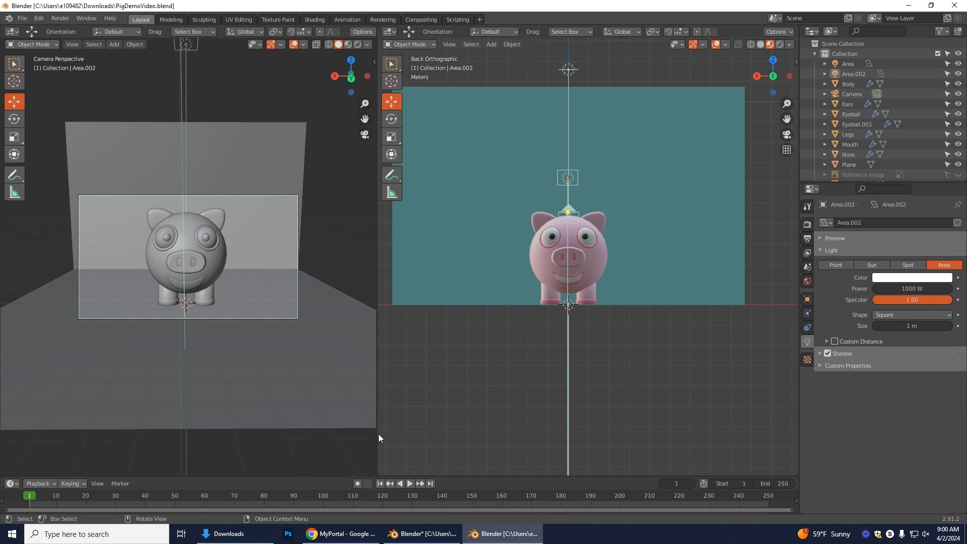
{"action": "right_click", "coordinate": [374, 436]}
{"action": "right_click", "coordinate": [382, 437]}
{"action": "right_click", "coordinate": [366, 474]}
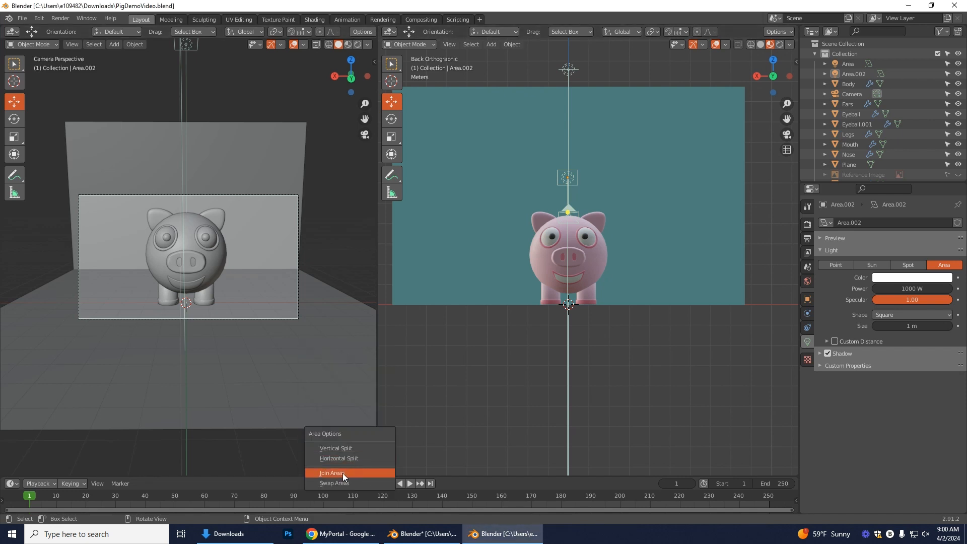
{"action": "left_click", "coordinate": [342, 473]}
{"action": "left_click", "coordinate": [331, 348]}
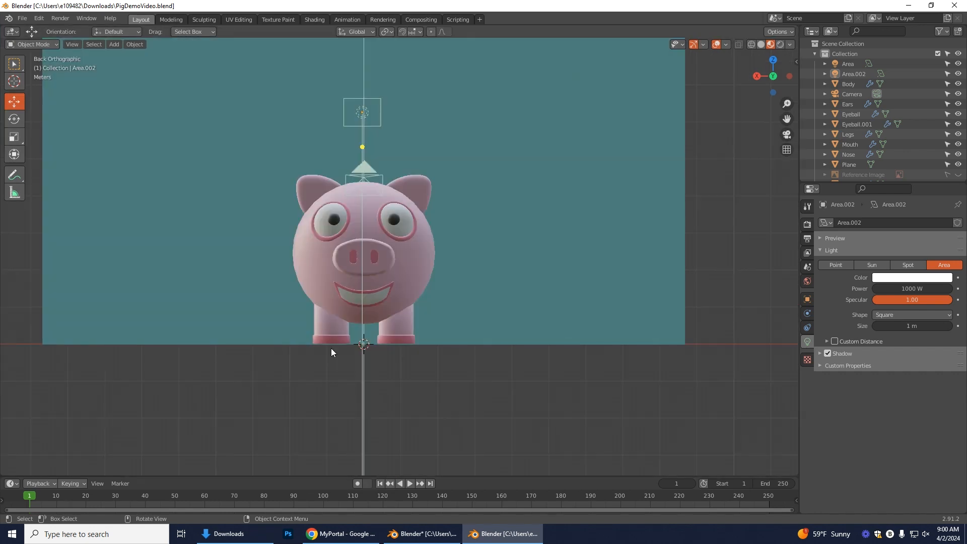
{"action": "left_click", "coordinate": [761, 44]}
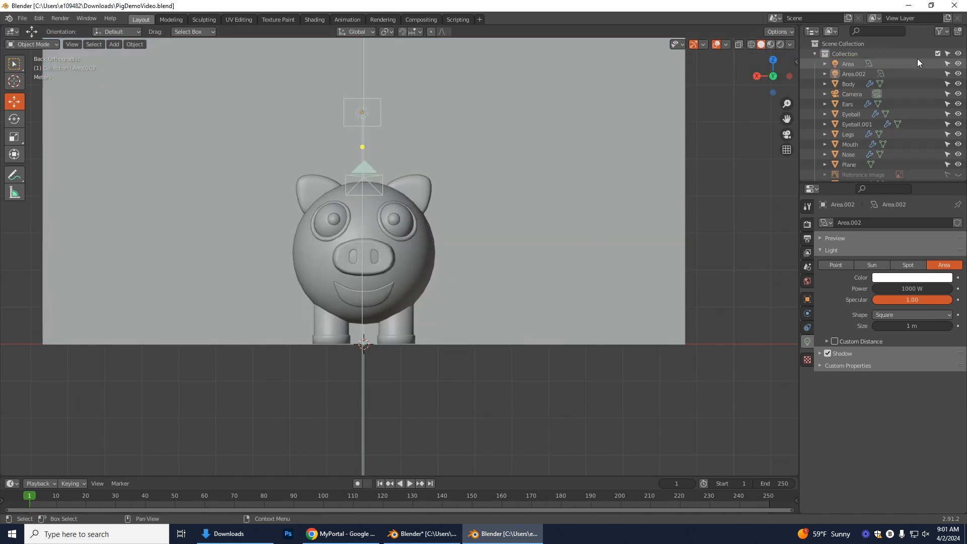
Rename the Plane object as Background.
{"action": "scroll", "coordinate": [915, 110], "scroll_direction": "down", "scroll_amount": 1}
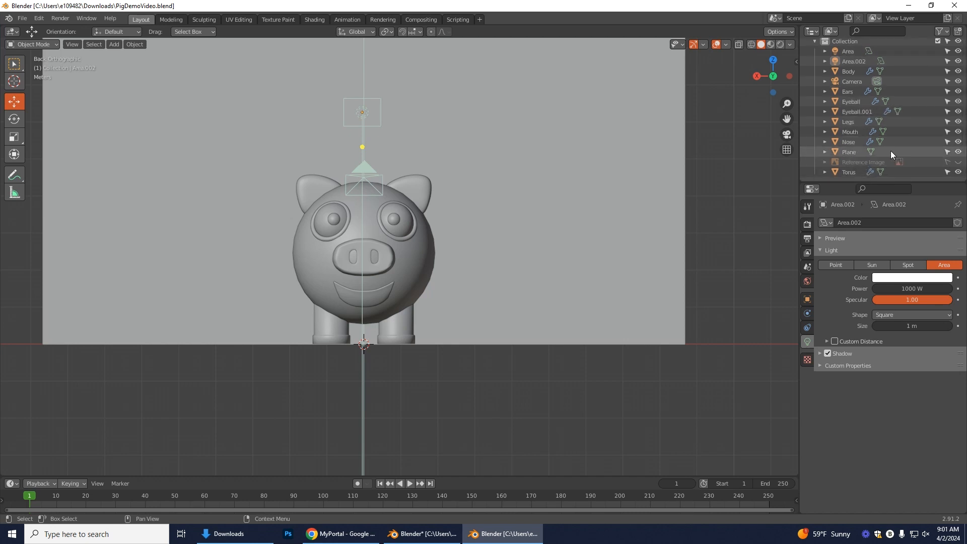
{"action": "left_click", "coordinate": [845, 152]}
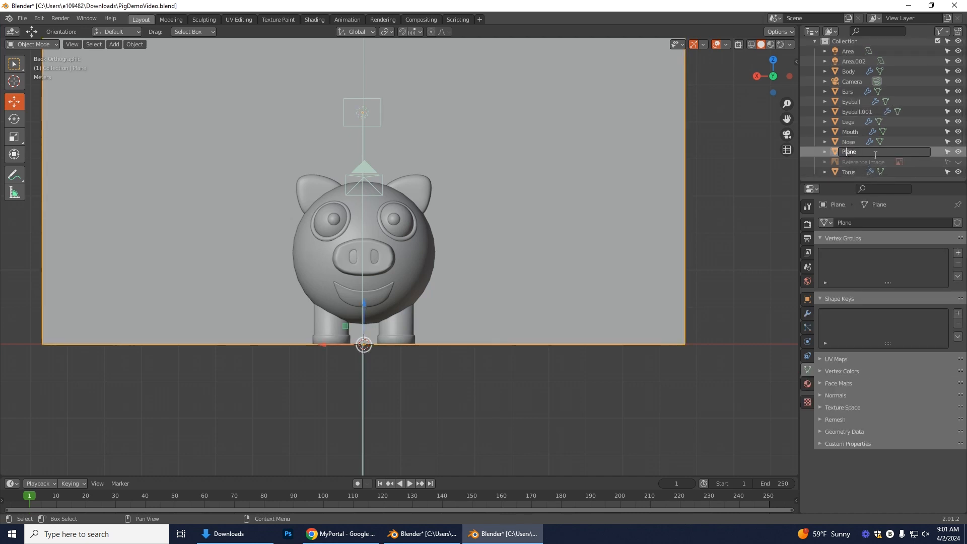
{"action": "double_click", "coordinate": [849, 155]}
{"action": "type", "text": "Background"}
{"action": "key", "text": "Return"}
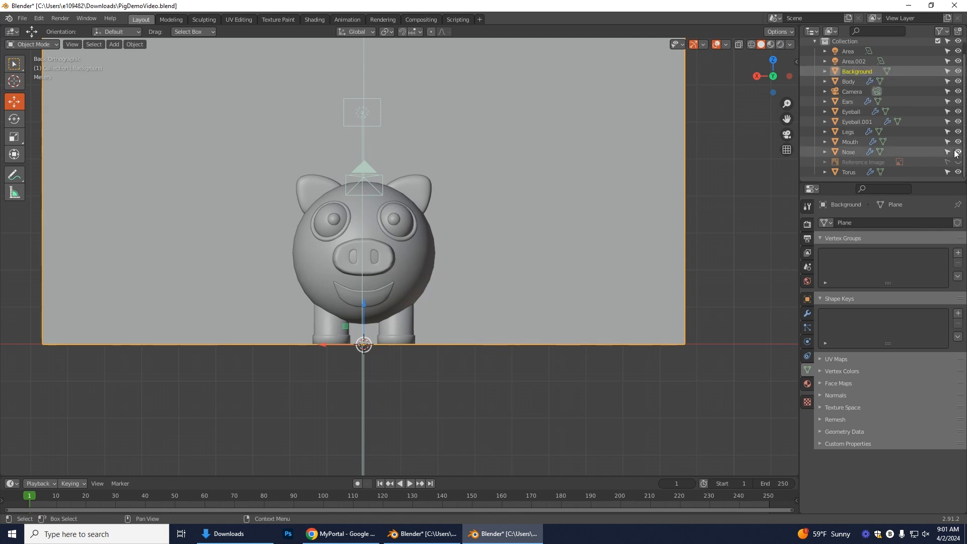
Hide the Background, Area, Area.002 and Camera objects, and display the pig in Material Preview shading.
{"action": "left_click", "coordinate": [958, 71]}
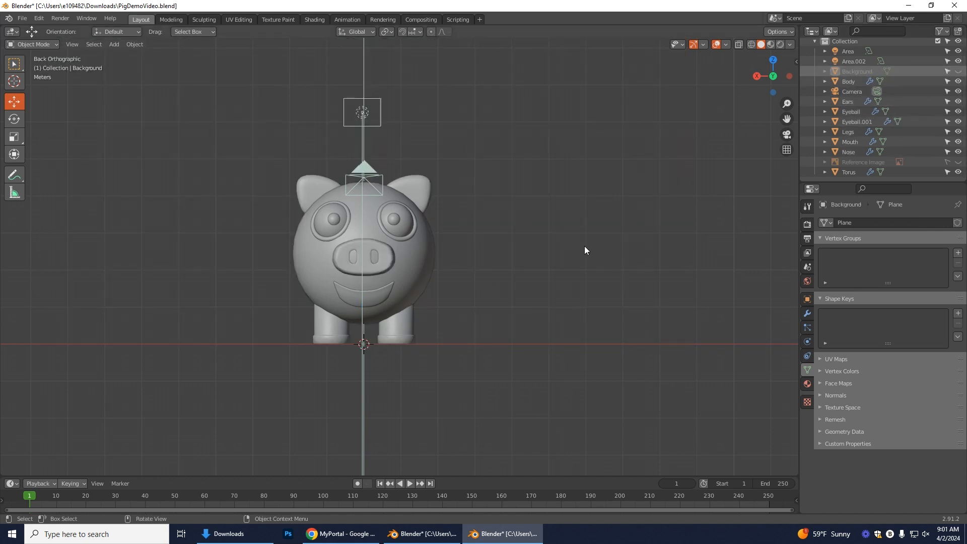
{"action": "scroll", "coordinate": [906, 136], "scroll_direction": "up", "scroll_amount": 2}
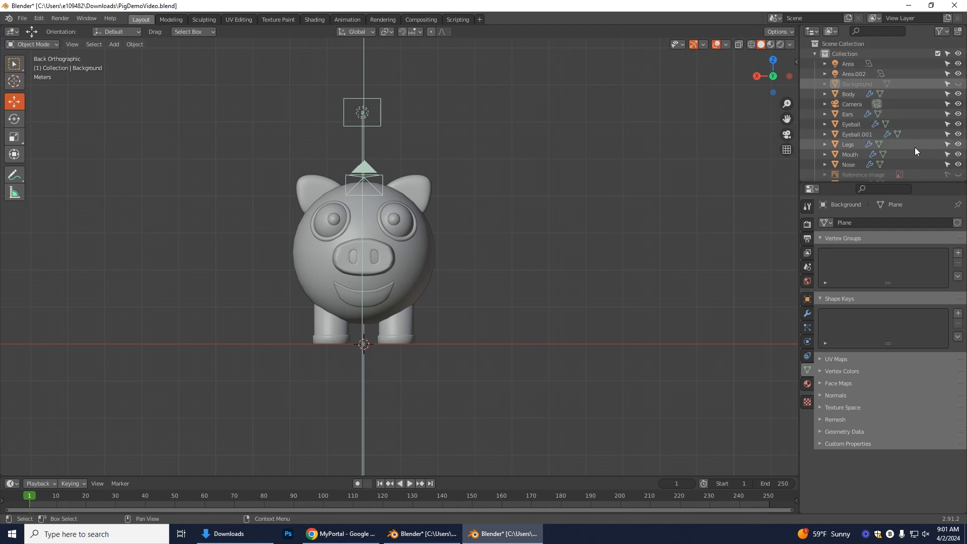
{"action": "left_click", "coordinate": [958, 63]}
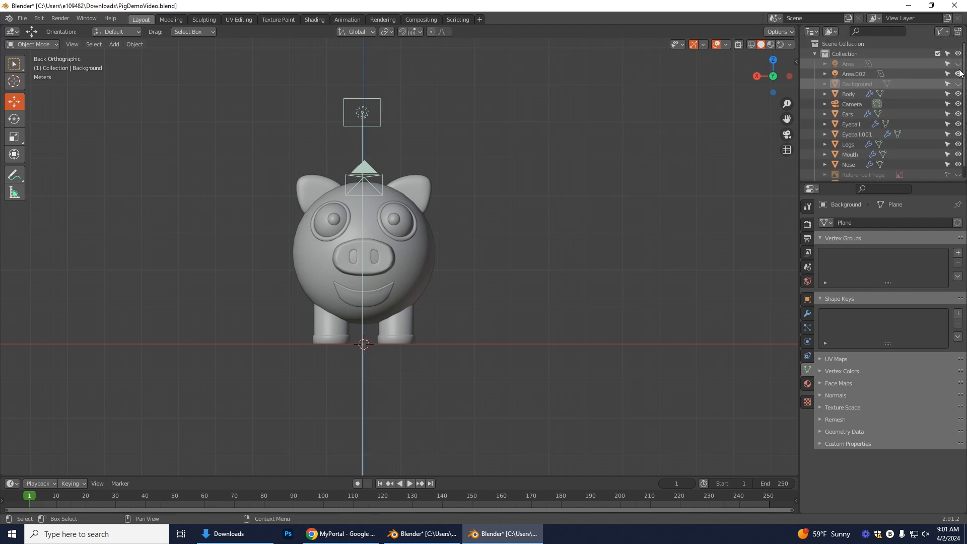
{"action": "left_click", "coordinate": [958, 74]}
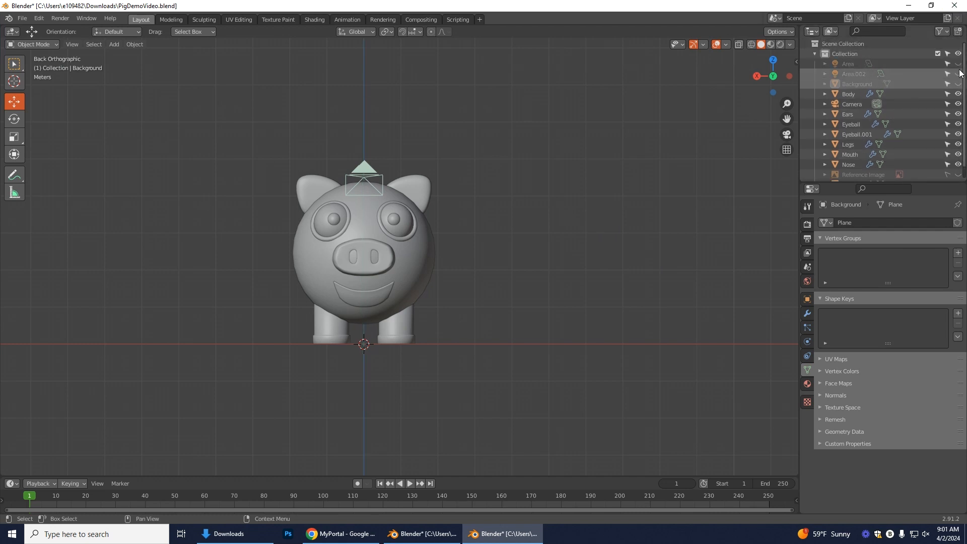
{"action": "left_click", "coordinate": [958, 104]}
{"action": "scroll", "coordinate": [452, 243], "scroll_direction": "up", "scroll_amount": 2}
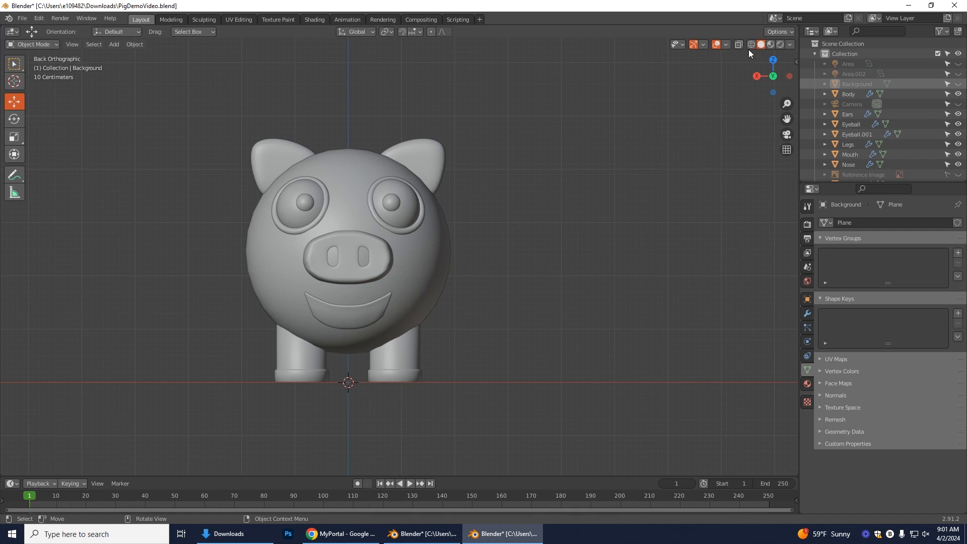
{"action": "left_click", "coordinate": [769, 44]}
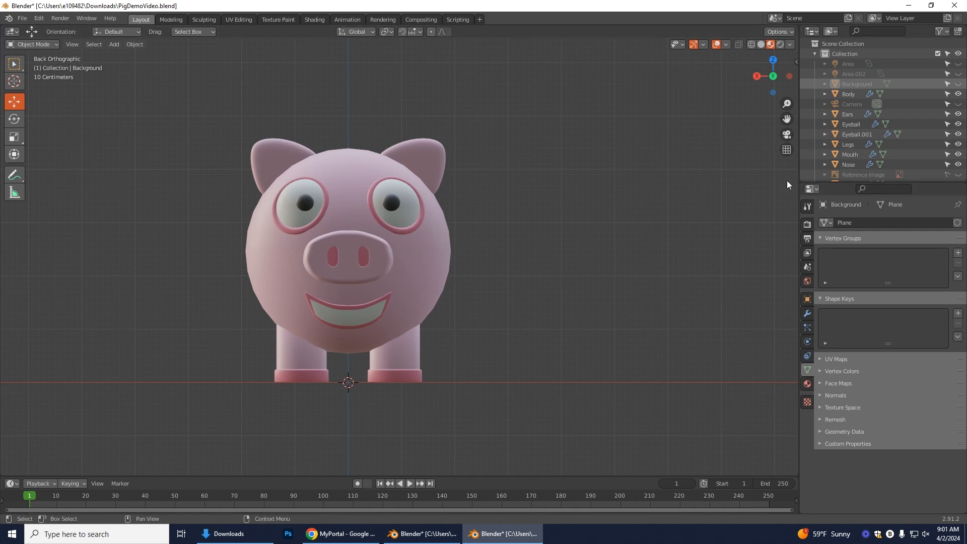
Try to join all the pig's parts into one object, then undo the join.
{"action": "left_click_drag", "start_coordinate": [244, 97], "coordinate": [611, 479]}
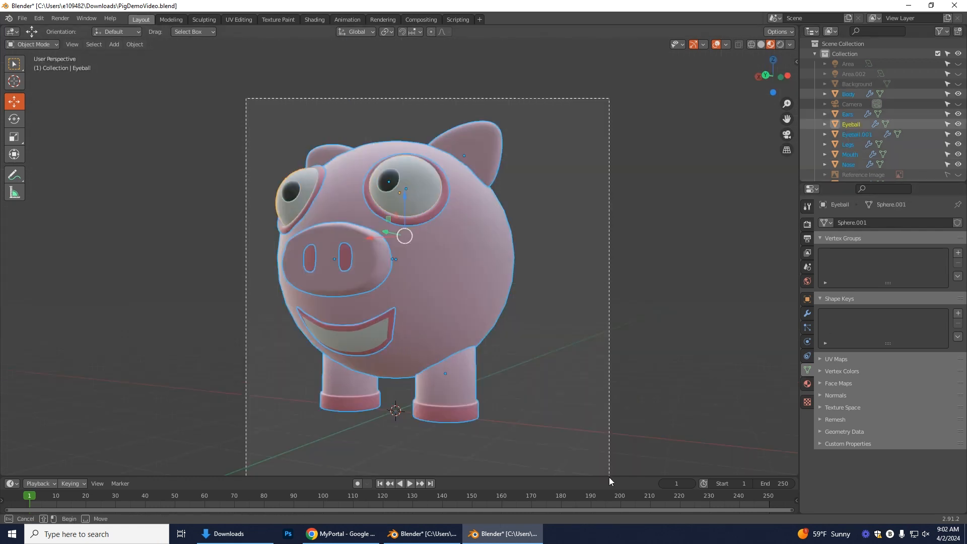
{"action": "right_click", "coordinate": [437, 272]}
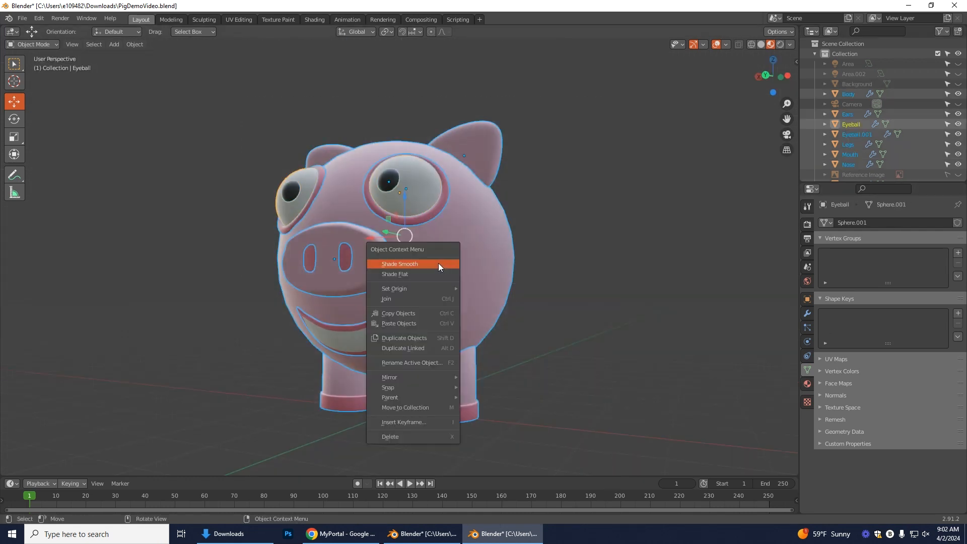
{"action": "left_click", "coordinate": [387, 299]}
{"action": "middle_click_drag", "start_coordinate": [613, 372], "coordinate": [525, 362]}
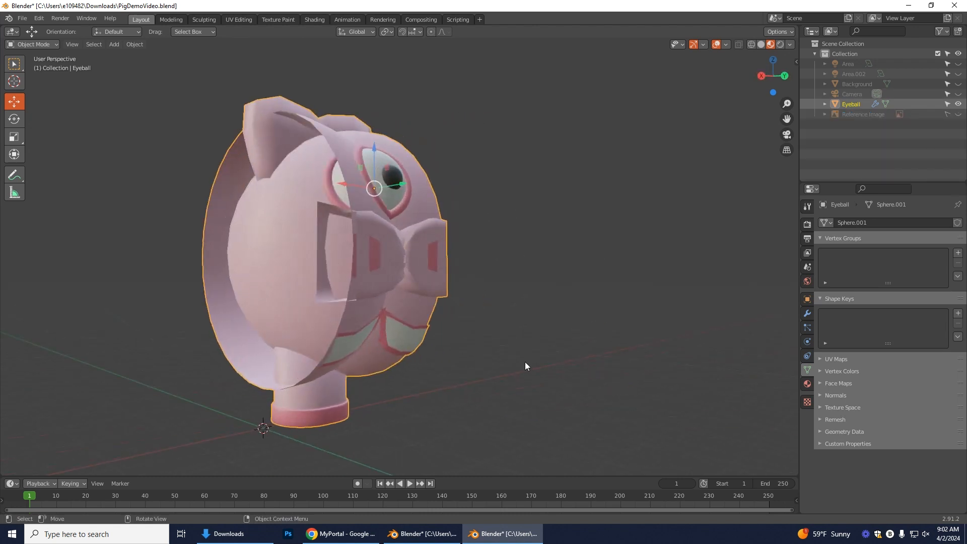
{"action": "left_click", "coordinate": [784, 75]}
{"action": "key", "text": "ctrl+z"}
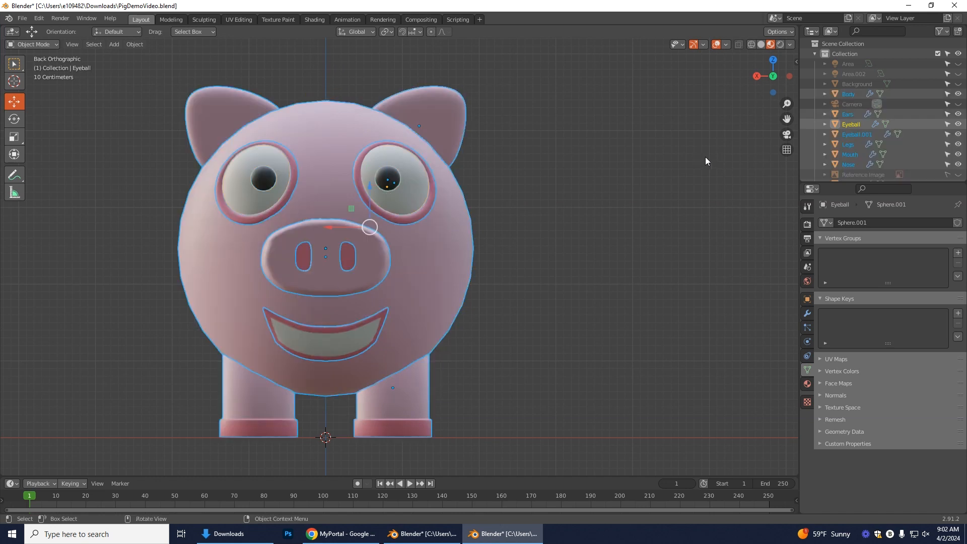
Apply the Mirror modifier on the Body and Ears objects.
{"action": "left_click", "coordinate": [850, 93]}
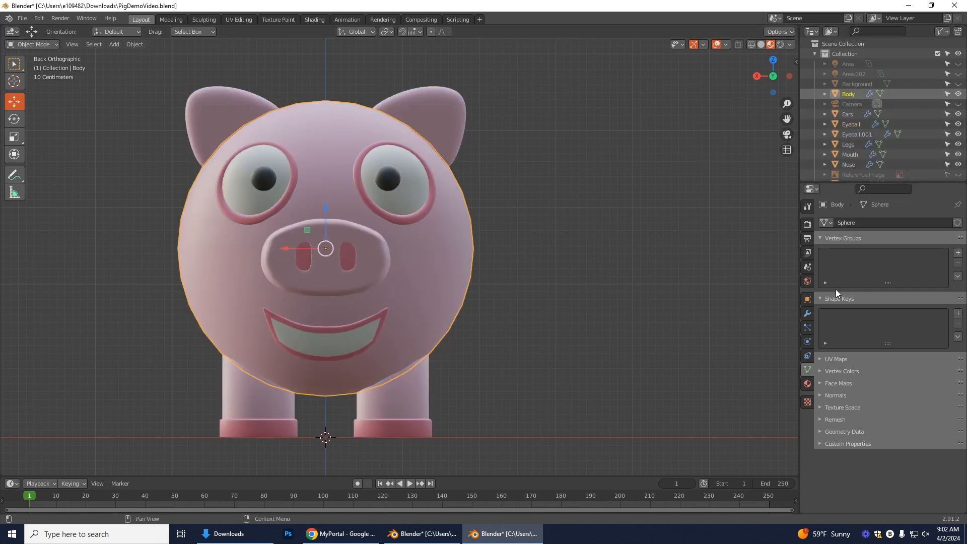
{"action": "left_click", "coordinate": [807, 314]}
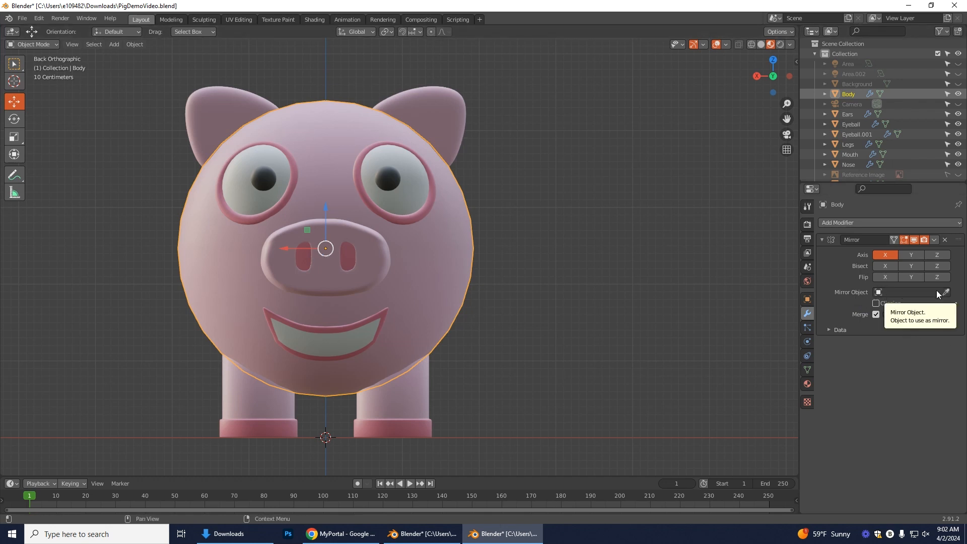
{"action": "left_click", "coordinate": [935, 239]}
{"action": "left_click", "coordinate": [909, 251]}
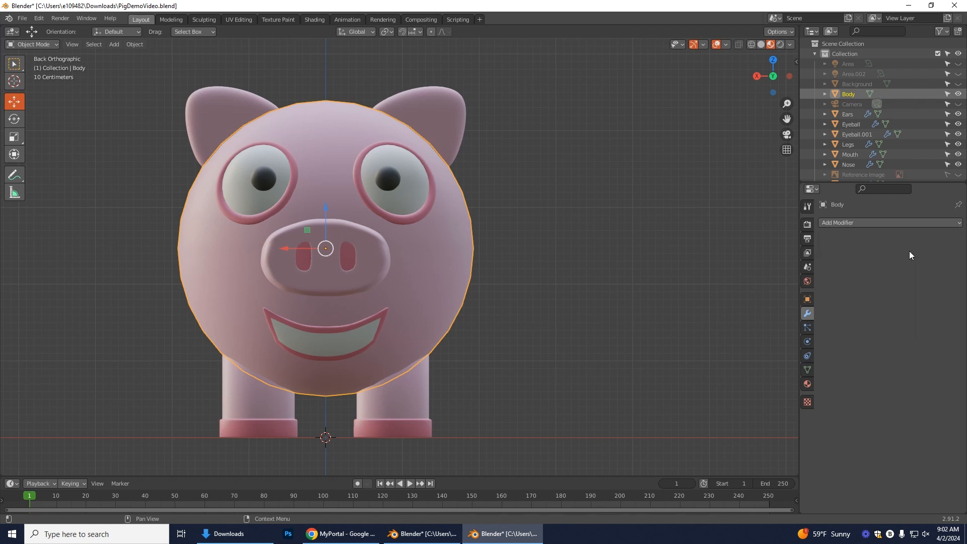
{"action": "left_click", "coordinate": [851, 115]}
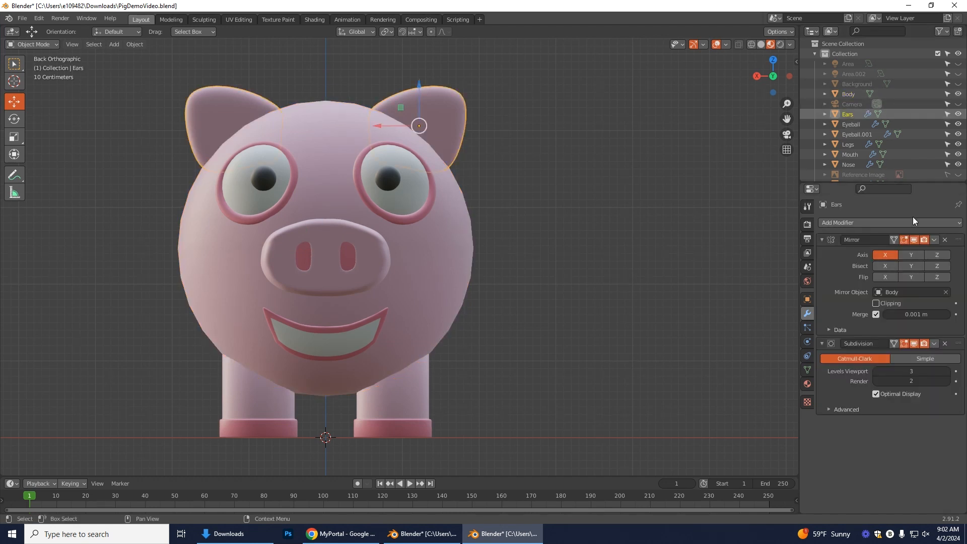
{"action": "left_click", "coordinate": [934, 240]}
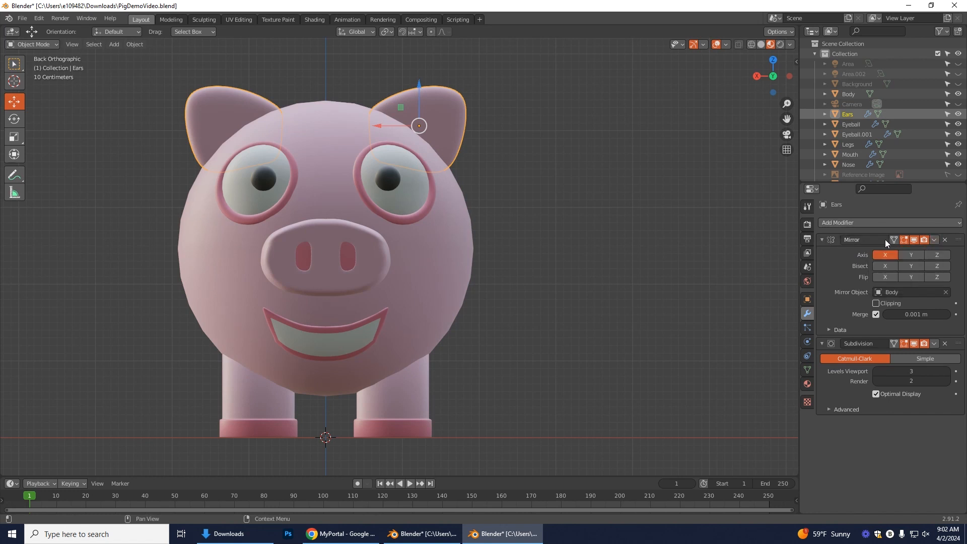
{"action": "left_click", "coordinate": [935, 239]}
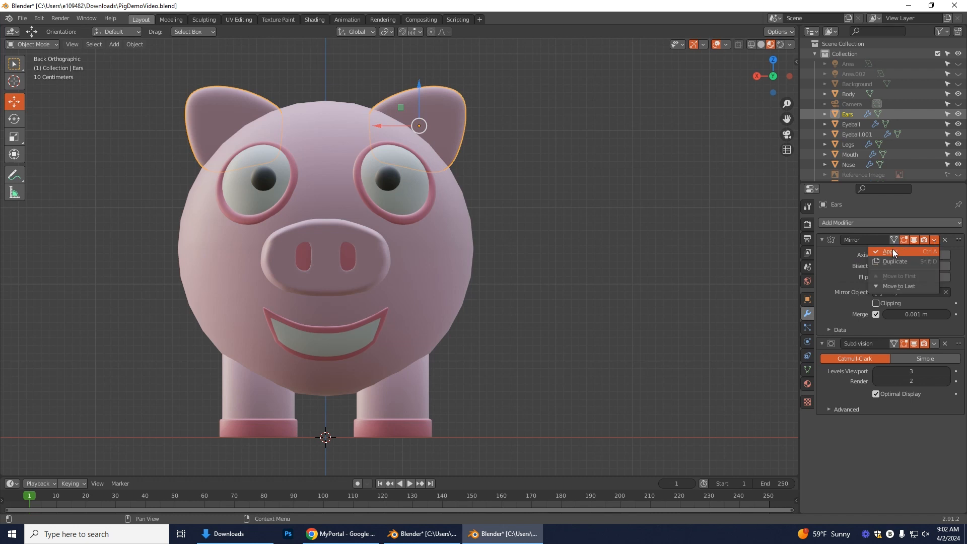
{"action": "left_click", "coordinate": [891, 250]}
Apply the Mirror modifier on the Eyeball and Eyeball.001 objects.
{"action": "left_click", "coordinate": [852, 124]}
{"action": "left_click", "coordinate": [933, 240]}
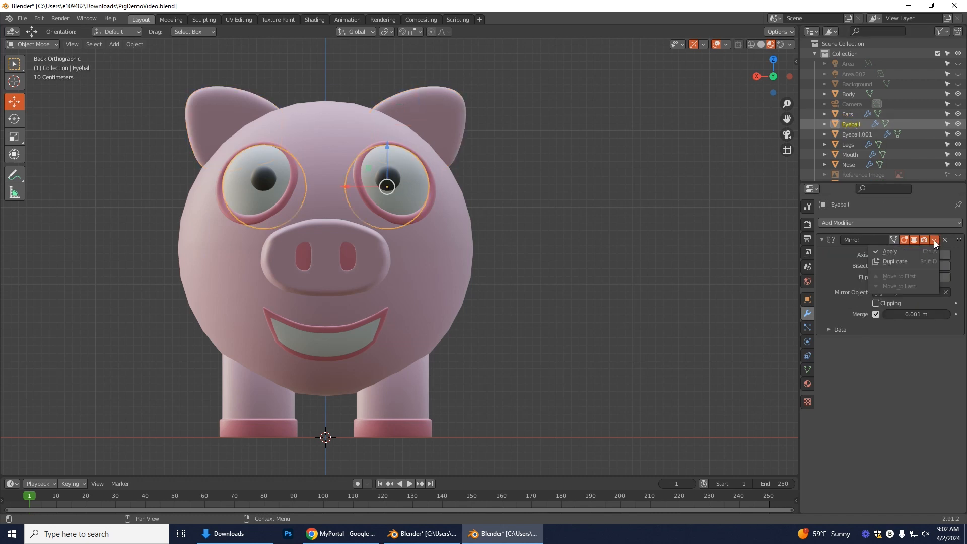
{"action": "left_click", "coordinate": [890, 251]}
{"action": "left_click", "coordinate": [856, 134]}
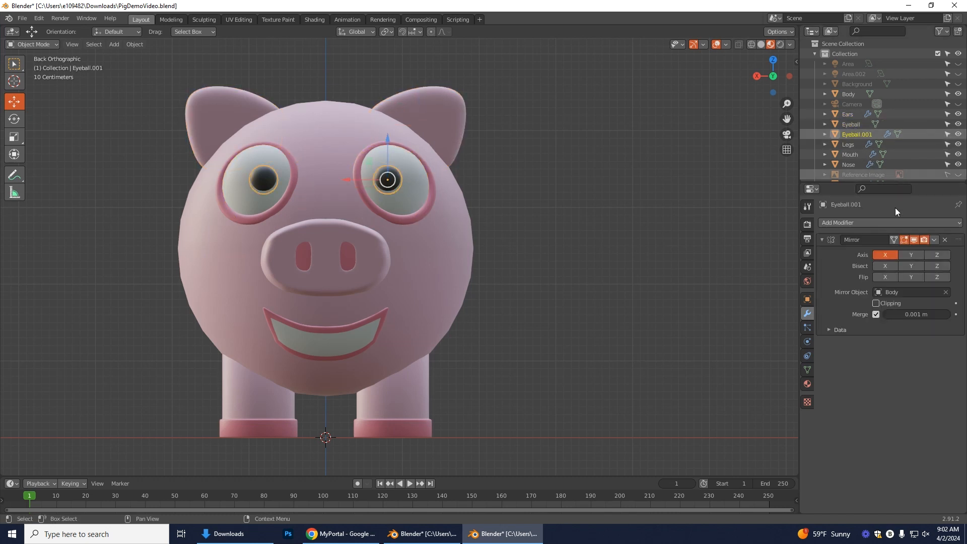
{"action": "left_click", "coordinate": [934, 240]}
{"action": "left_click", "coordinate": [902, 252]}
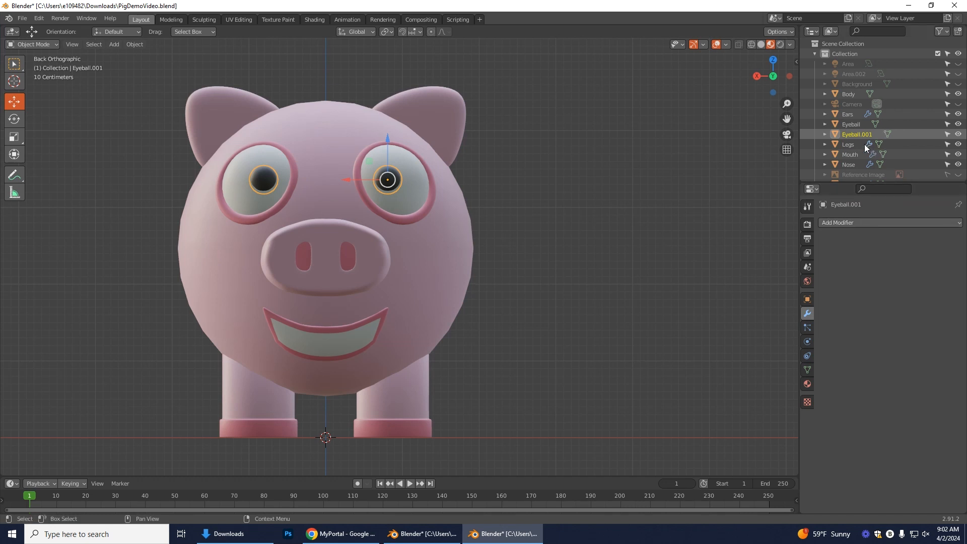
Apply the Mirror modifier on the Legs and Mouth objects.
{"action": "left_click", "coordinate": [864, 144]}
{"action": "left_click", "coordinate": [934, 239]}
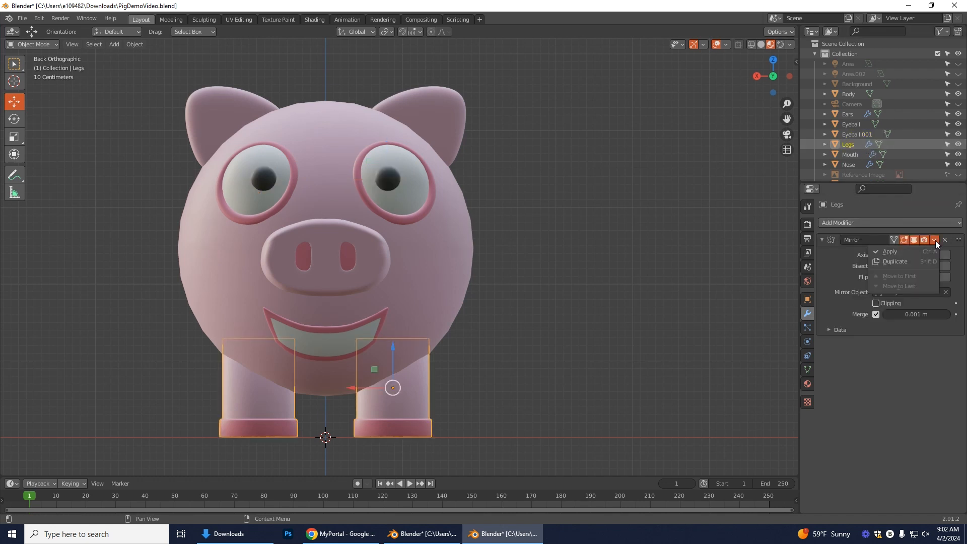
{"action": "left_click", "coordinate": [890, 251]}
{"action": "left_click", "coordinate": [856, 154]}
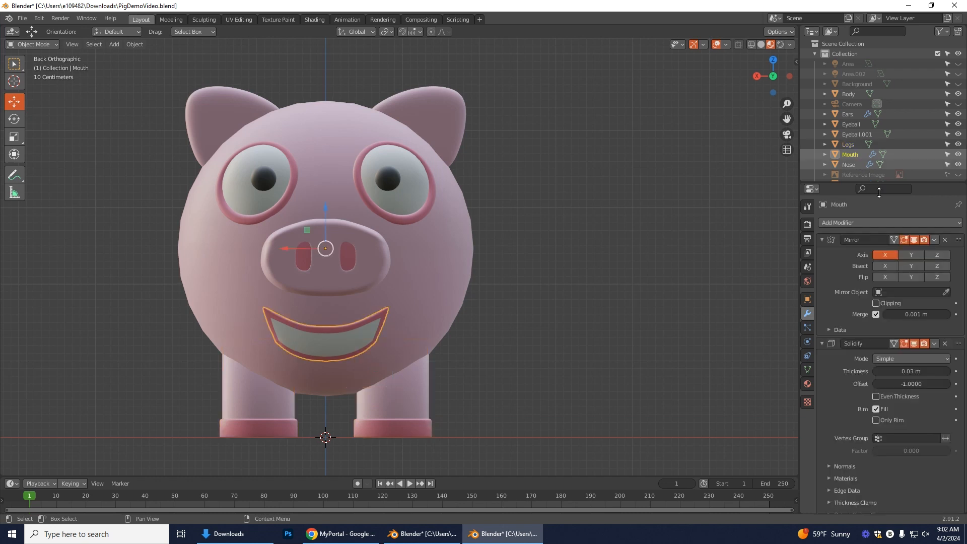
{"action": "left_click", "coordinate": [934, 241]}
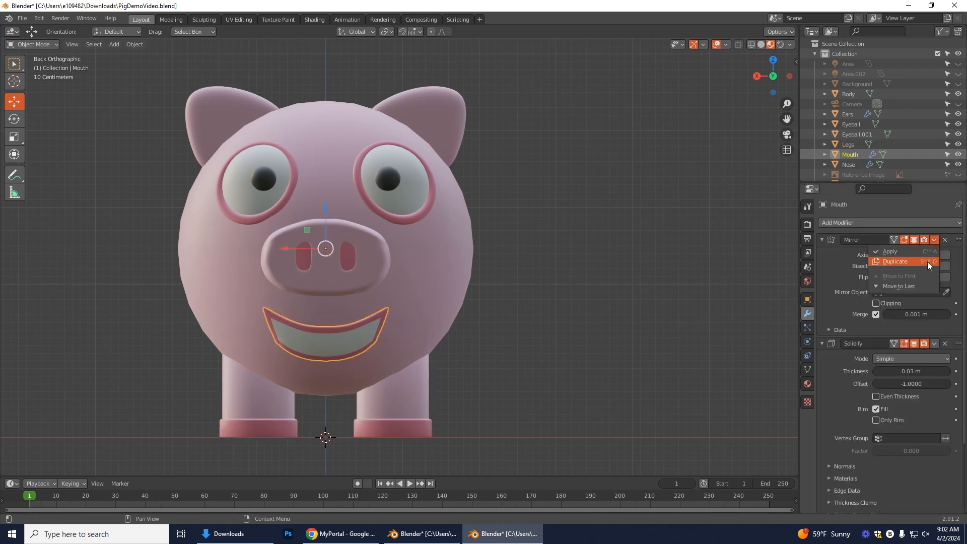
{"action": "left_click", "coordinate": [898, 253]}
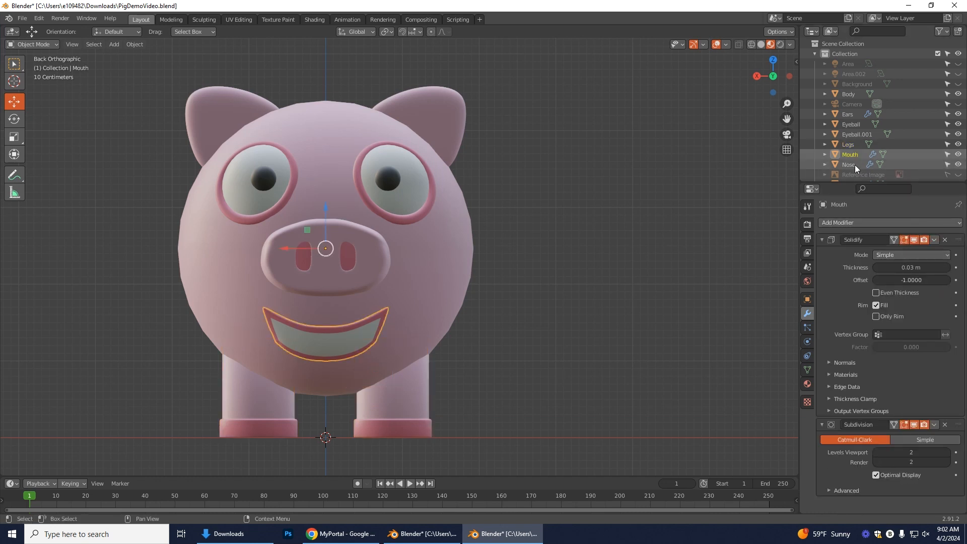
Apply the Mirror modifier on the Nose and Torus objects.
{"action": "left_click", "coordinate": [854, 165]}
{"action": "left_click", "coordinate": [933, 240]}
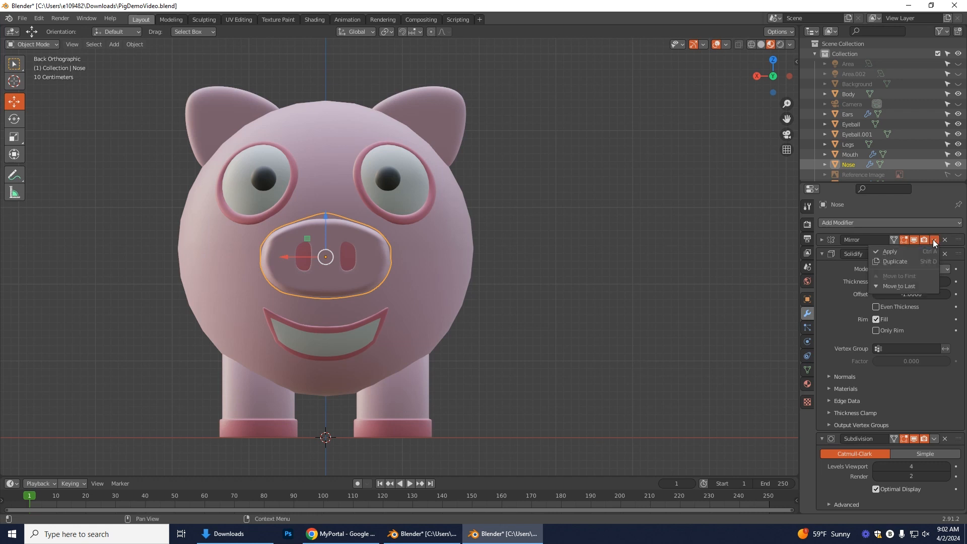
{"action": "left_click", "coordinate": [901, 252]}
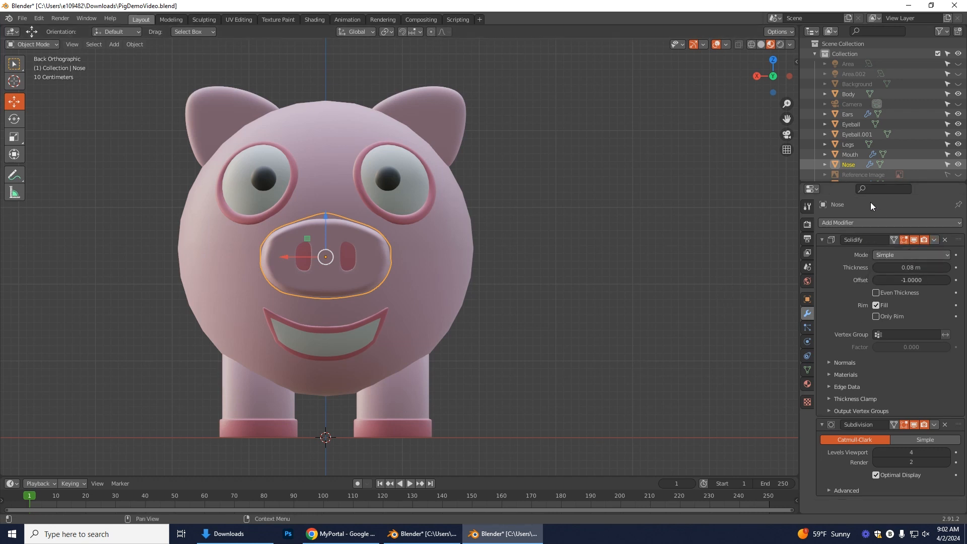
{"action": "scroll", "coordinate": [860, 170], "scroll_direction": "down", "scroll_amount": 1}
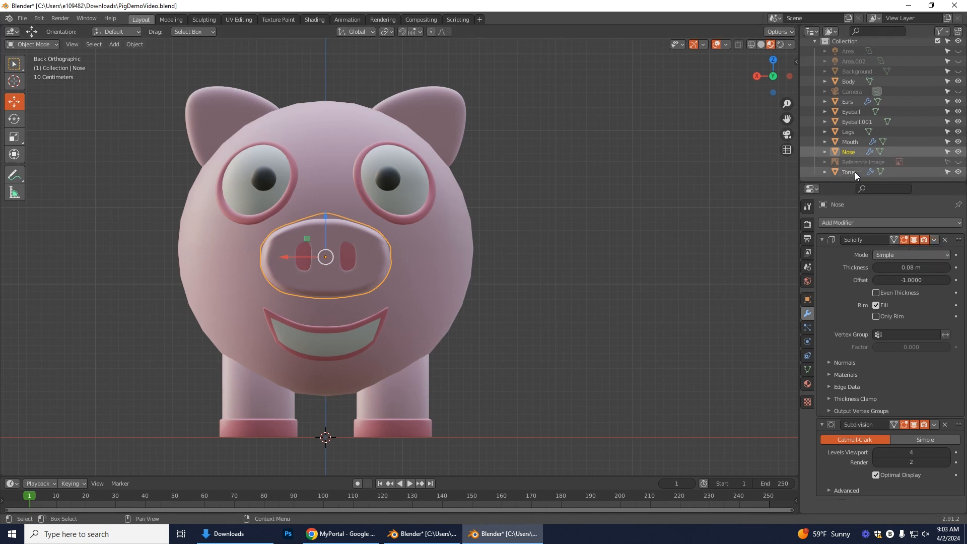
{"action": "left_click", "coordinate": [854, 171]}
{"action": "left_click", "coordinate": [932, 239]}
{"action": "left_click", "coordinate": [911, 252]}
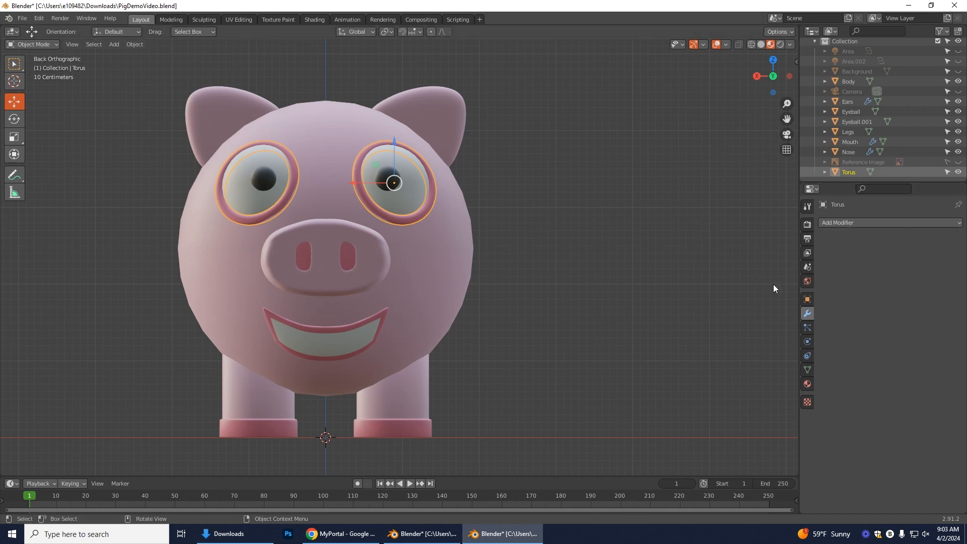
Try joining all the pig parts into one object with Torus active, and undo the join.
{"action": "left_click", "coordinate": [748, 297]}
{"action": "left_click_drag", "start_coordinate": [139, 72], "coordinate": [578, 453]}
{"action": "right_click", "coordinate": [429, 297]}
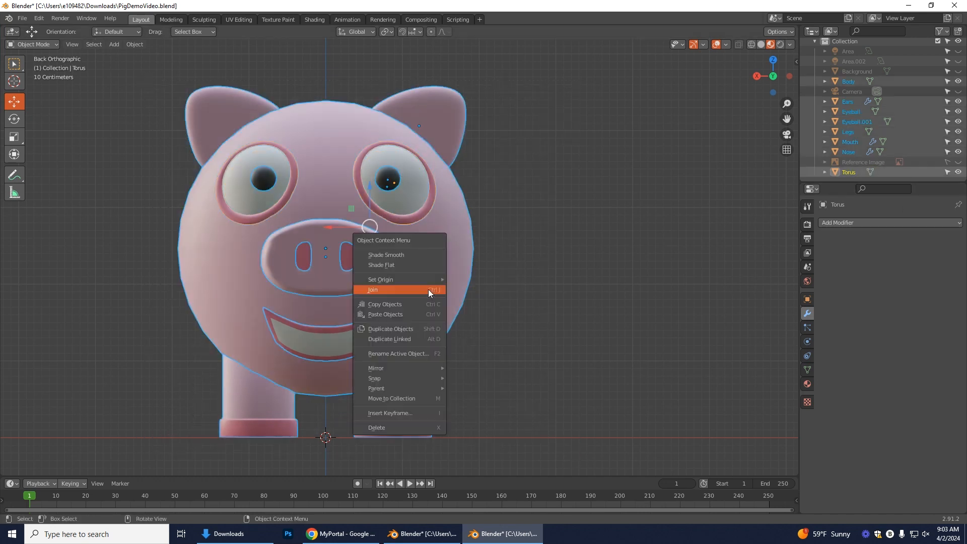
{"action": "left_click", "coordinate": [394, 290]}
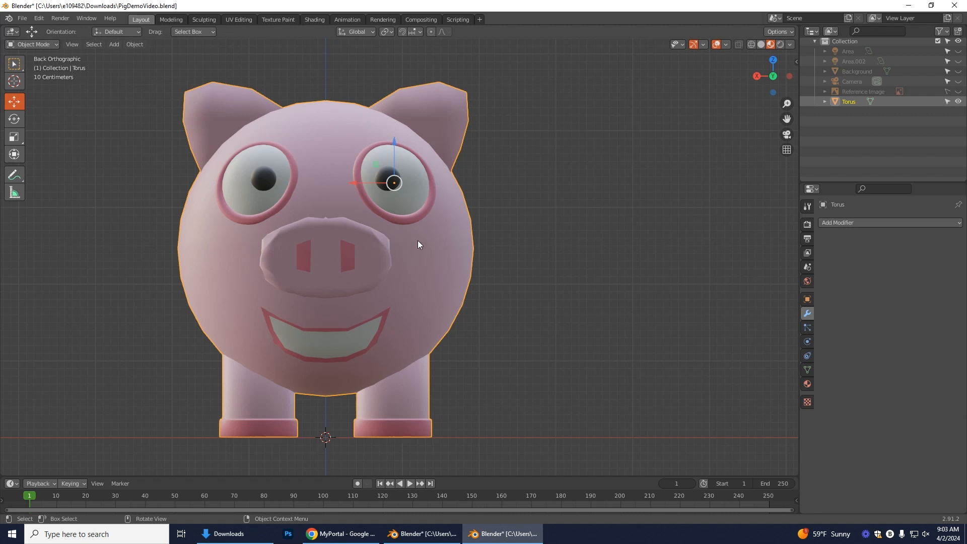
{"action": "key", "text": "ctrl+z"}
Apply the Subdivision modifier on the Ears object.
{"action": "left_click", "coordinate": [392, 98]}
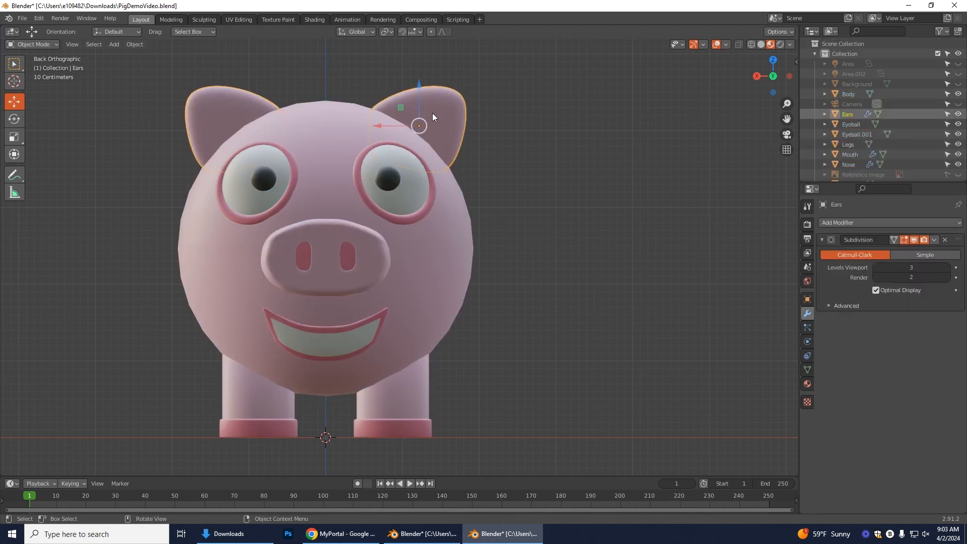
{"action": "left_click", "coordinate": [933, 241]}
{"action": "left_click", "coordinate": [919, 251]}
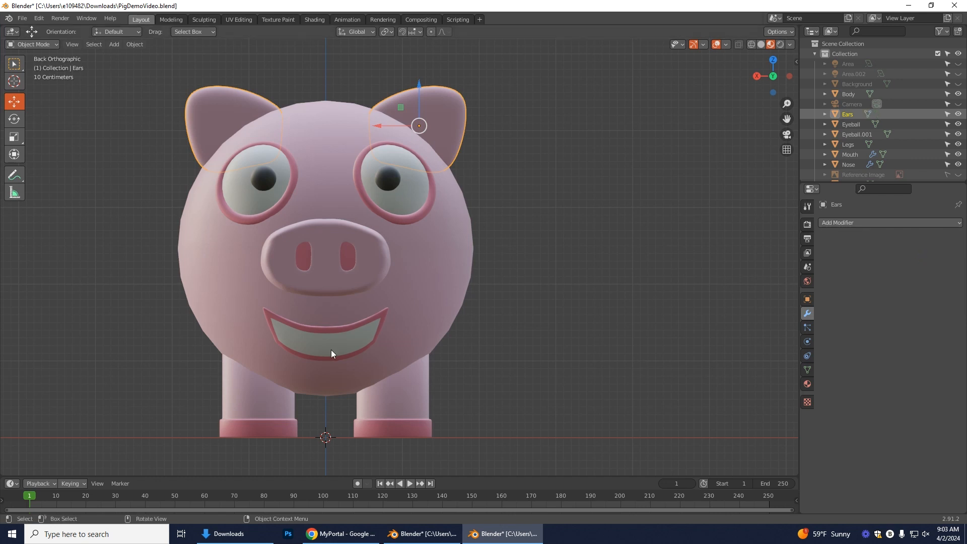
Apply the Solidify modifier and the Subdivision modifier on the Nose object.
{"action": "left_click", "coordinate": [360, 273]}
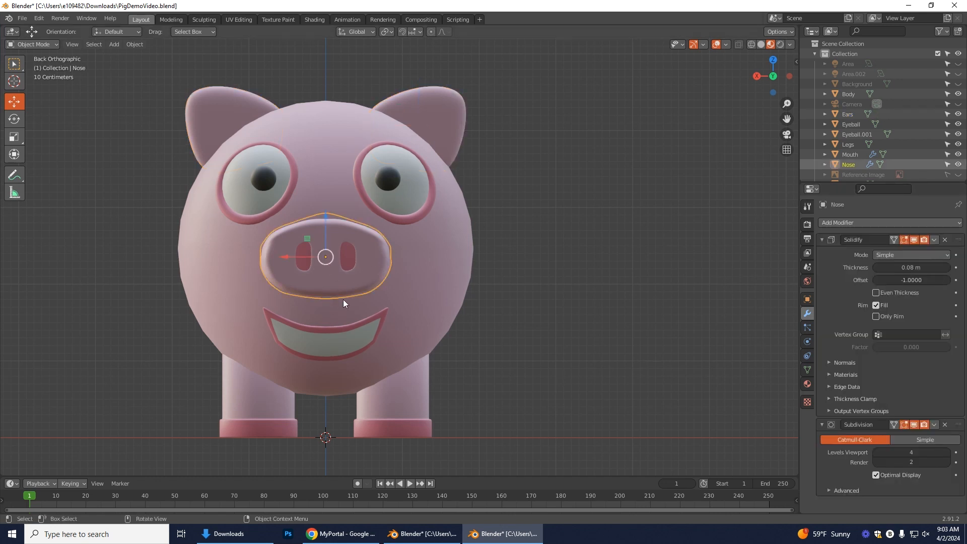
{"action": "left_click", "coordinate": [937, 241]}
{"action": "left_click", "coordinate": [934, 255]}
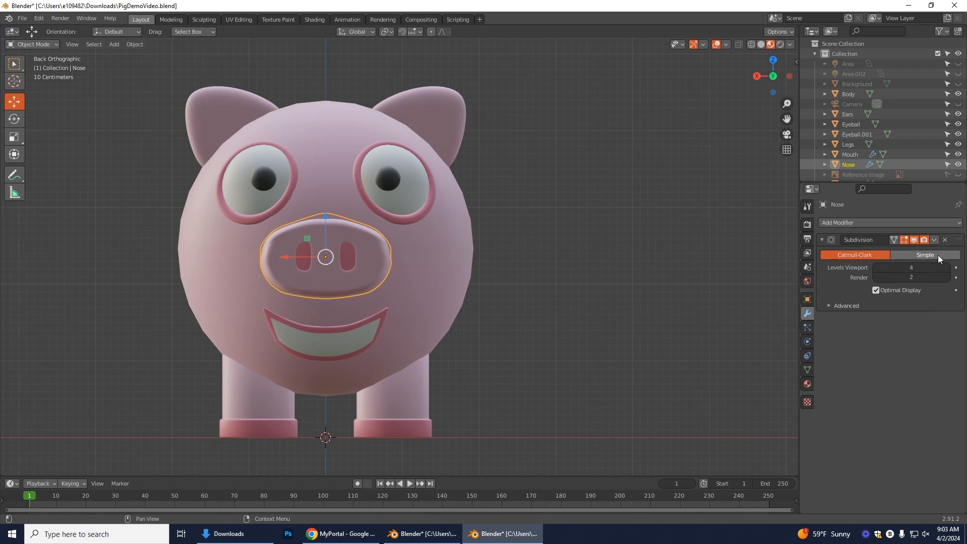
{"action": "left_click", "coordinate": [935, 240]}
{"action": "left_click", "coordinate": [927, 252]}
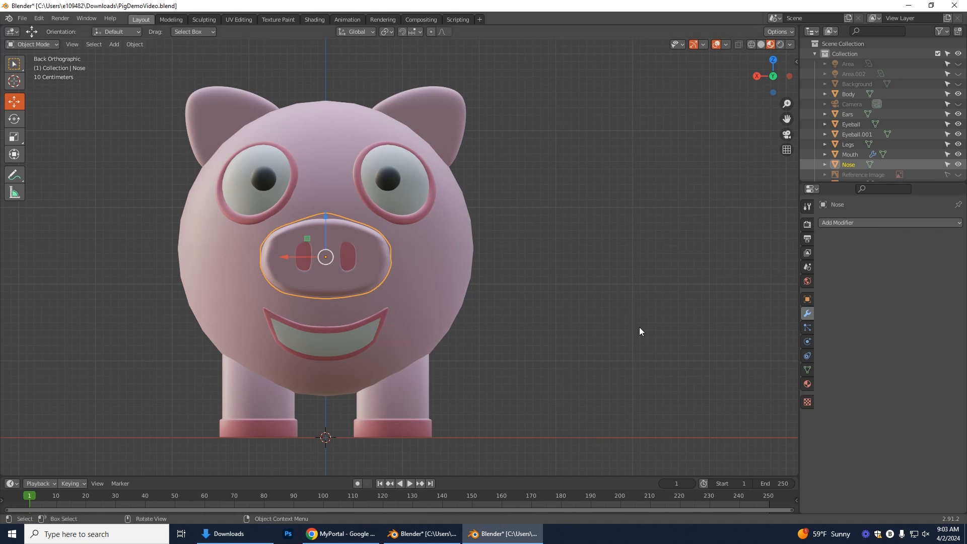
Check the eye parts and Body for remaining modifiers, and apply the Subdivision and Solidify modifiers on the Mouth object.
{"action": "left_click", "coordinate": [376, 209]}
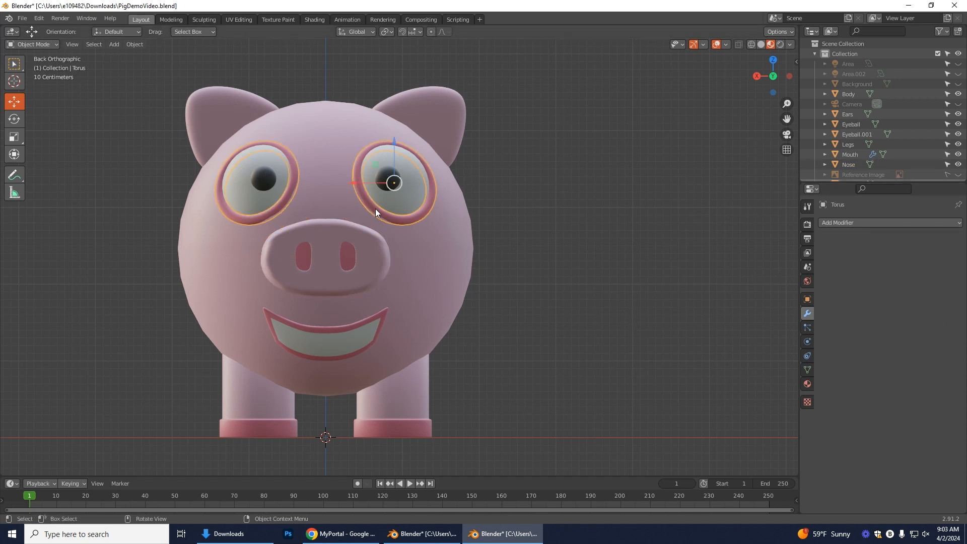
{"action": "left_click", "coordinate": [252, 174]}
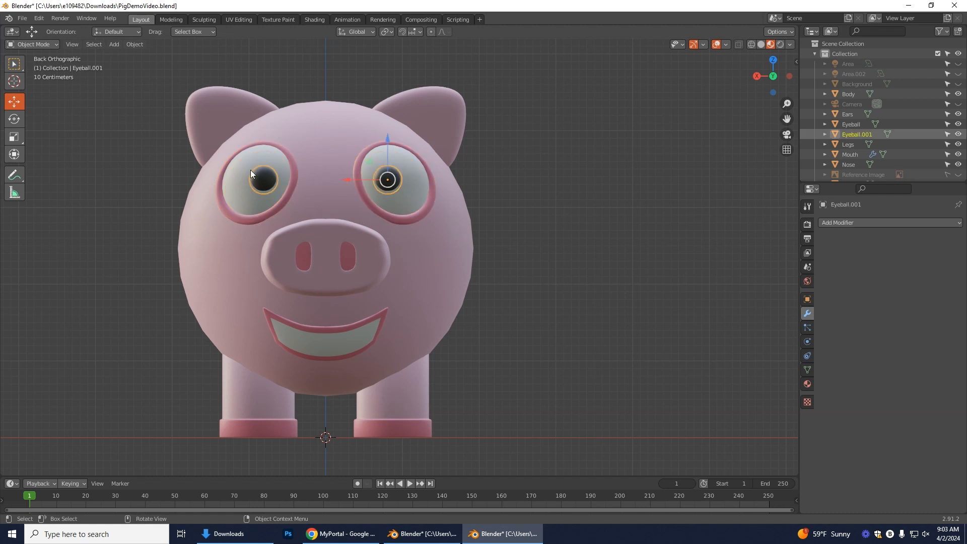
{"action": "left_click", "coordinate": [251, 197]}
{"action": "left_click", "coordinate": [389, 233]}
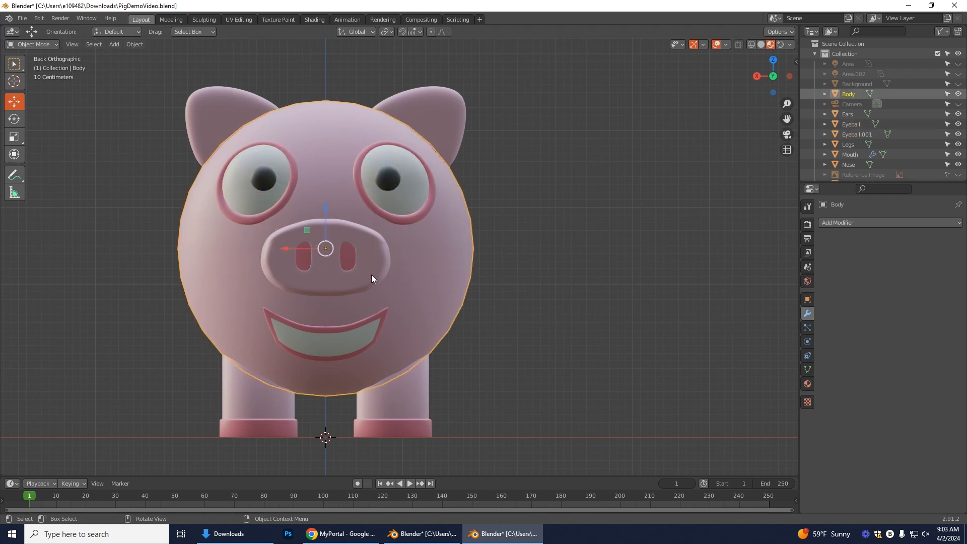
{"action": "left_click", "coordinate": [352, 335]}
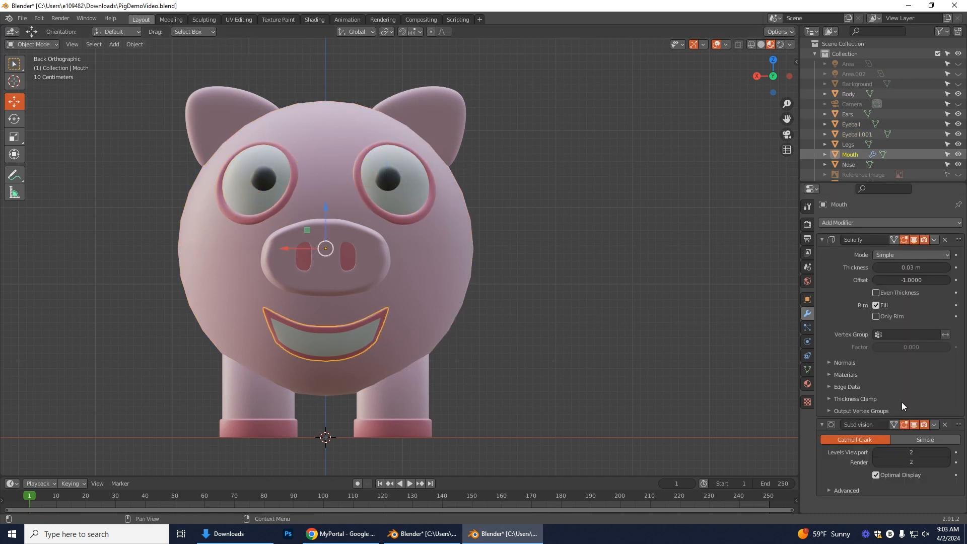
{"action": "left_click", "coordinate": [933, 424]}
{"action": "left_click", "coordinate": [922, 435]}
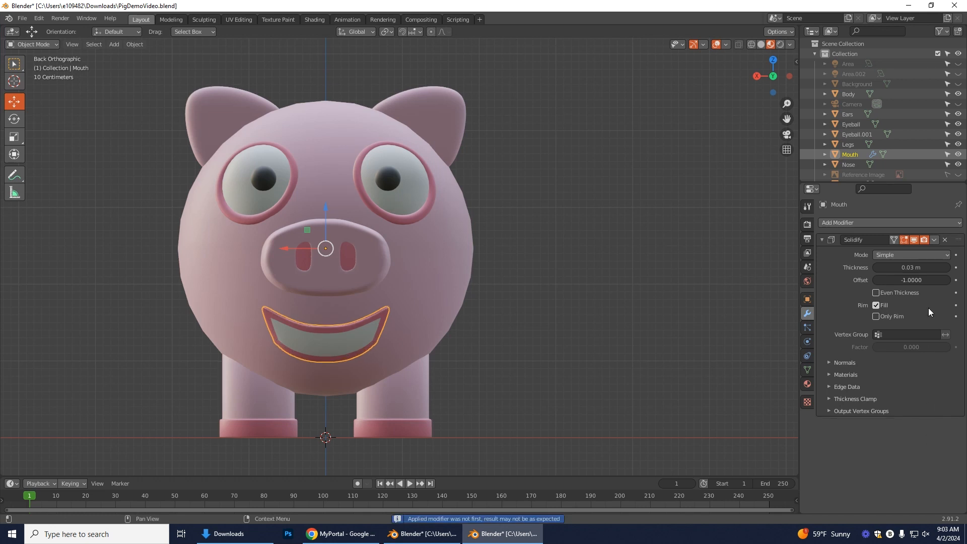
{"action": "left_click", "coordinate": [934, 240]}
{"action": "left_click", "coordinate": [920, 255]}
Join all the pig parts into a single object with Legs as the active object.
{"action": "left_click", "coordinate": [407, 418]}
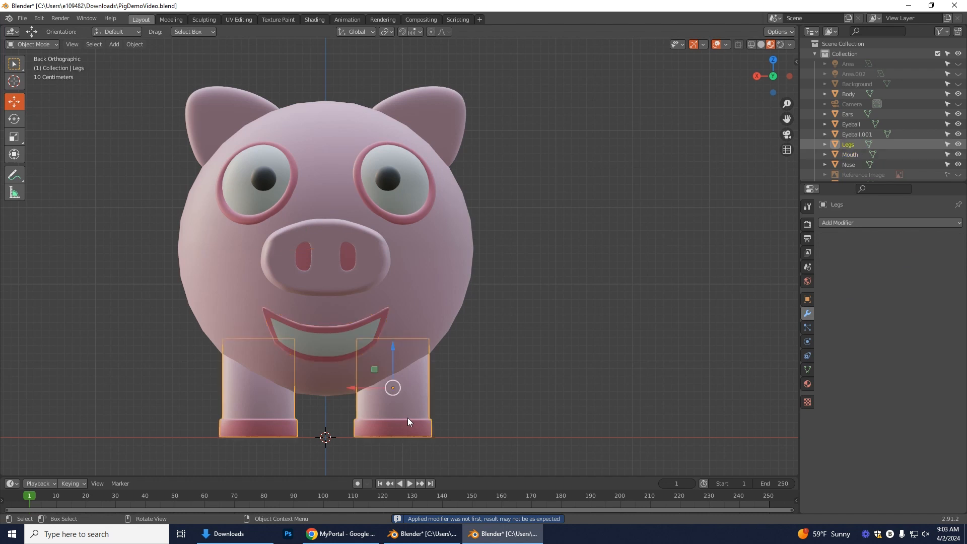
{"action": "left_click_drag", "start_coordinate": [134, 59], "coordinate": [578, 496]}
{"action": "right_click", "coordinate": [407, 234]}
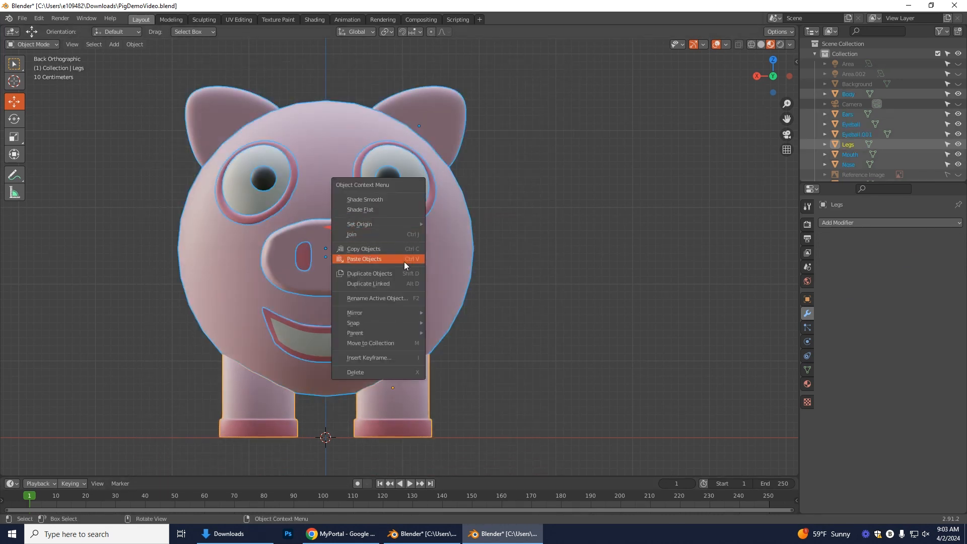
{"action": "left_click", "coordinate": [385, 235]}
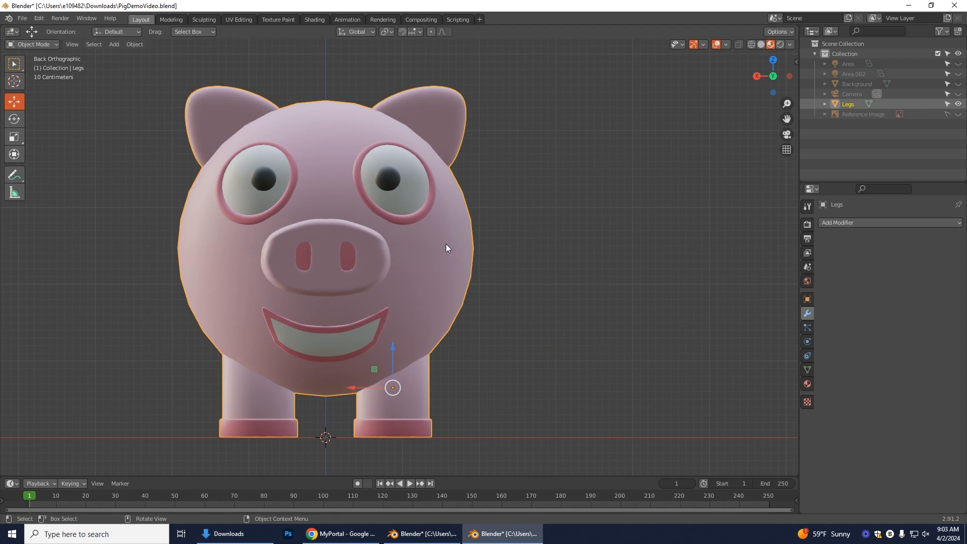
{"action": "left_click", "coordinate": [585, 354]}
{"action": "middle_click_drag", "start_coordinate": [618, 304], "coordinate": [852, 117]}
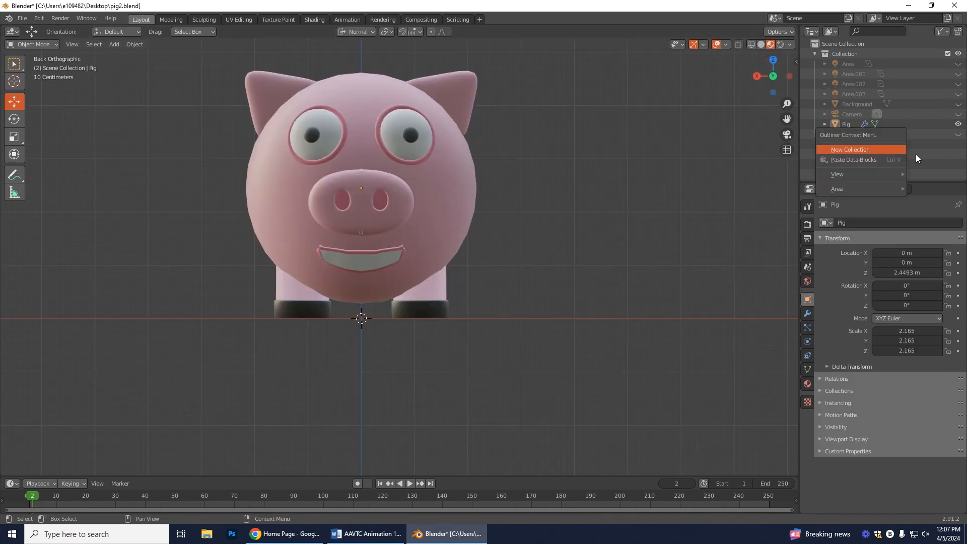
Create a new collection in the scene and name it Rig.
{"action": "right_click", "coordinate": [884, 149]}
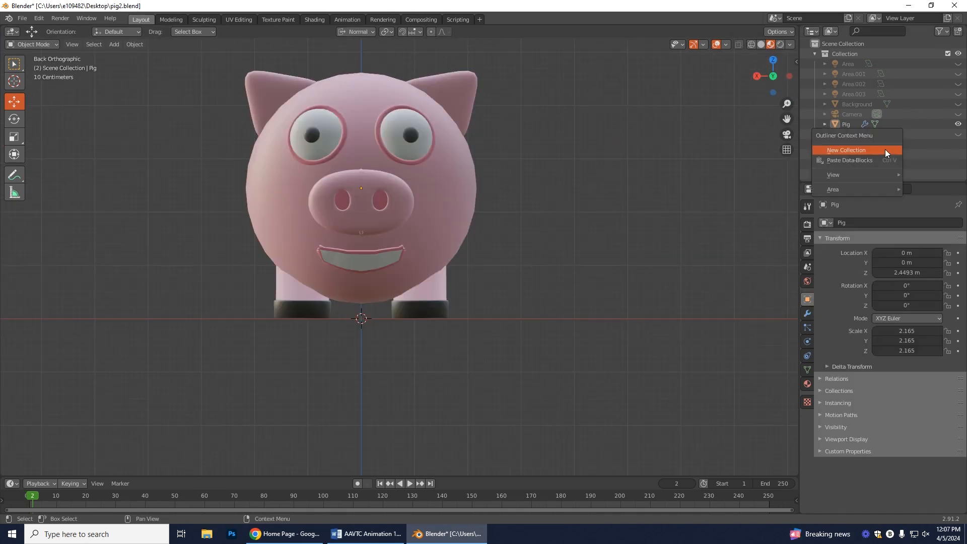
{"action": "left_click", "coordinate": [851, 150]}
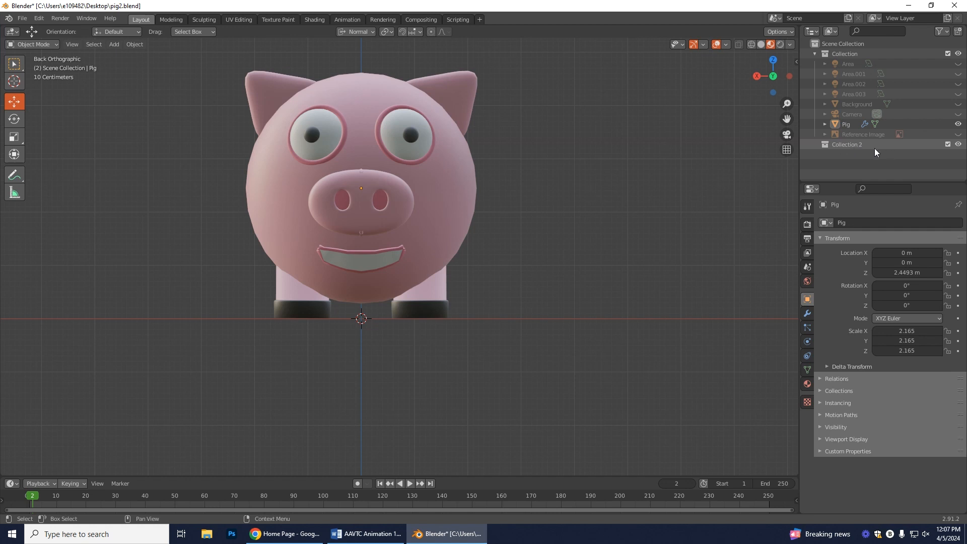
{"action": "double_click", "coordinate": [855, 144]}
{"action": "type", "text": "Rig"}
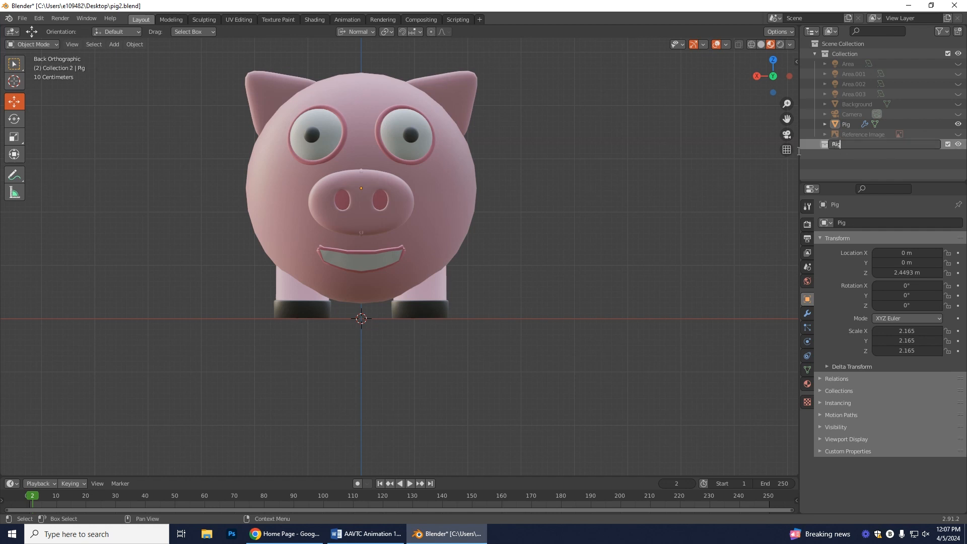
{"action": "key", "text": "Return"}
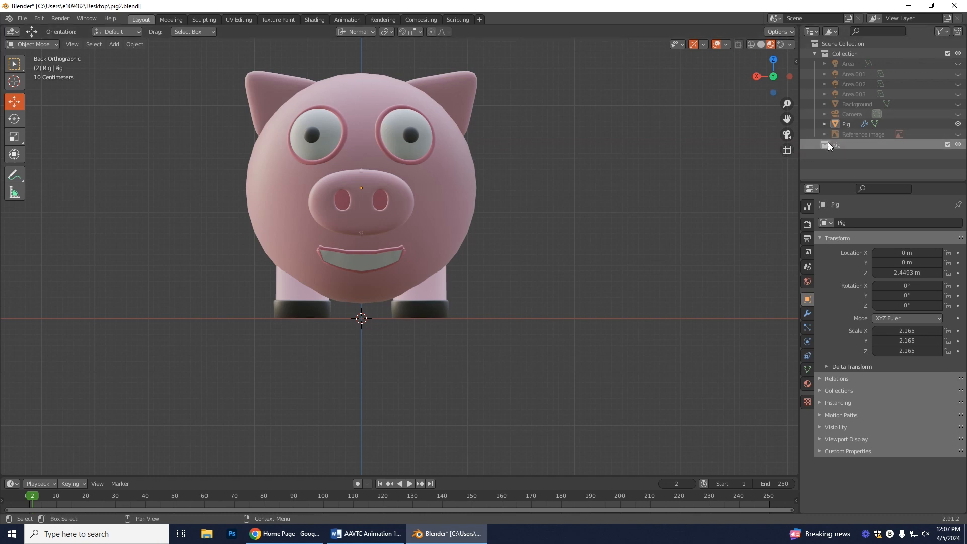
Switch the viewport to solid shading and add a Single Bone armature to the Rig collection.
{"action": "left_click", "coordinate": [761, 44]}
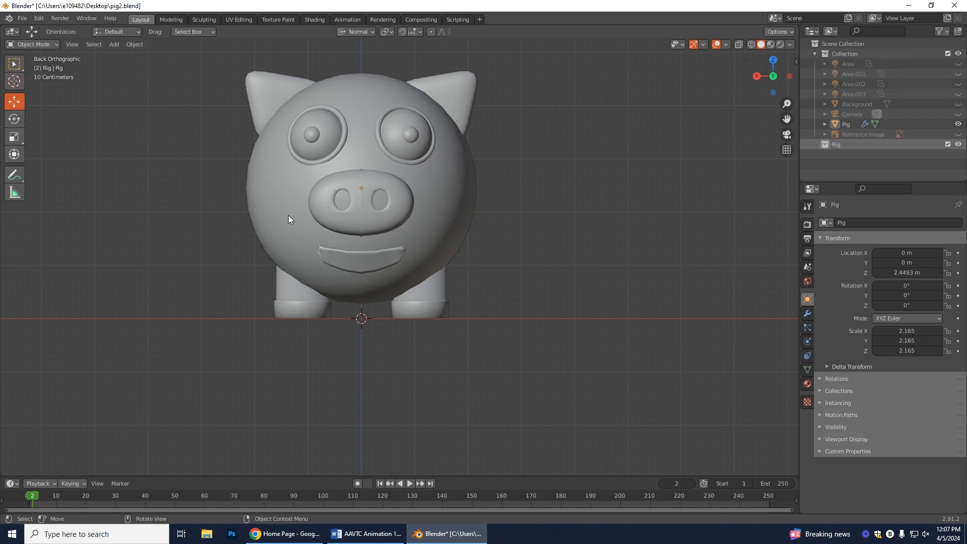
{"action": "left_click", "coordinate": [113, 45]}
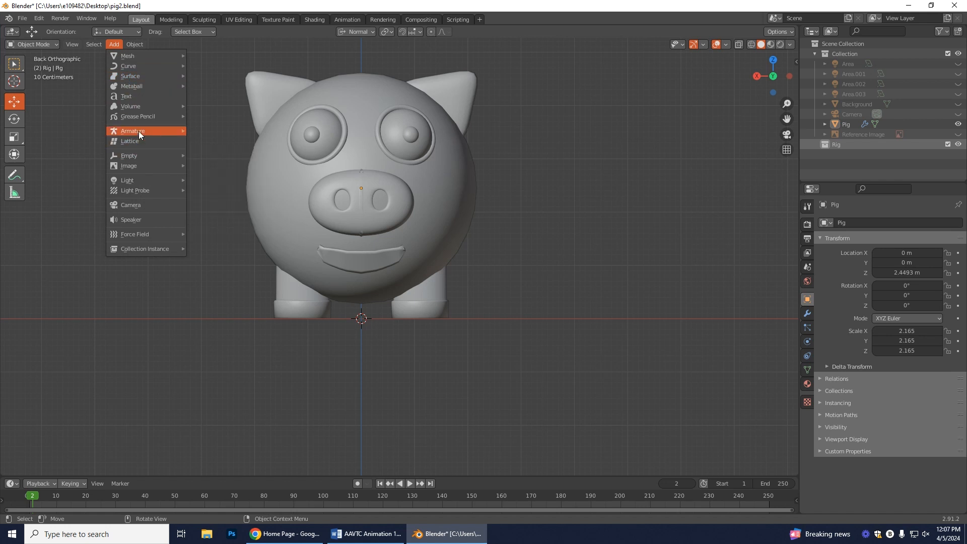
{"action": "mouse_move", "coordinate": [139, 131]}
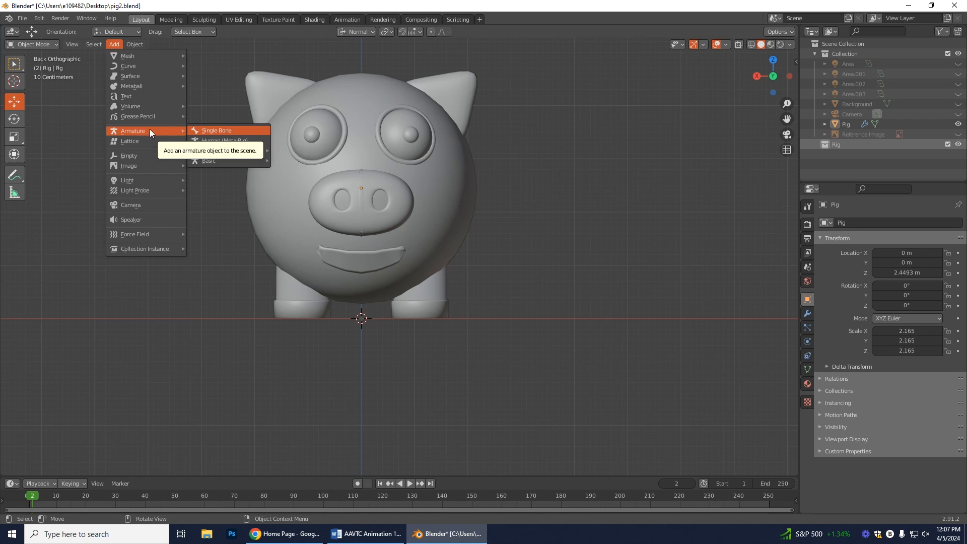
{"action": "left_click", "coordinate": [226, 132]}
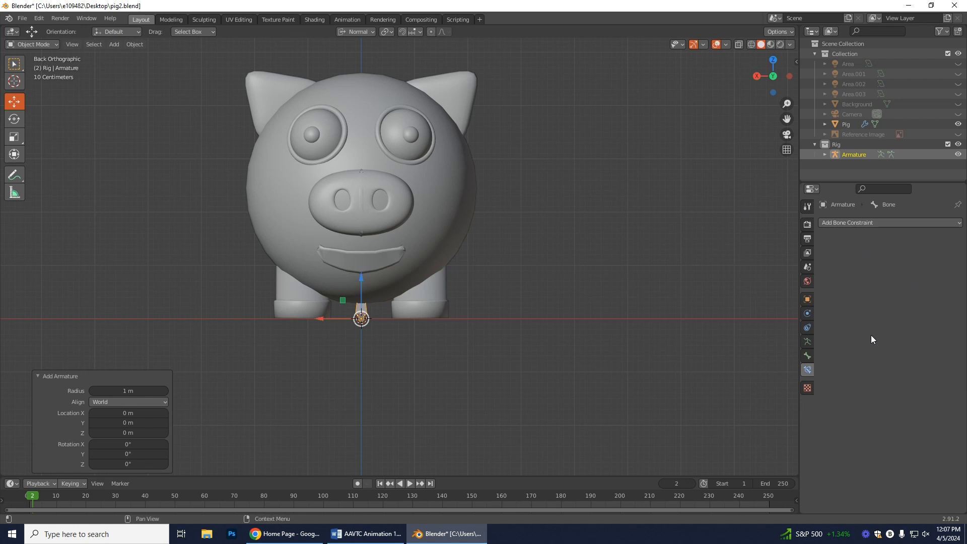
Turn on In Front in the armature's viewport display so the bone draws over the pig mesh.
{"action": "left_click", "coordinate": [805, 341]}
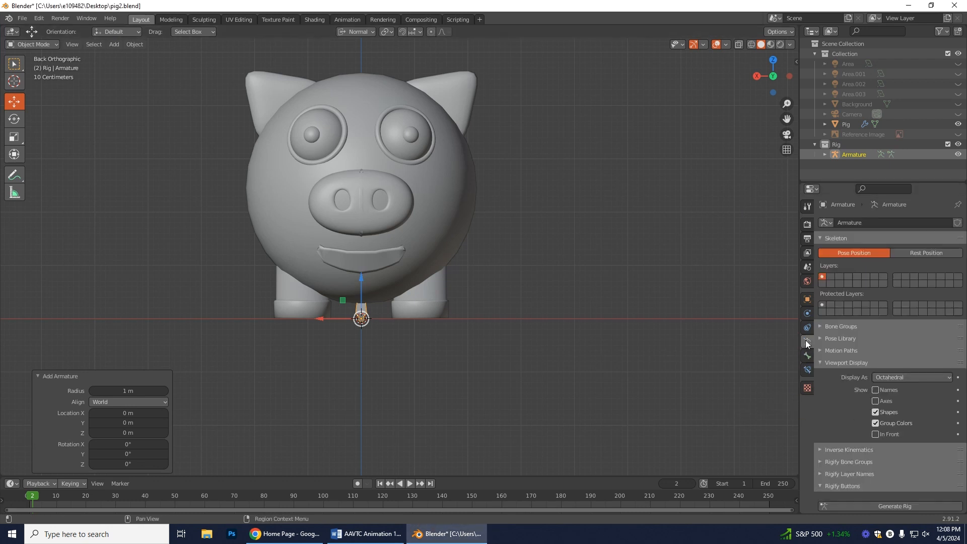
{"action": "left_click", "coordinate": [840, 362]}
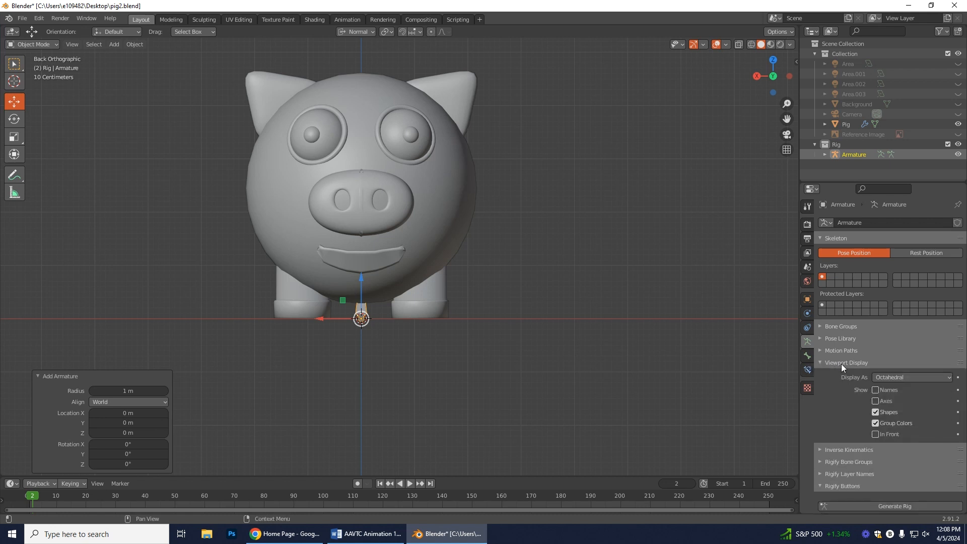
{"action": "left_click", "coordinate": [884, 434]}
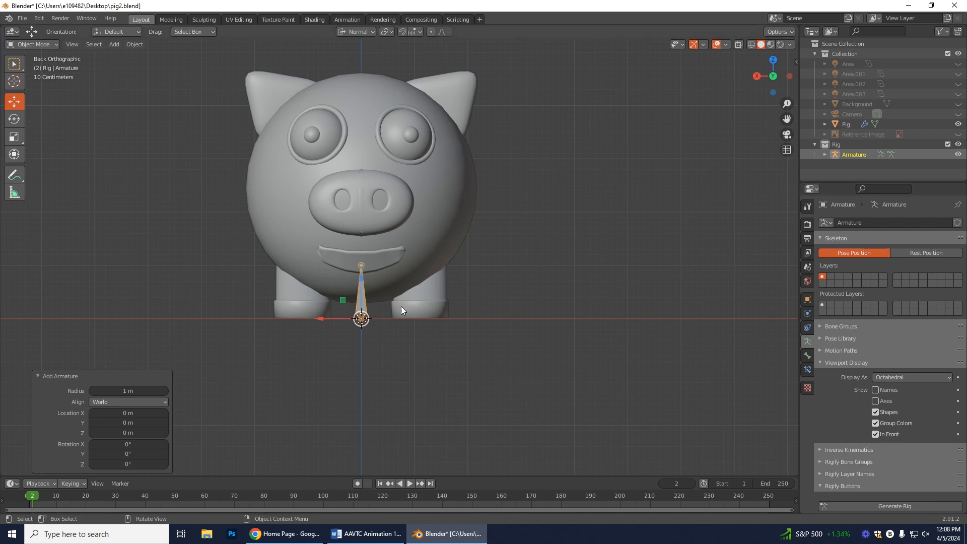
{"action": "middle_click_drag", "start_coordinate": [600, 310], "coordinate": [282, 307]}
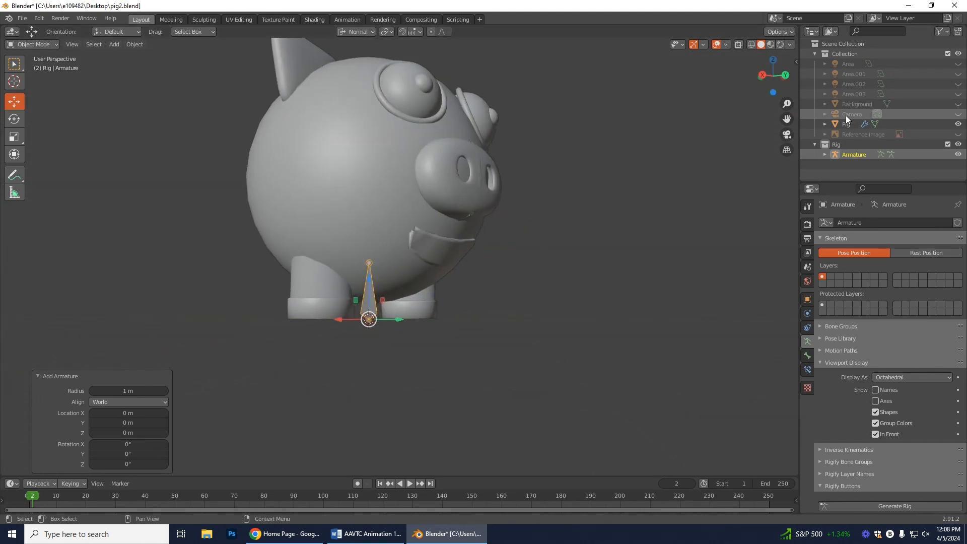
{"action": "left_click", "coordinate": [781, 77]}
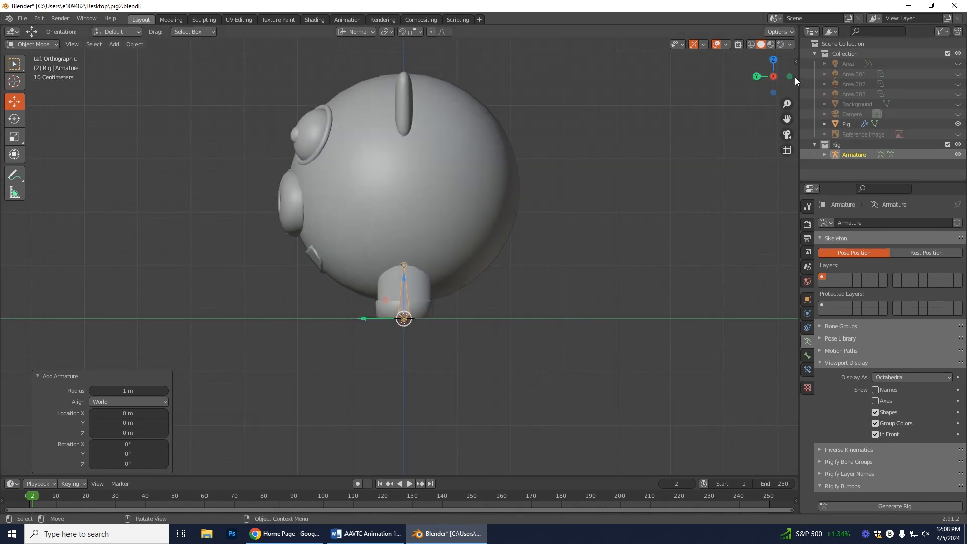
{"action": "left_click", "coordinate": [757, 76]}
Select the armature and switch it to Edit Mode in a close-up back view.
{"action": "scroll", "coordinate": [583, 296], "scroll_direction": "up", "scroll_amount": 4}
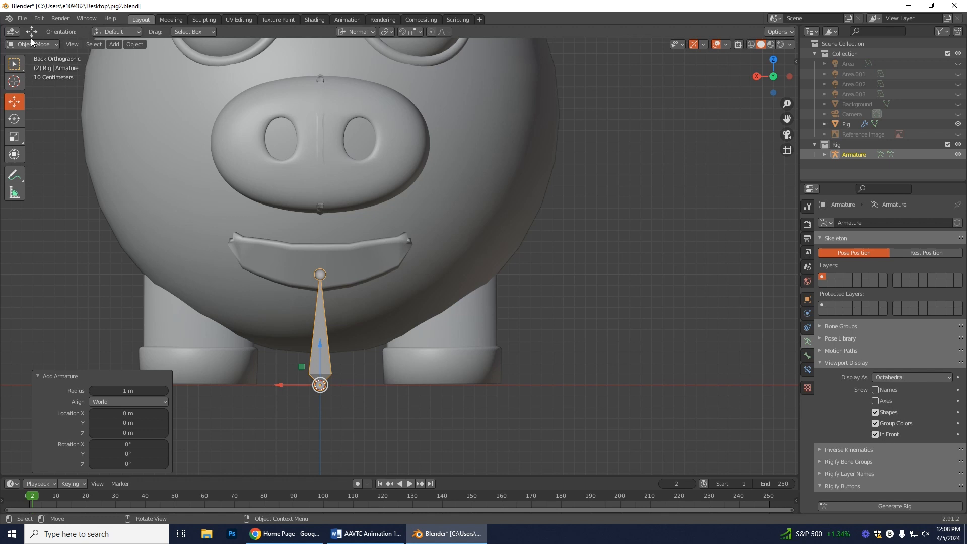
{"action": "key", "text": "alt+a"}
{"action": "left_click", "coordinate": [320, 337]}
{"action": "left_click", "coordinate": [37, 44]}
{"action": "left_click", "coordinate": [39, 44]}
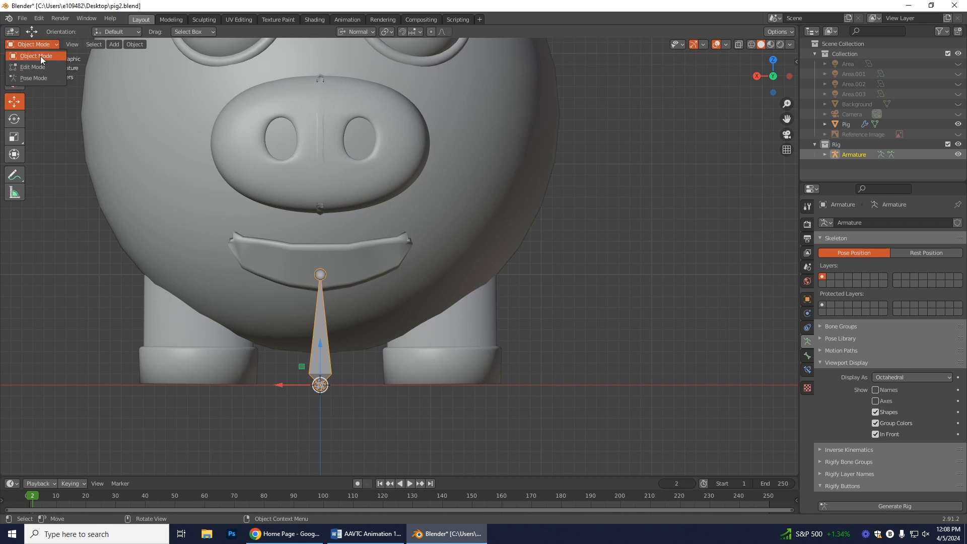
{"action": "left_click", "coordinate": [32, 66]}
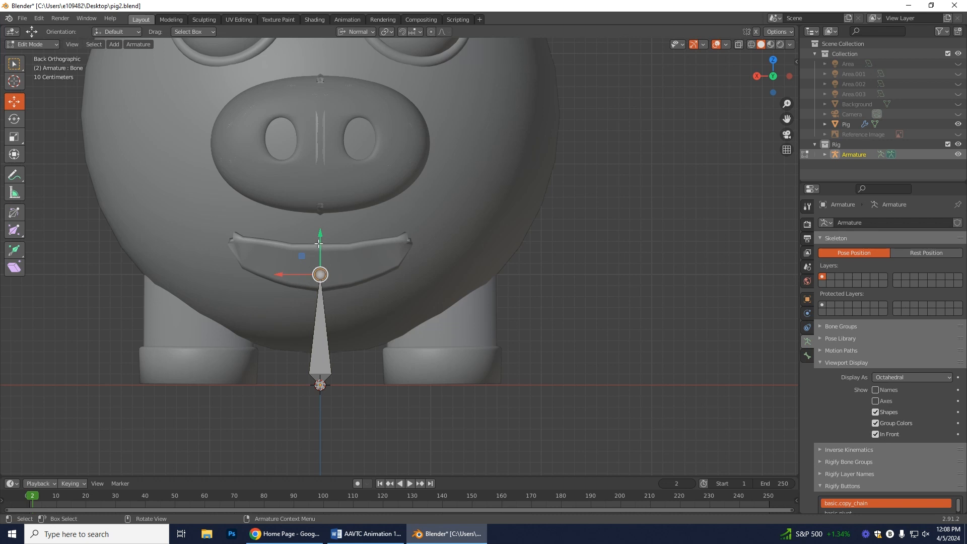
Shorten the bone by moving its tip down about 0.75 m, and set the transform orientation to Global.
{"action": "left_click_drag", "start_coordinate": [320, 242], "coordinate": [327, 329]}
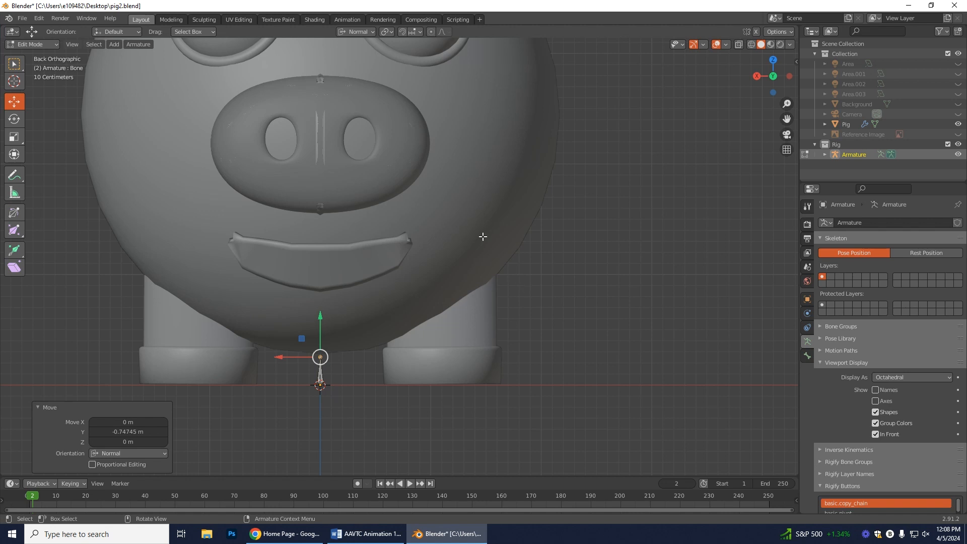
{"action": "left_click", "coordinate": [367, 31]}
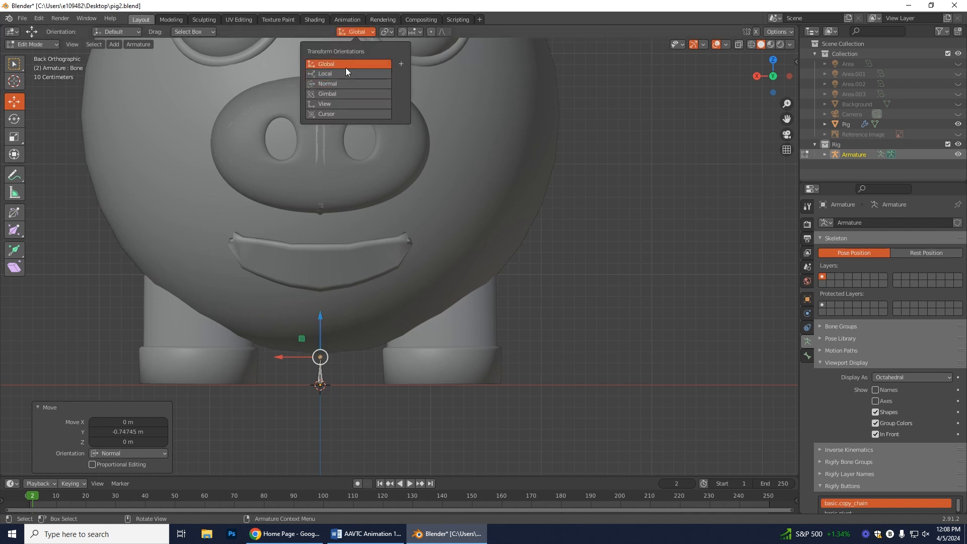
{"action": "left_click", "coordinate": [342, 65]}
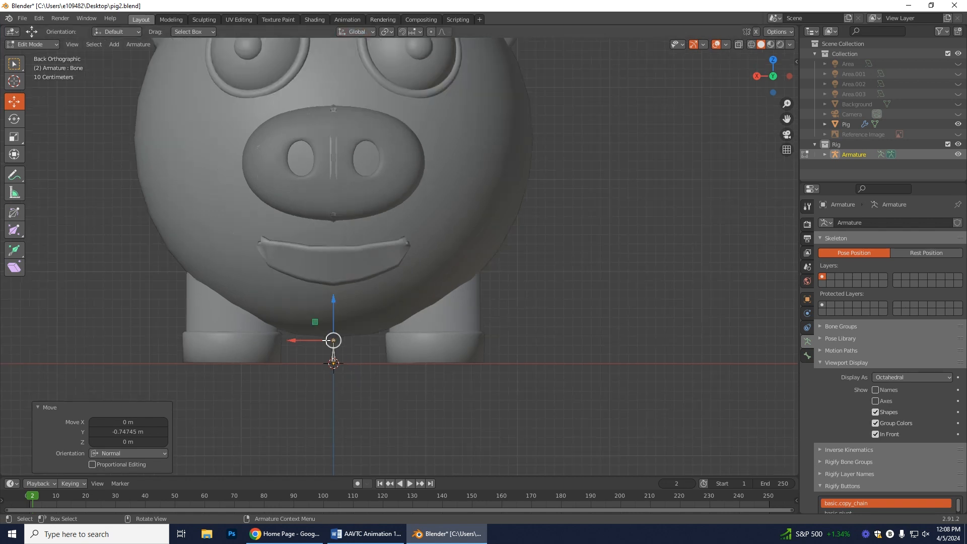
{"action": "scroll", "coordinate": [354, 335], "scroll_direction": "up", "scroll_amount": 1}
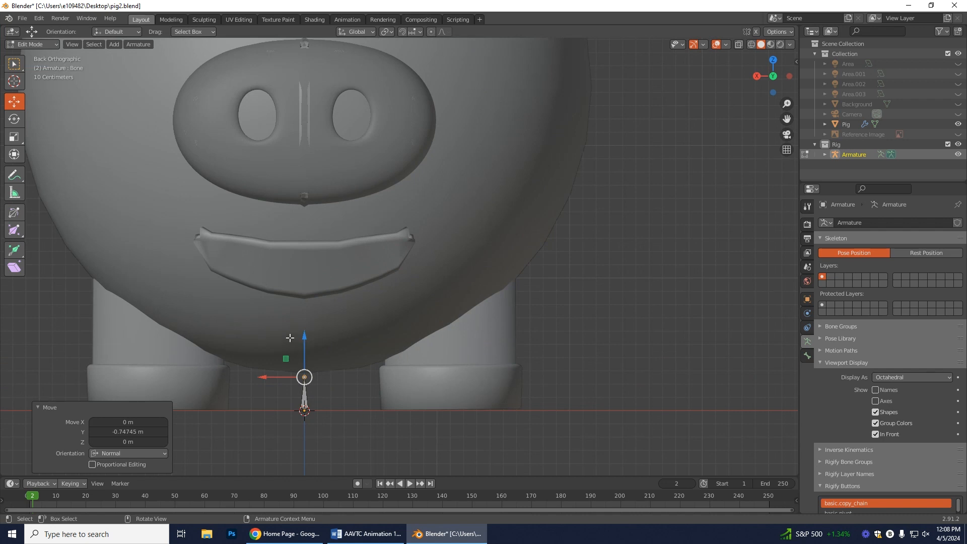
{"action": "scroll", "coordinate": [322, 372], "scroll_direction": "up", "scroll_amount": 2}
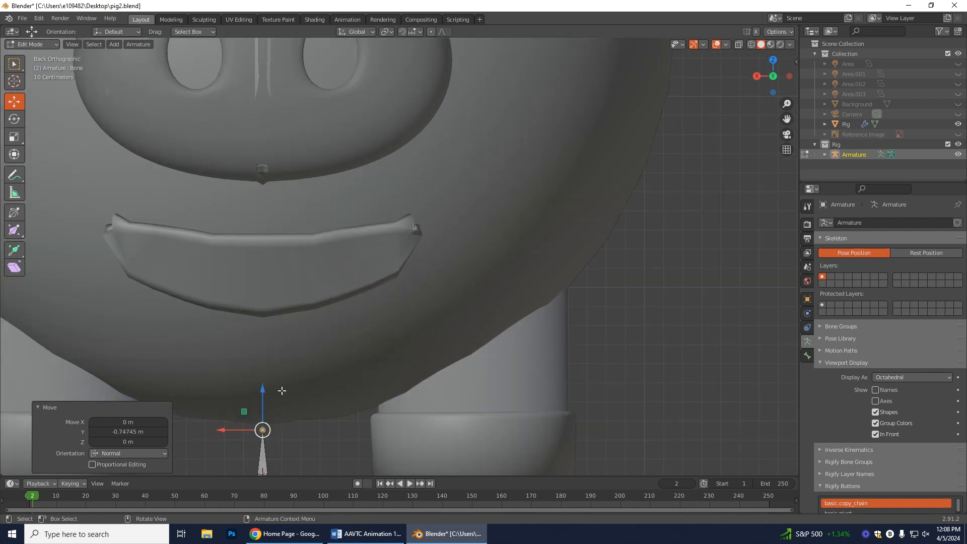
{"action": "scroll", "coordinate": [284, 391], "scroll_direction": "down", "scroll_amount": 2}
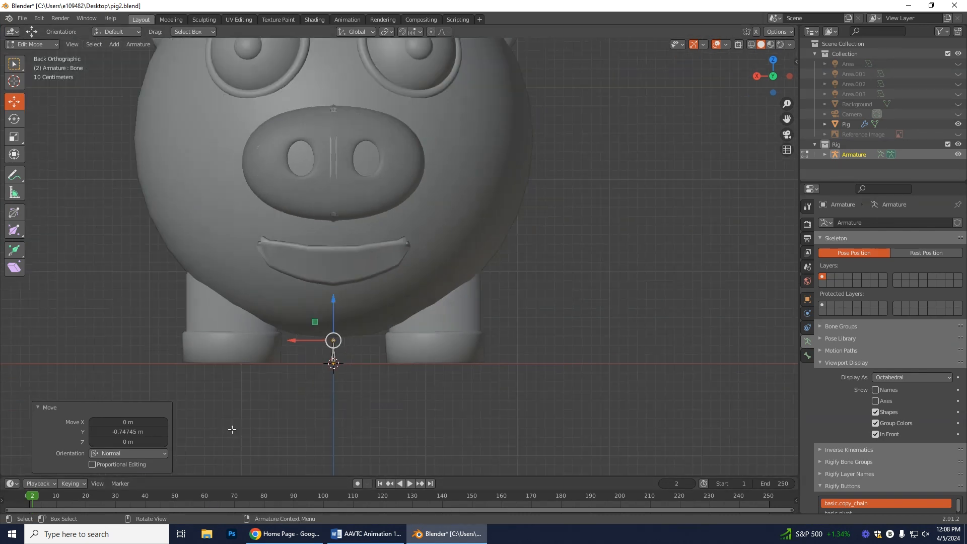
{"action": "scroll", "coordinate": [335, 347], "scroll_direction": "down", "scroll_amount": 3}
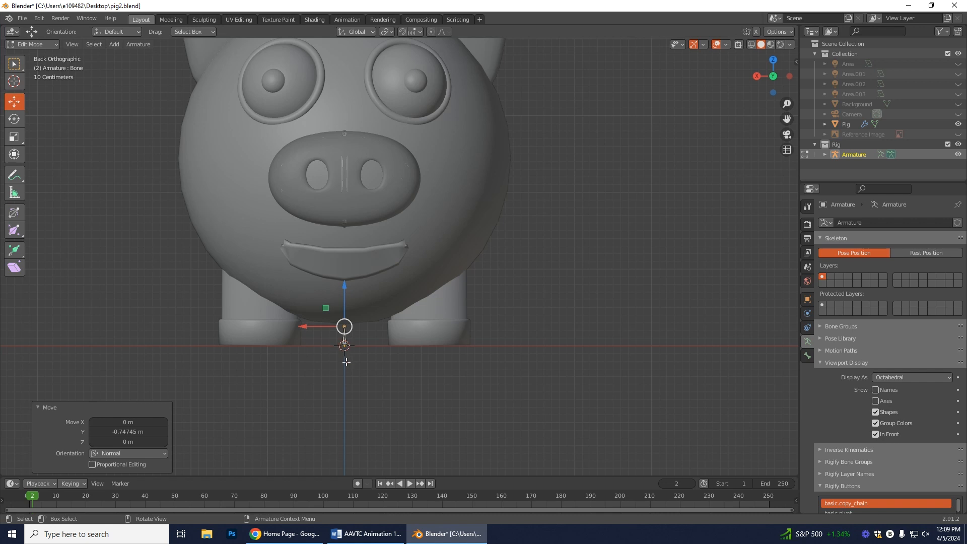
{"action": "scroll", "coordinate": [387, 355], "scroll_direction": "up", "scroll_amount": 1}
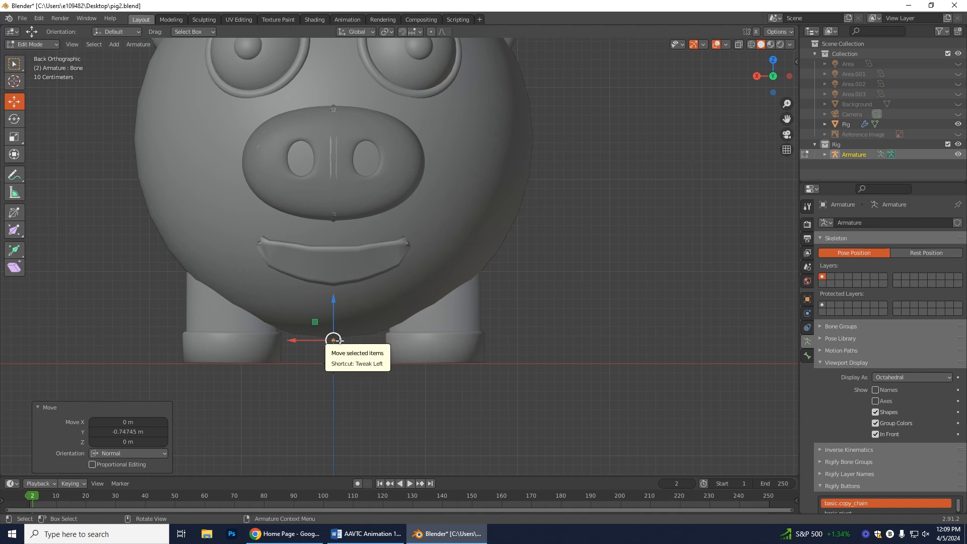
{"action": "scroll", "coordinate": [388, 352], "scroll_direction": "up", "scroll_amount": 3}
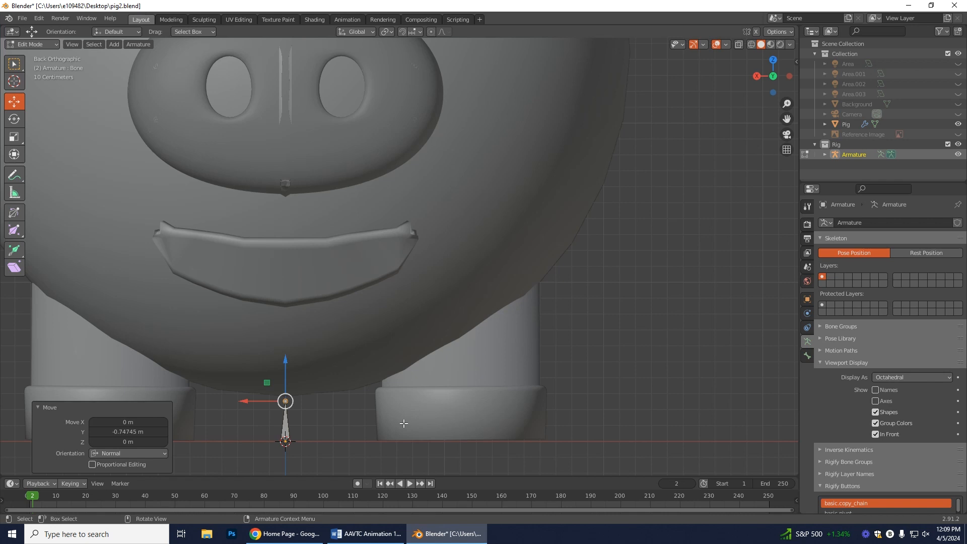
{"action": "scroll", "coordinate": [244, 328], "scroll_direction": "down", "scroll_amount": 3}
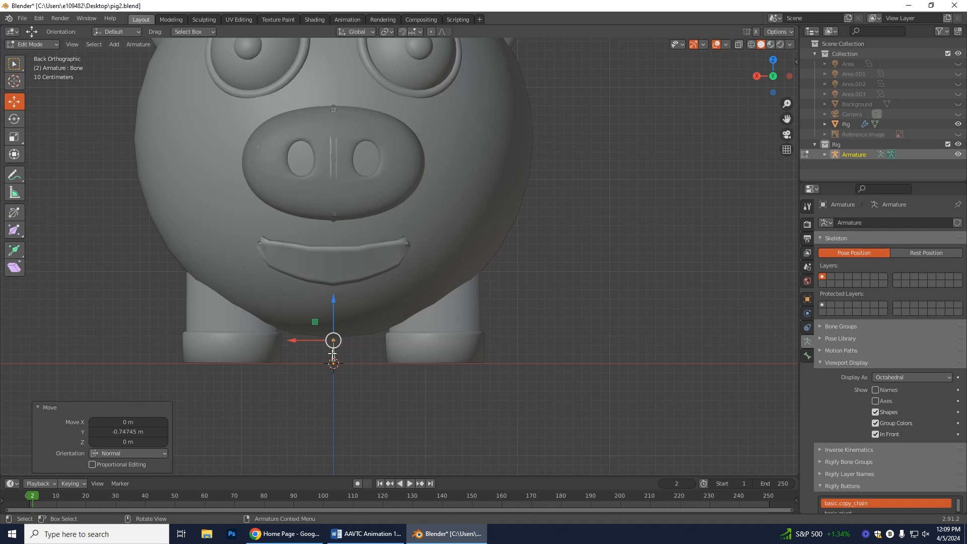
Select the short bone at the pig's base and rename it as Root.
{"action": "scroll", "coordinate": [343, 359], "scroll_direction": "up", "scroll_amount": 3}
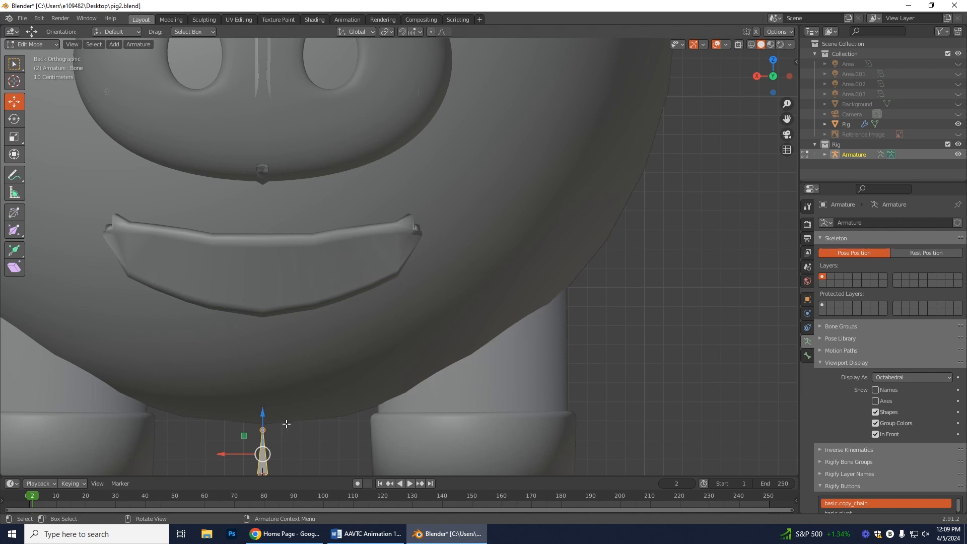
{"action": "key", "text": "F2"}
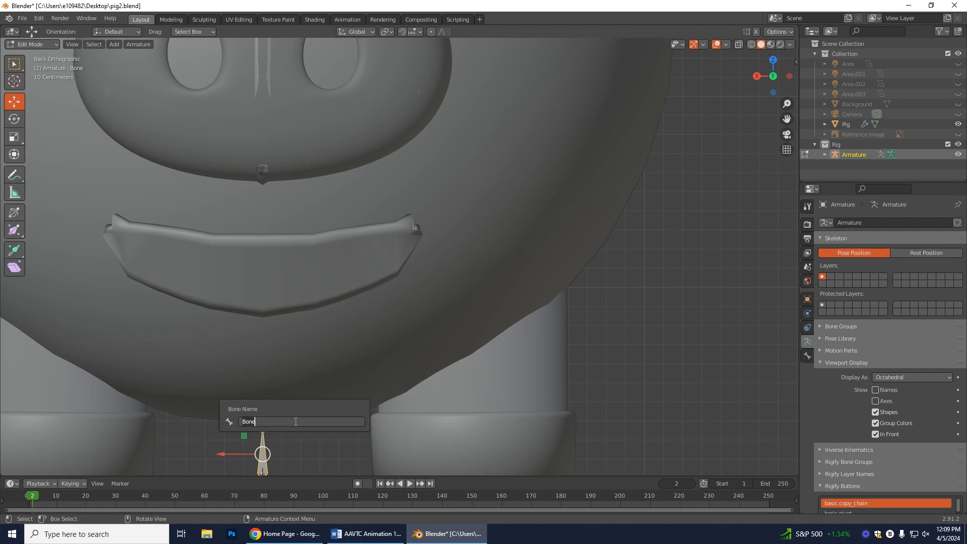
{"action": "type", "text": "Root"}
{"action": "key", "text": "Return"}
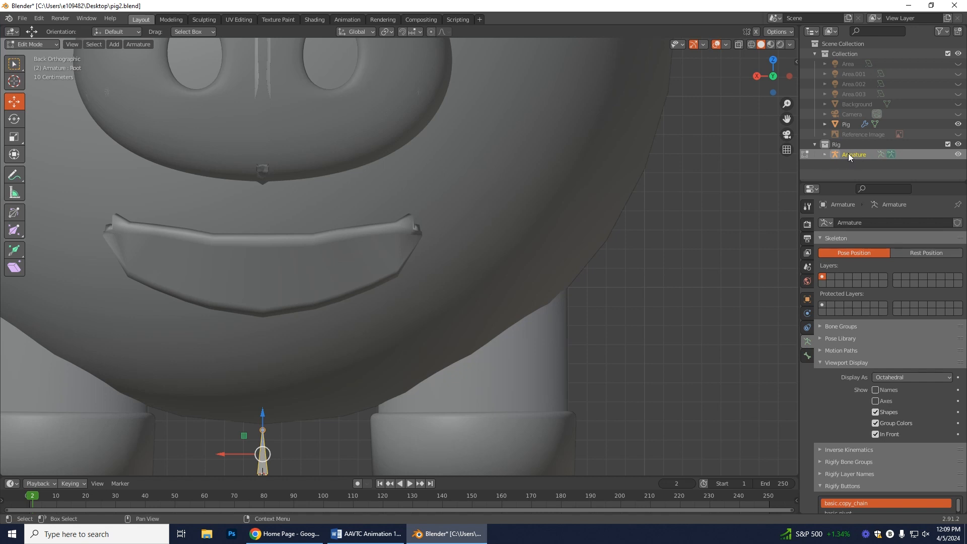
Rename the armature object as Pig Rig and expand its hierarchy down to the Root bone.
{"action": "double_click", "coordinate": [848, 153]}
{"action": "type", "text": "Rig"}
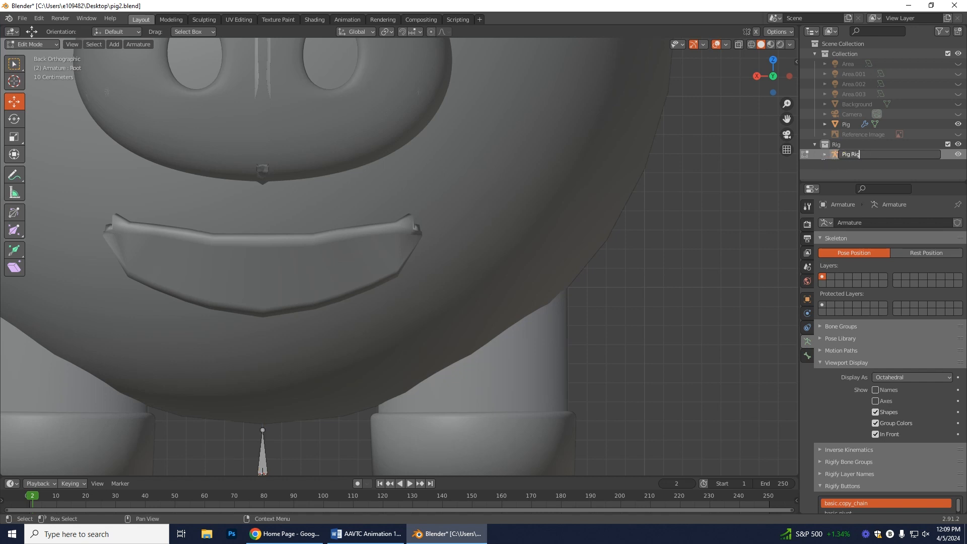
{"action": "type", "text": " Rig"}
{"action": "key", "text": "Return"}
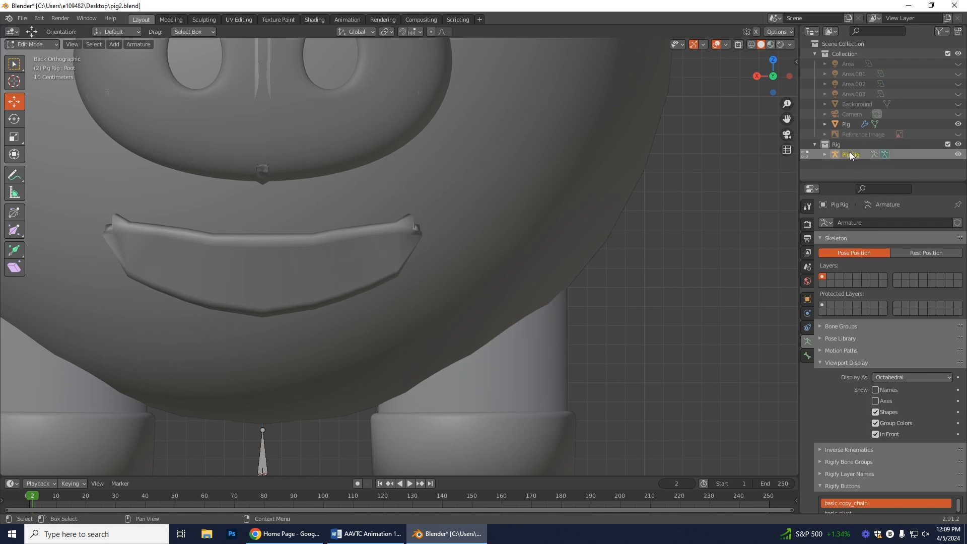
{"action": "left_click", "coordinate": [824, 155]}
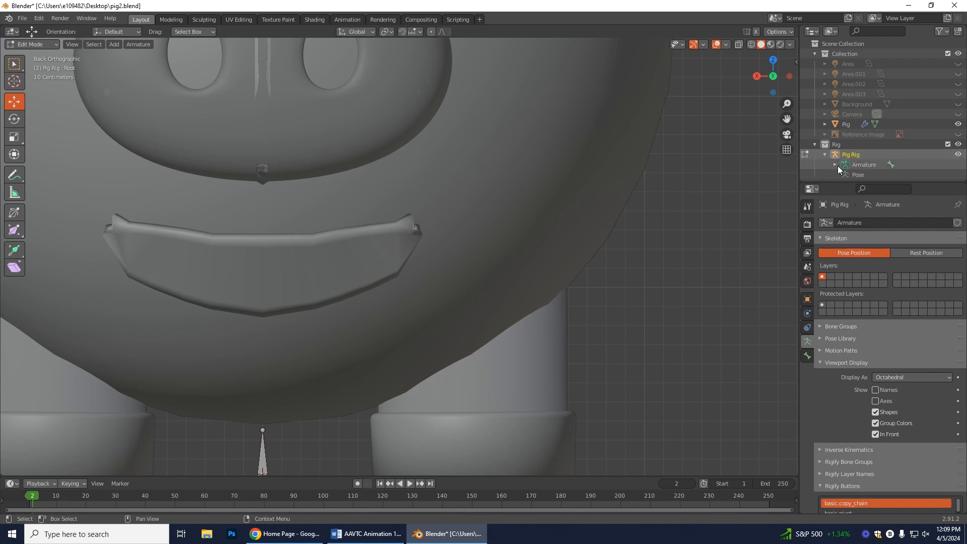
{"action": "left_click", "coordinate": [836, 166]}
{"action": "scroll", "coordinate": [886, 160], "scroll_direction": "down", "scroll_amount": 1}
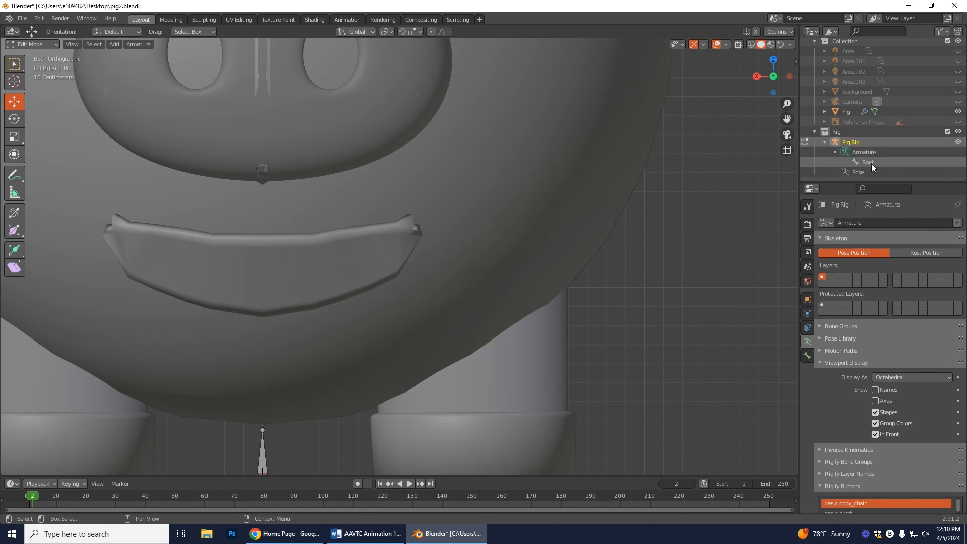
Add a second bone to the armature and move it straight up about 1.49 m into the pig's body.
{"action": "scroll", "coordinate": [478, 338], "scroll_direction": "down", "scroll_amount": 4}
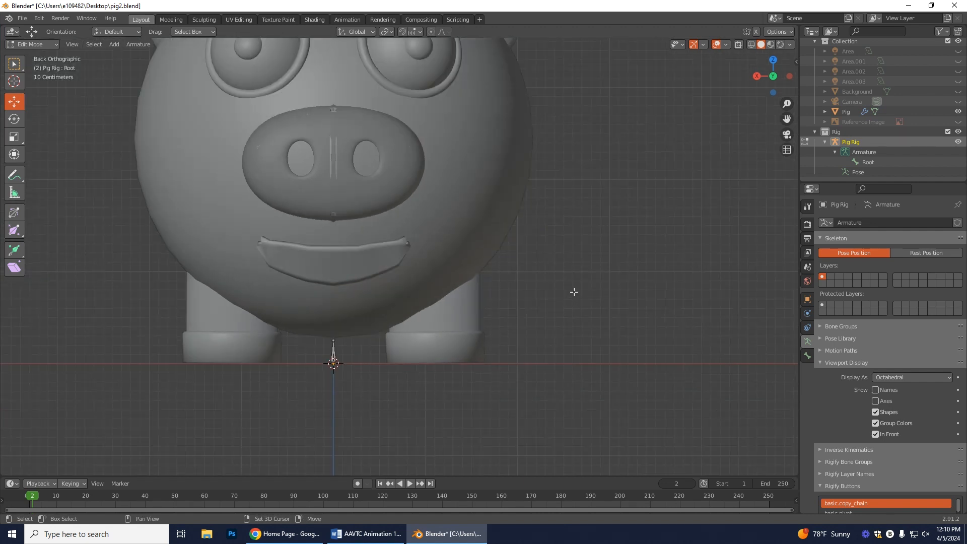
{"action": "middle_click_drag", "start_coordinate": [589, 298], "coordinate": [589, 382], "text": "shift"}
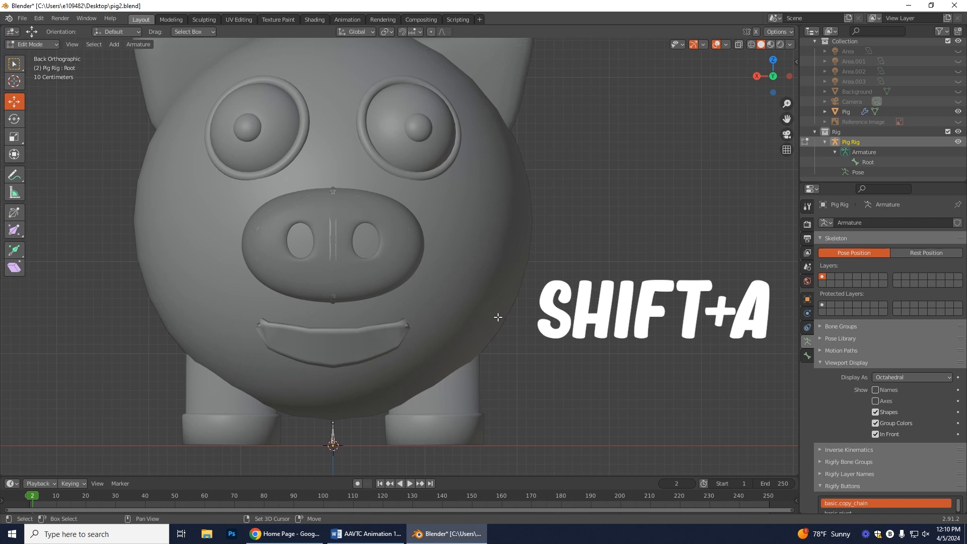
{"action": "key", "text": "shift+a"}
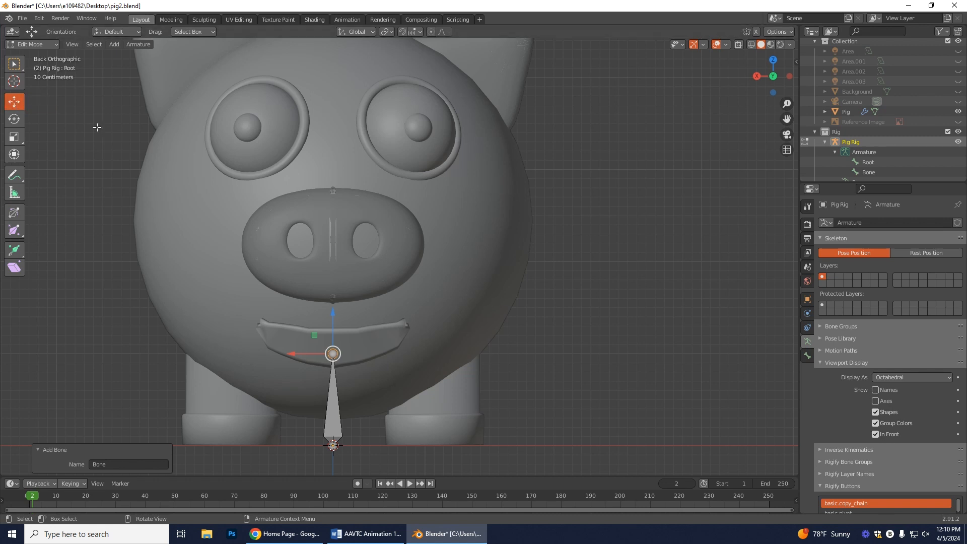
{"action": "left_click", "coordinate": [334, 418]}
{"action": "left_click_drag", "start_coordinate": [334, 387], "coordinate": [344, 245]}
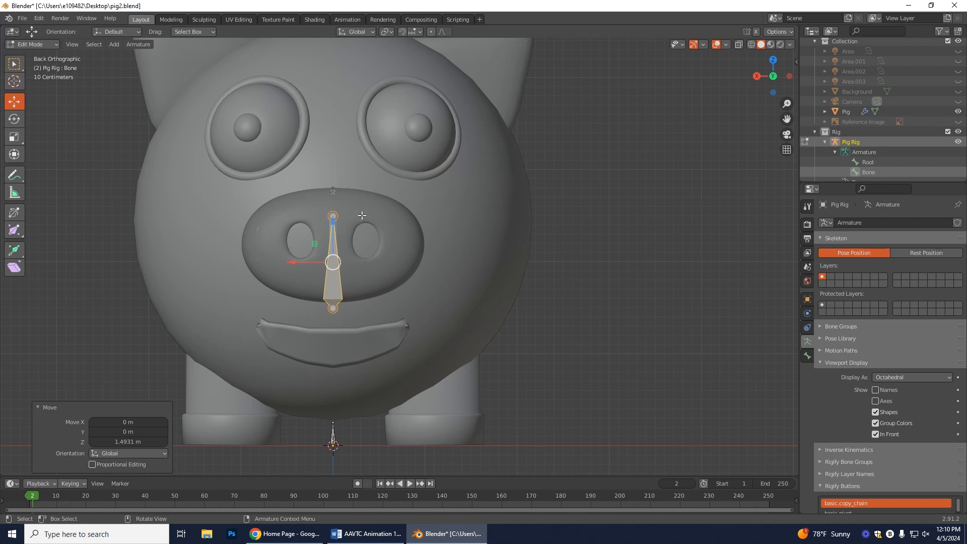
Invert the new bone by moving its tip down about 2.14 m along Z, and raise its other end about 0.37 m.
{"action": "left_click", "coordinate": [333, 216]}
{"action": "left_click_drag", "start_coordinate": [333, 188], "coordinate": [337, 388]}
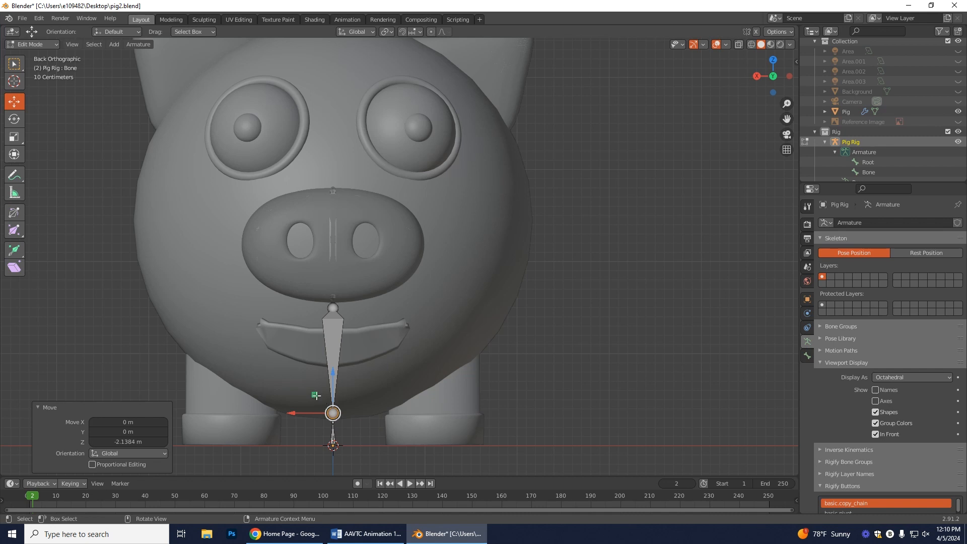
{"action": "left_click", "coordinate": [333, 307]}
{"action": "key", "text": "g"}
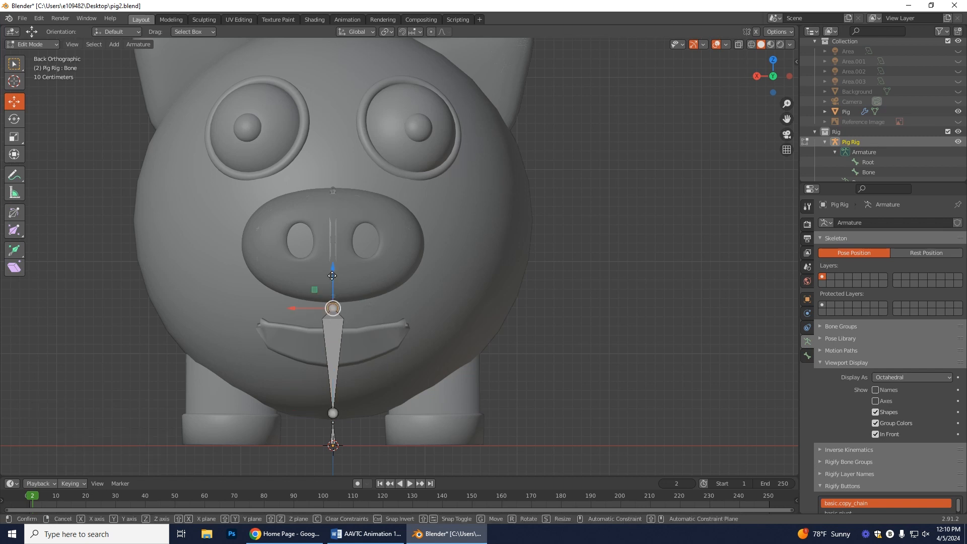
{"action": "key", "text": "z"}
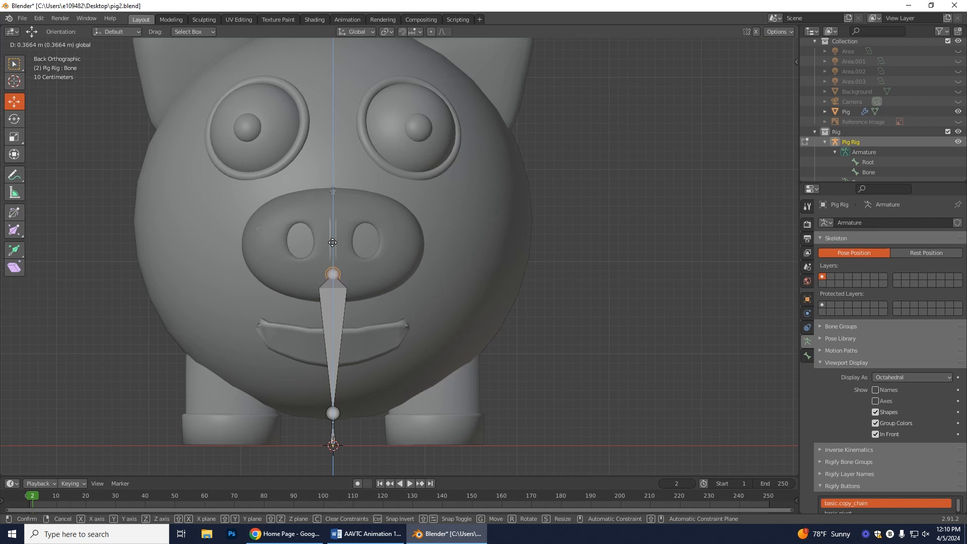
{"action": "left_click", "coordinate": [332, 242]}
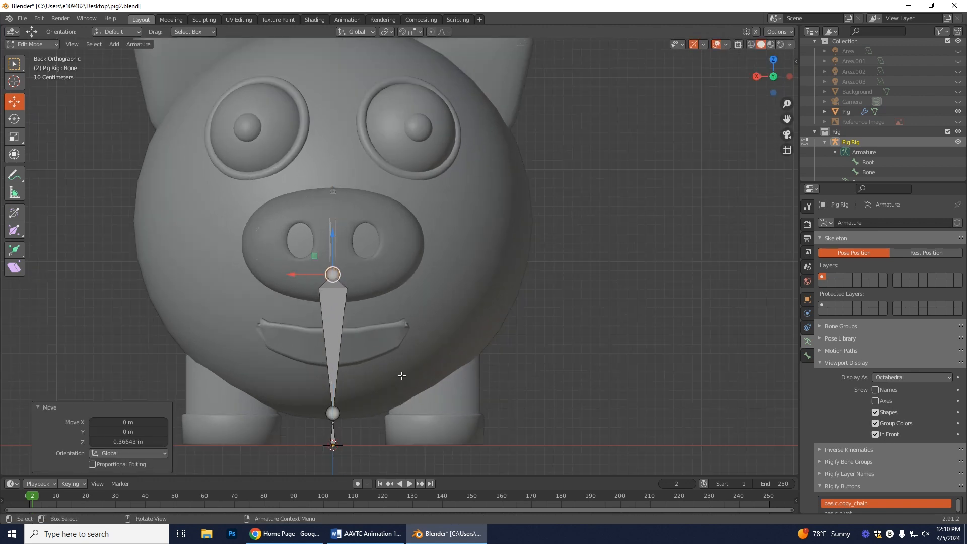
Raise the new bone's lower end about 0.04 m along Z, just above the Root bone.
{"action": "scroll", "coordinate": [393, 403], "scroll_direction": "up", "scroll_amount": 3}
{"action": "middle_click_drag", "start_coordinate": [366, 423], "coordinate": [369, 252], "text": "shift"}
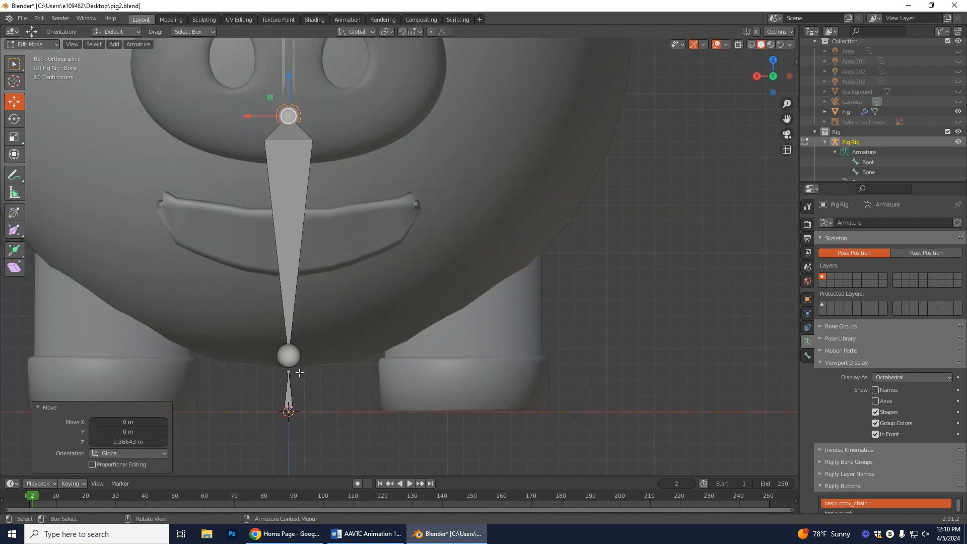
{"action": "left_click", "coordinate": [295, 356]}
{"action": "key", "text": "g"}
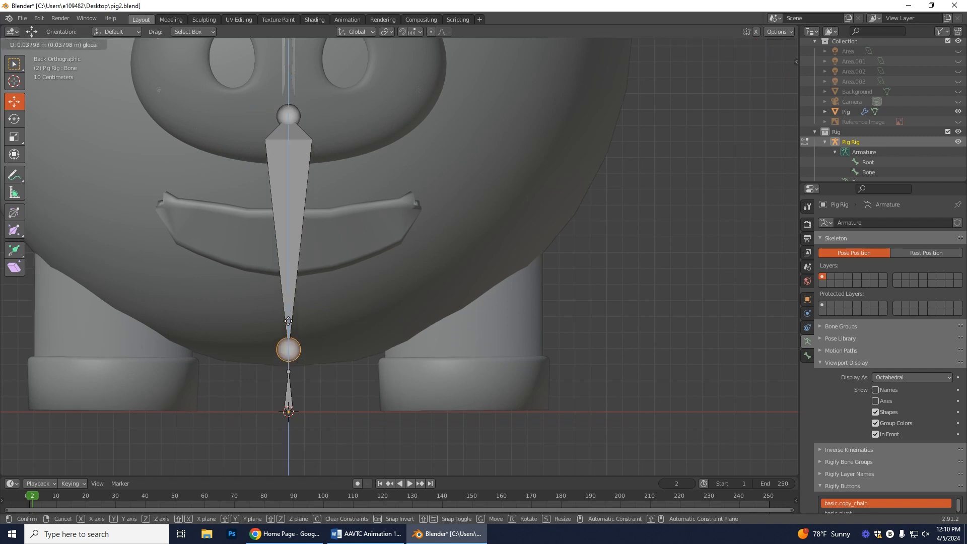
{"action": "left_click", "coordinate": [288, 320]}
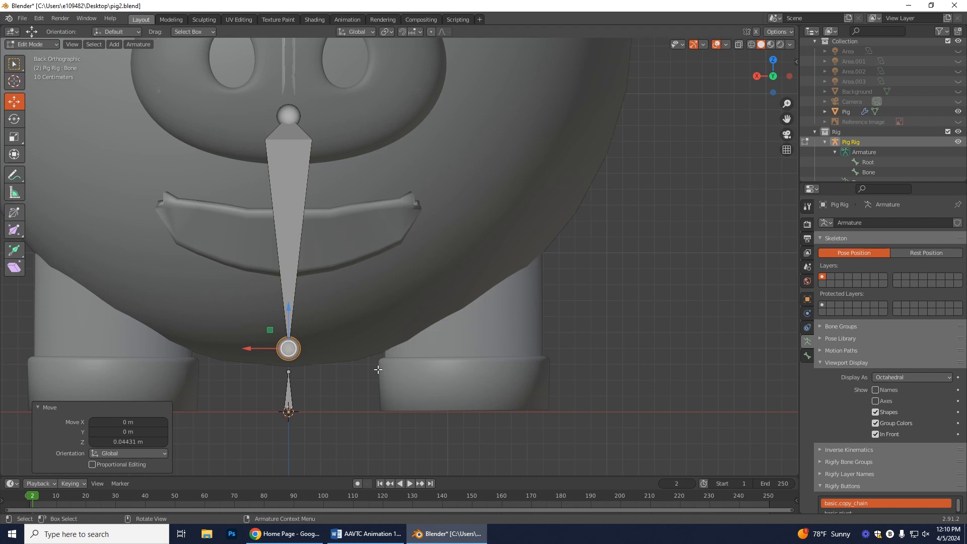
Select the whole new bone above Root and rename it as Hip.001.
{"action": "left_click", "coordinate": [298, 181]}
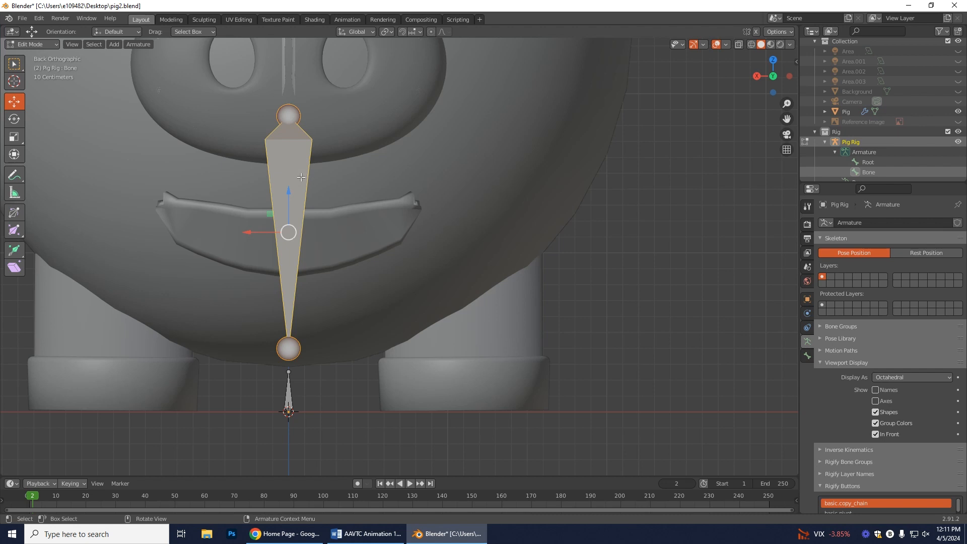
{"action": "key", "text": "F2"}
{"action": "type", "text": "Hip.001"}
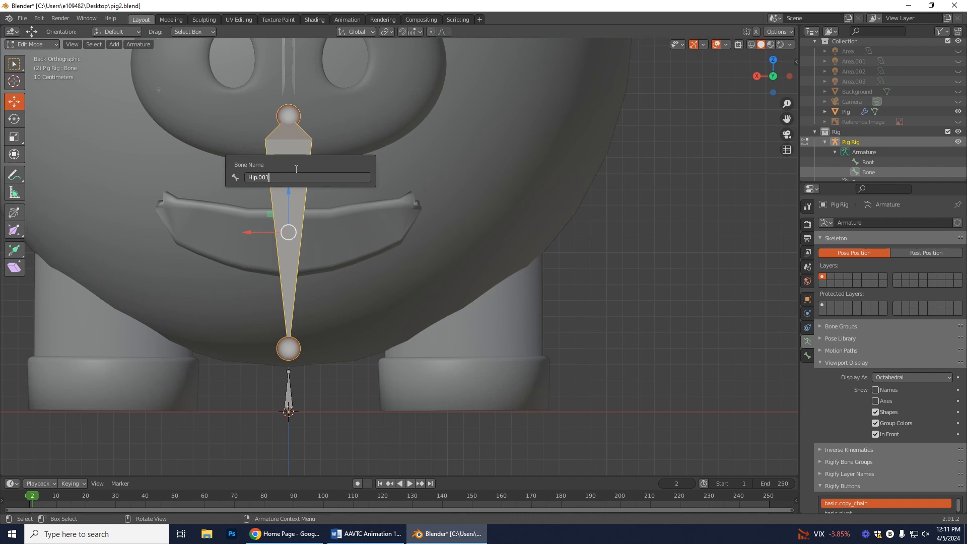
{"action": "key", "text": "Return"}
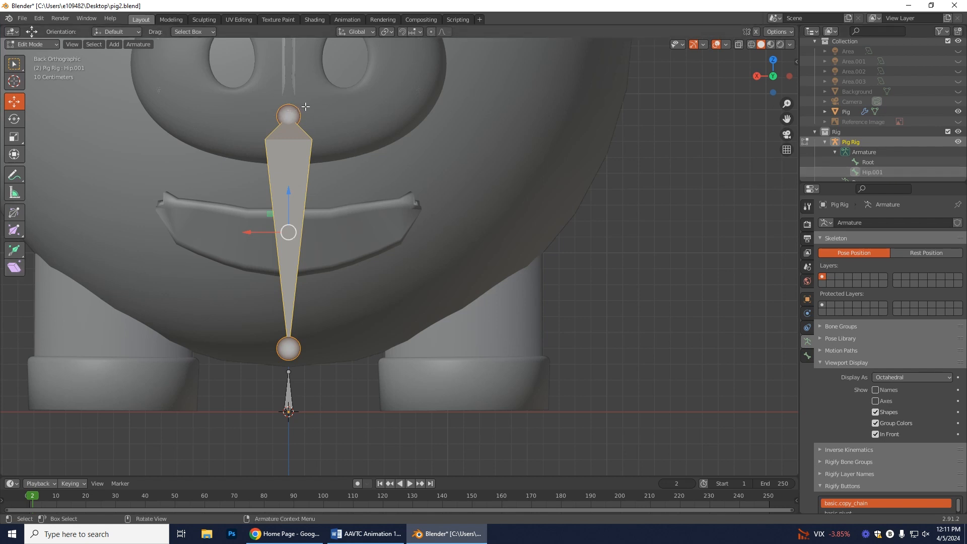
Extrude a forked bone from the lower end of Hip.001 straight up along Z about 1.46 m to that bone's upper joint.
{"action": "left_click", "coordinate": [289, 115]}
{"action": "left_click", "coordinate": [289, 349]}
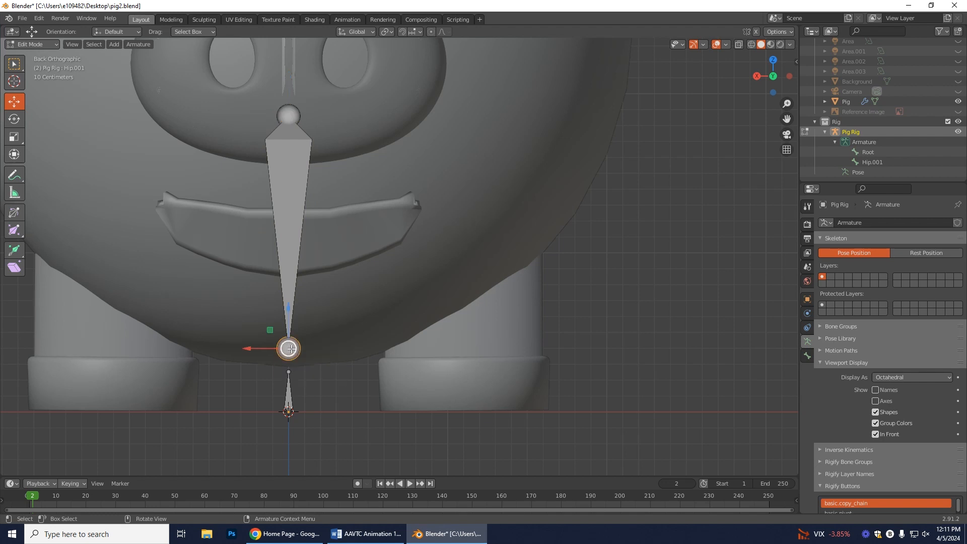
{"action": "key", "text": "shift+e"}
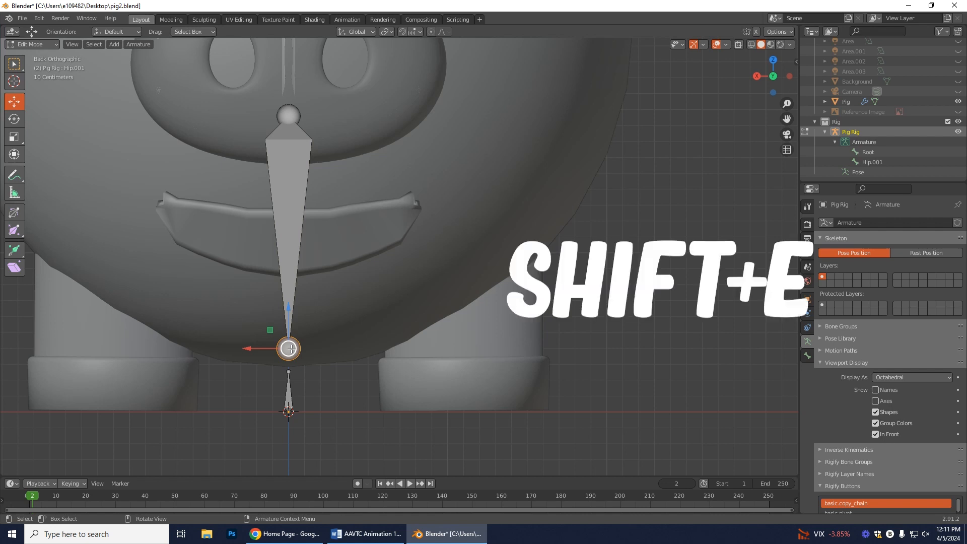
{"action": "key", "text": "shift+e"}
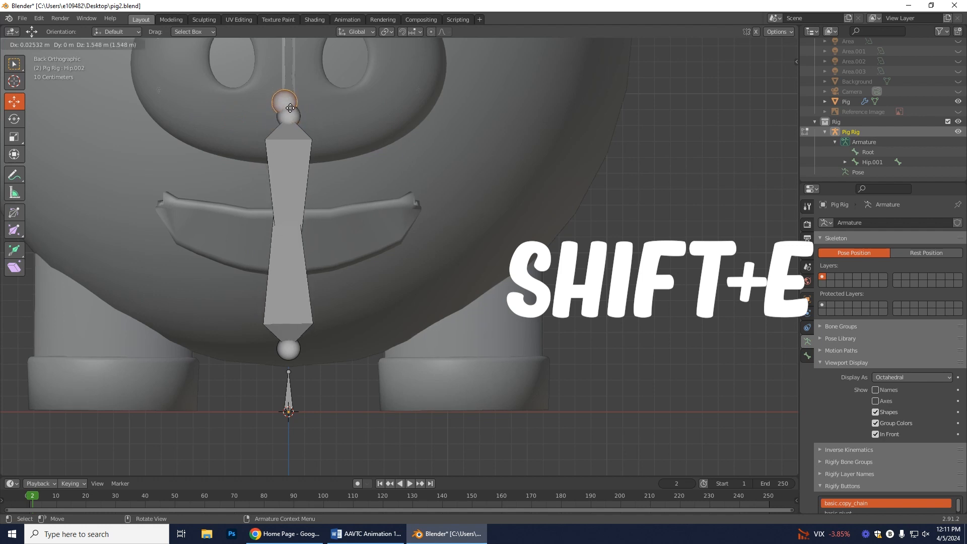
{"action": "key", "text": "z"}
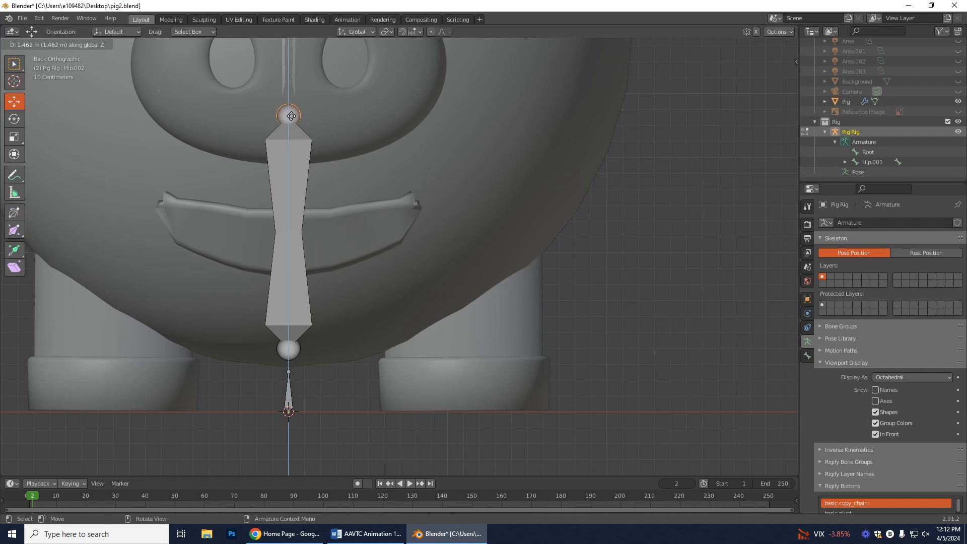
{"action": "left_click", "coordinate": [291, 116]}
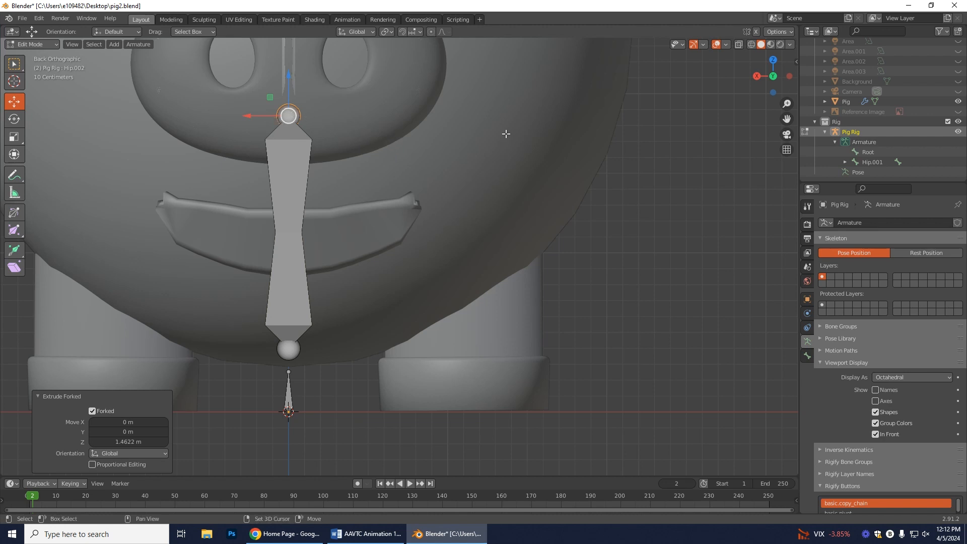
{"action": "middle_click_drag", "start_coordinate": [506, 133], "coordinate": [511, 344], "text": "shift"}
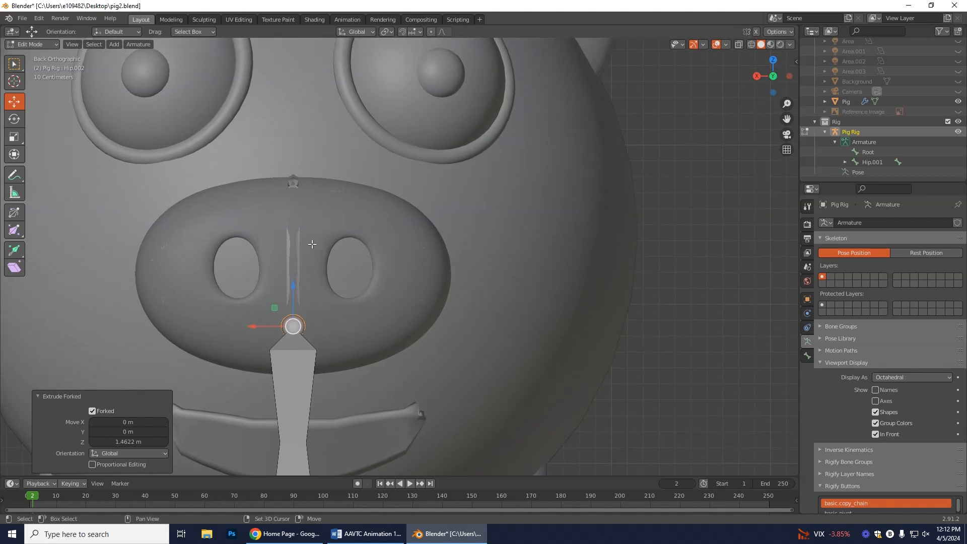
{"action": "scroll", "coordinate": [498, 225], "scroll_direction": "down", "scroll_amount": 2}
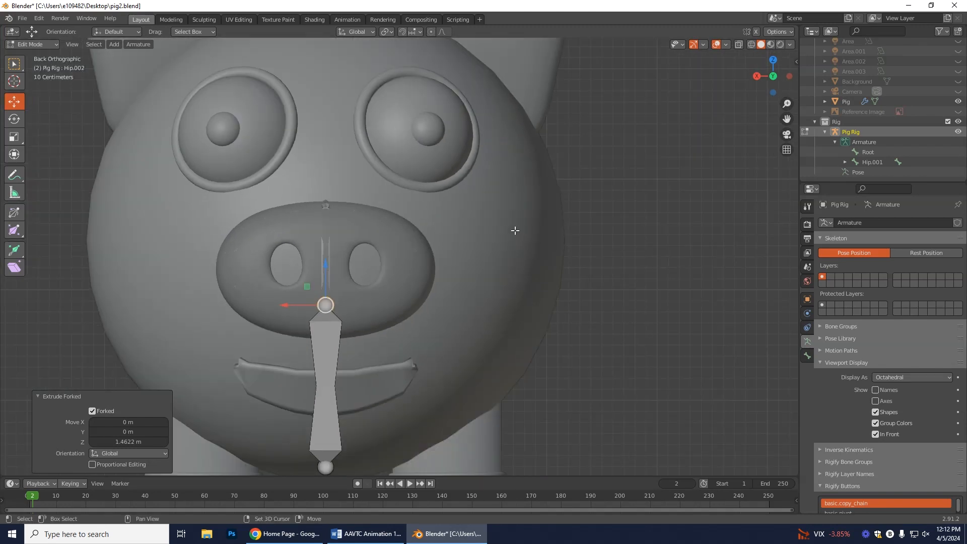
Extrude a forked bone from the upper joint of Hip.002 straight up along Z about 2.57 m to the top of the head.
{"action": "middle_click_drag", "start_coordinate": [503, 216], "coordinate": [503, 292], "text": "shift"}
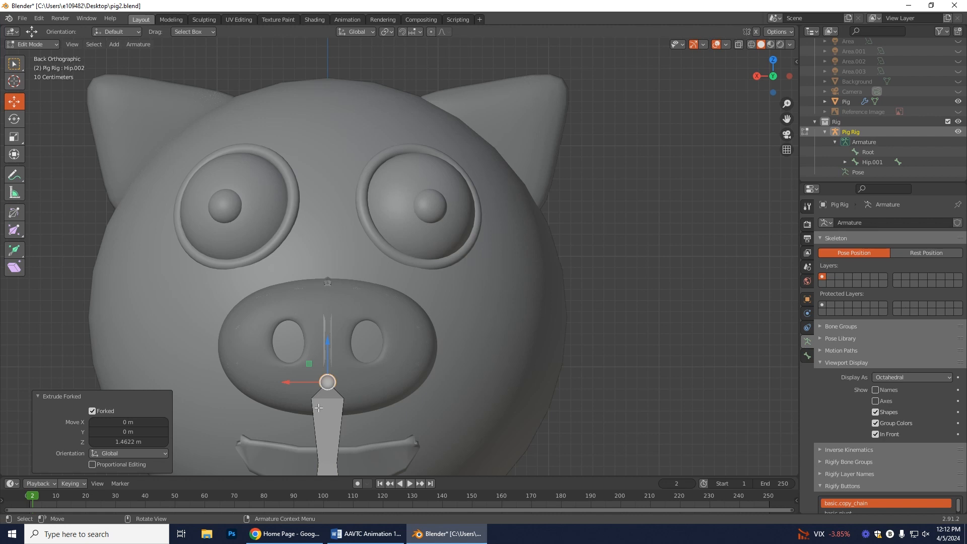
{"action": "key", "text": "e"}
{"action": "key", "text": "z"}
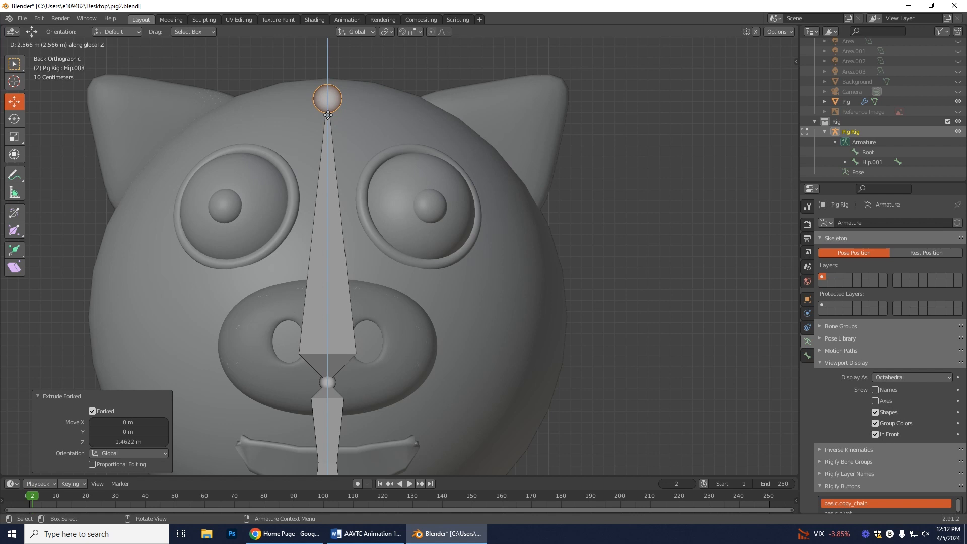
{"action": "left_click", "coordinate": [328, 115]}
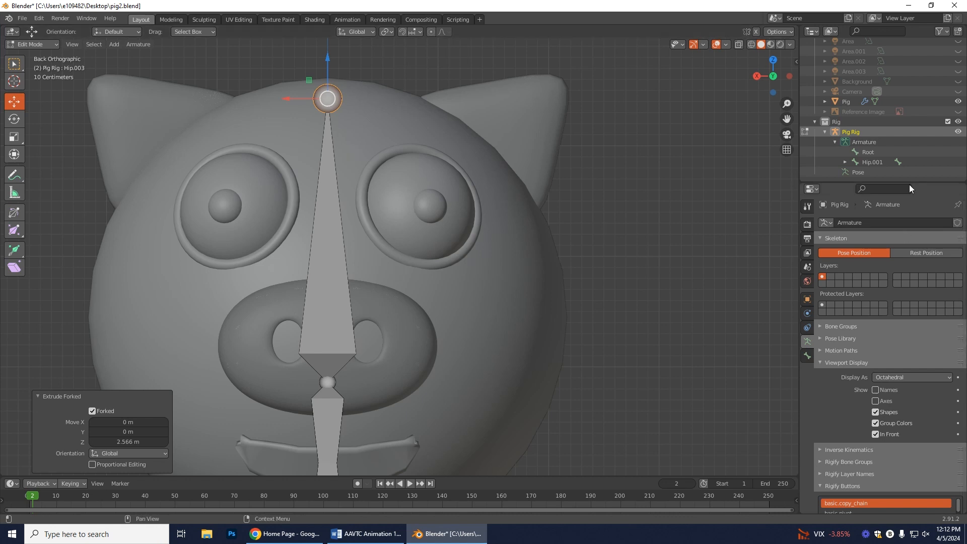
Expand the hip bone hierarchy down to the uppermost bone, select that bone and rename it as Body.
{"action": "left_click", "coordinate": [844, 162]}
{"action": "scroll", "coordinate": [875, 161], "scroll_direction": "down", "scroll_amount": 1}
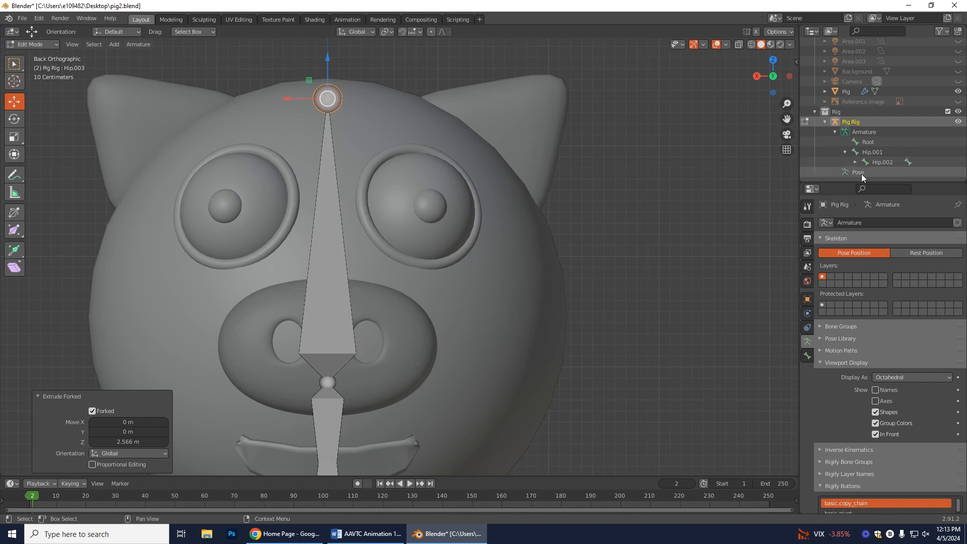
{"action": "left_click", "coordinate": [854, 162]}
{"action": "scroll", "coordinate": [888, 162], "scroll_direction": "down", "scroll_amount": 1}
{"action": "left_click", "coordinate": [889, 162]}
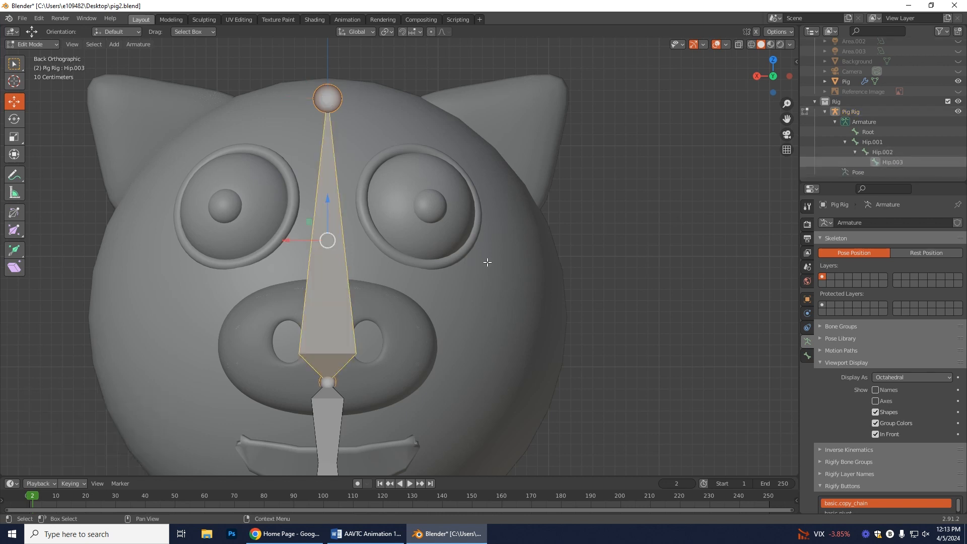
{"action": "double_click", "coordinate": [896, 161]}
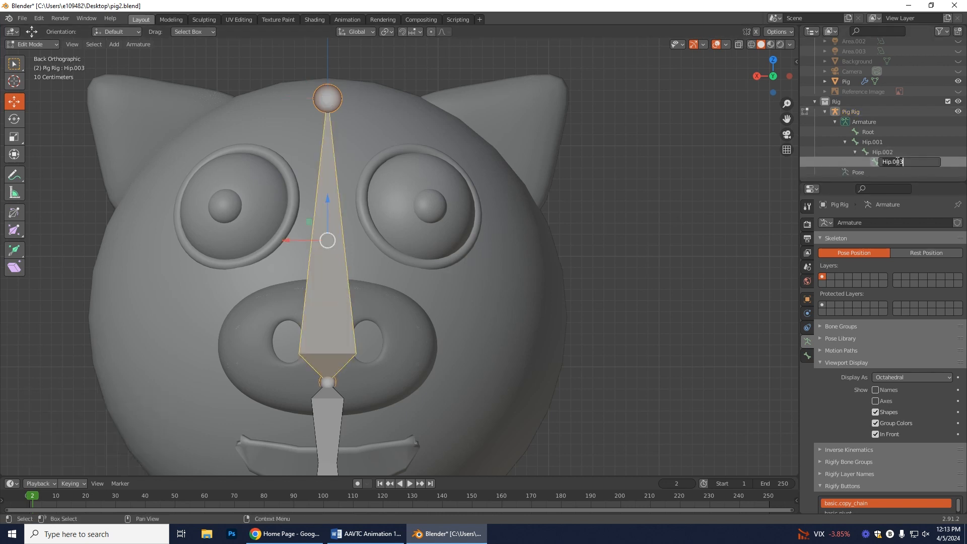
{"action": "type", "text": "Body"}
{"action": "key", "text": "Return"}
Add a separate single bone to the armature and move it along negative X until it is centred on the leg.
{"action": "scroll", "coordinate": [507, 411], "scroll_direction": "down", "scroll_amount": 3}
{"action": "middle_click_drag", "start_coordinate": [508, 411], "coordinate": [453, 334], "text": "shift"}
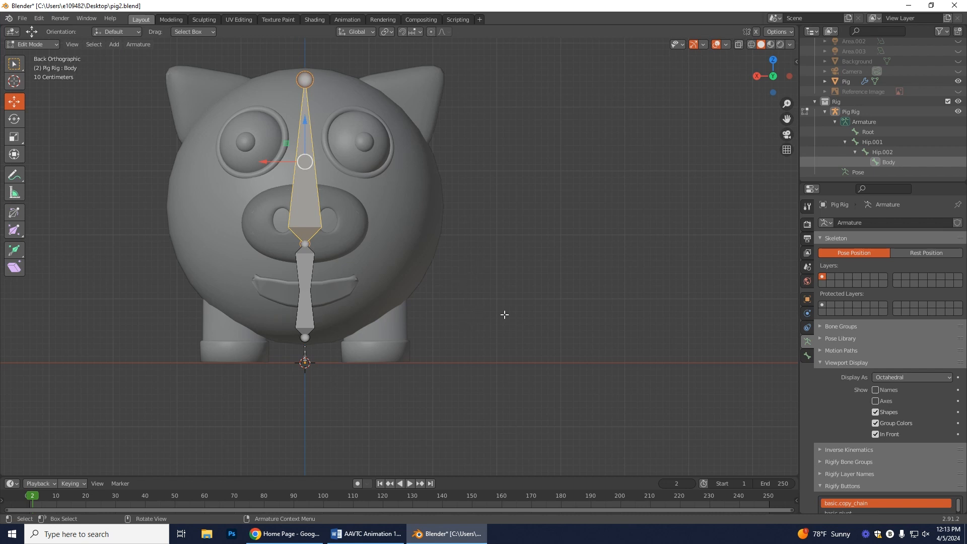
{"action": "scroll", "coordinate": [461, 315], "scroll_direction": "up", "scroll_amount": 2}
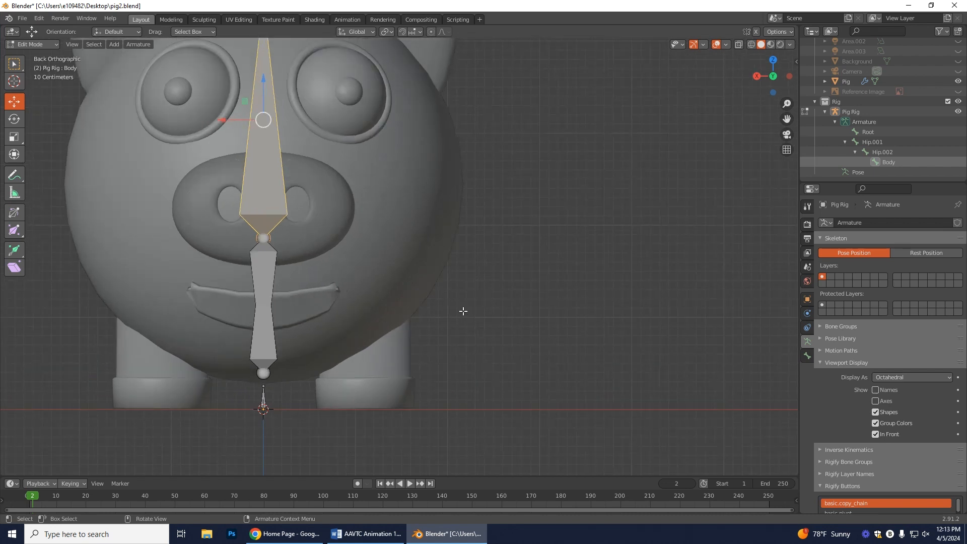
{"action": "left_click", "coordinate": [476, 305]}
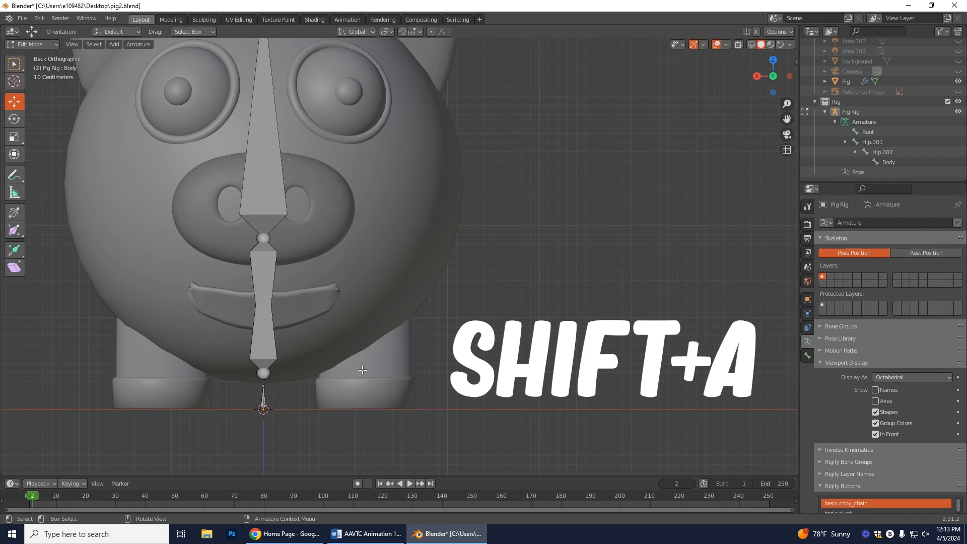
{"action": "key", "text": "shift+a"}
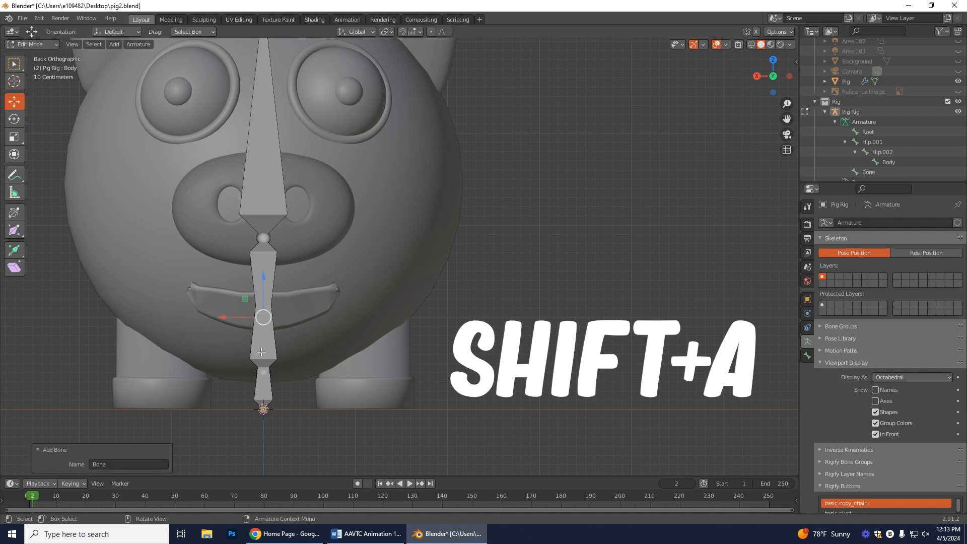
{"action": "left_click", "coordinate": [264, 386]}
{"action": "left_click_drag", "start_coordinate": [221, 363], "coordinate": [340, 365]}
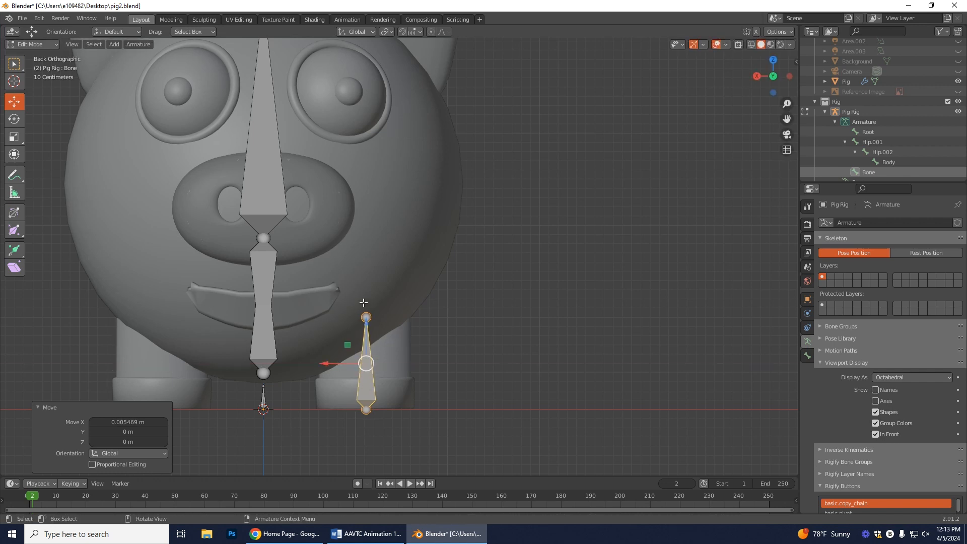
Display the model as wireframe and raise the new leg bone about 0.89 m along Z.
{"action": "left_click", "coordinate": [749, 44]}
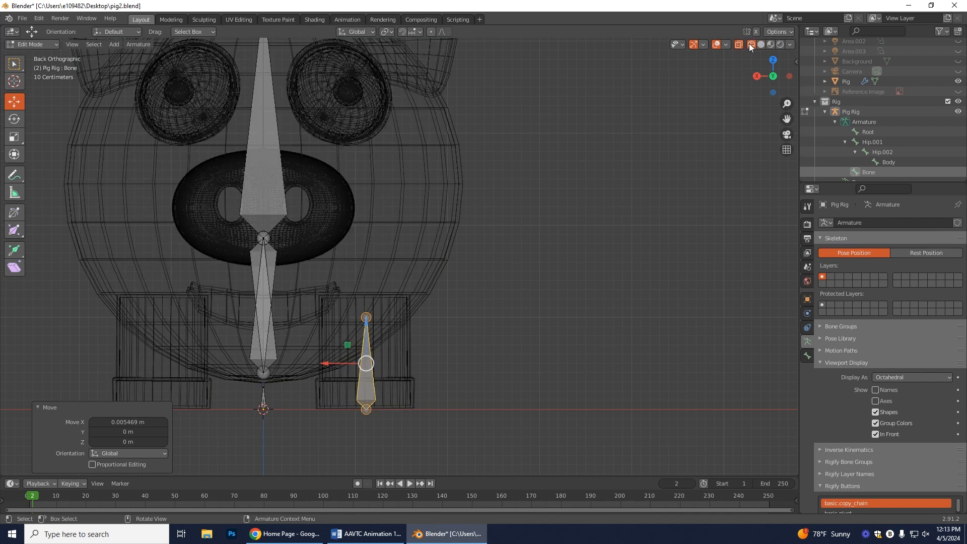
{"action": "left_click_drag", "start_coordinate": [369, 351], "coordinate": [368, 269]}
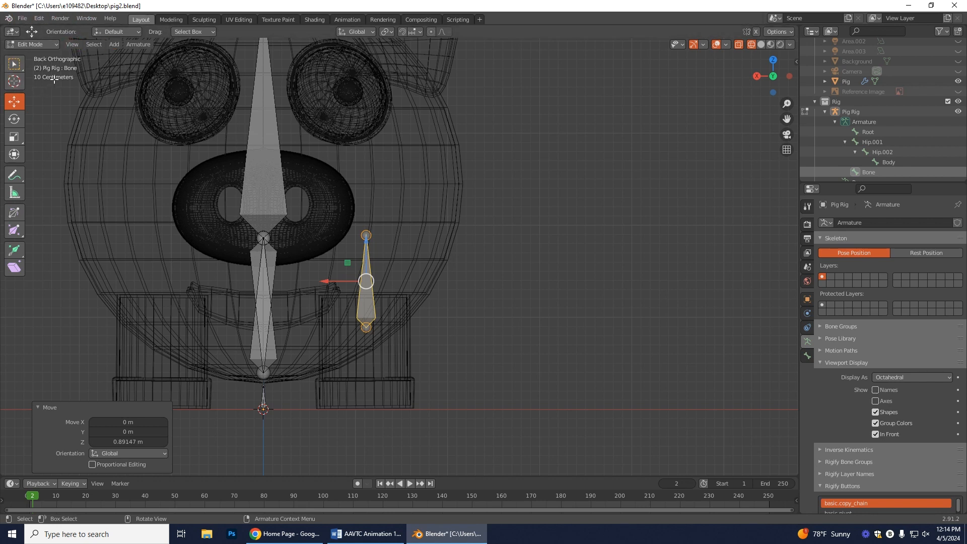
Rotate the leg bone 180° in the back view so its tip points down.
{"action": "left_click", "coordinate": [13, 120]}
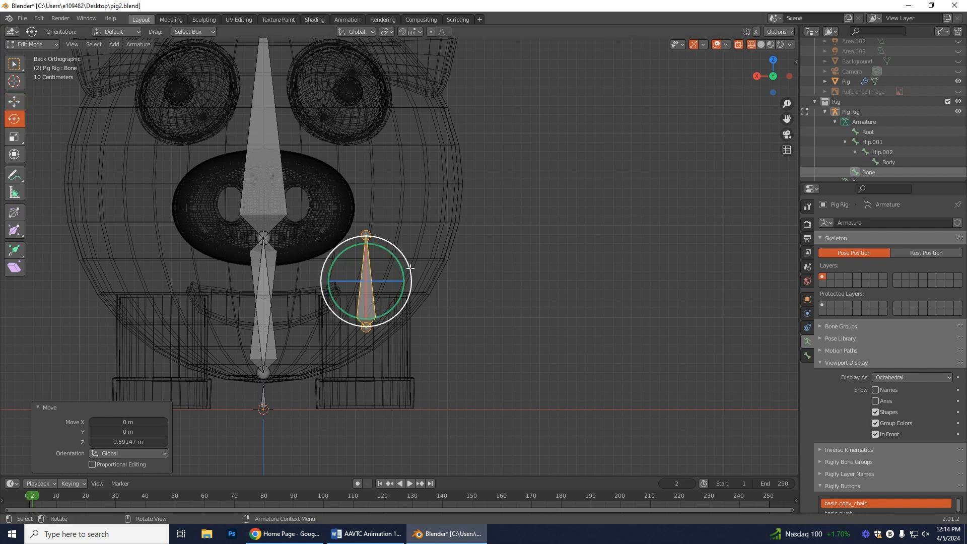
{"action": "left_click_drag", "start_coordinate": [407, 257], "coordinate": [293, 323]}
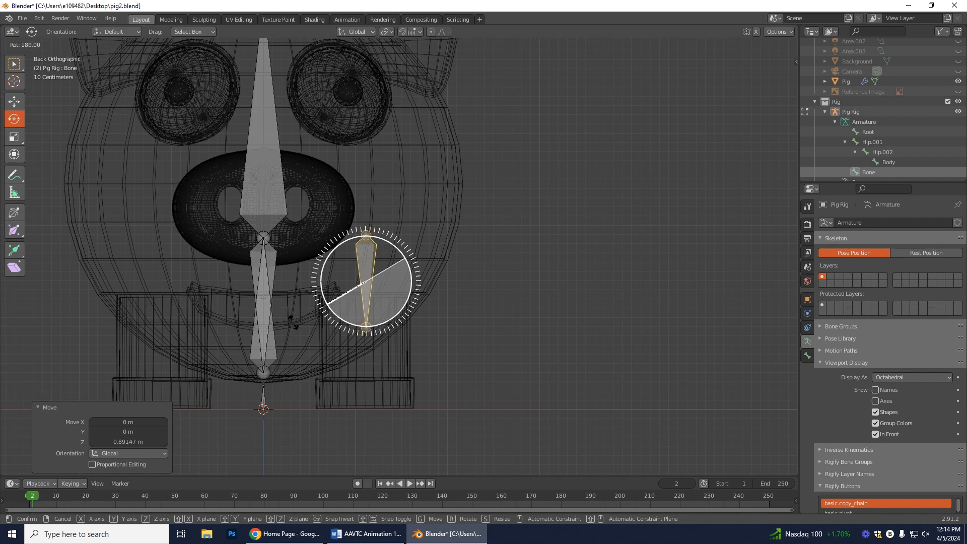
{"action": "left_click_drag", "start_coordinate": [327, 302], "coordinate": [328, 302]}
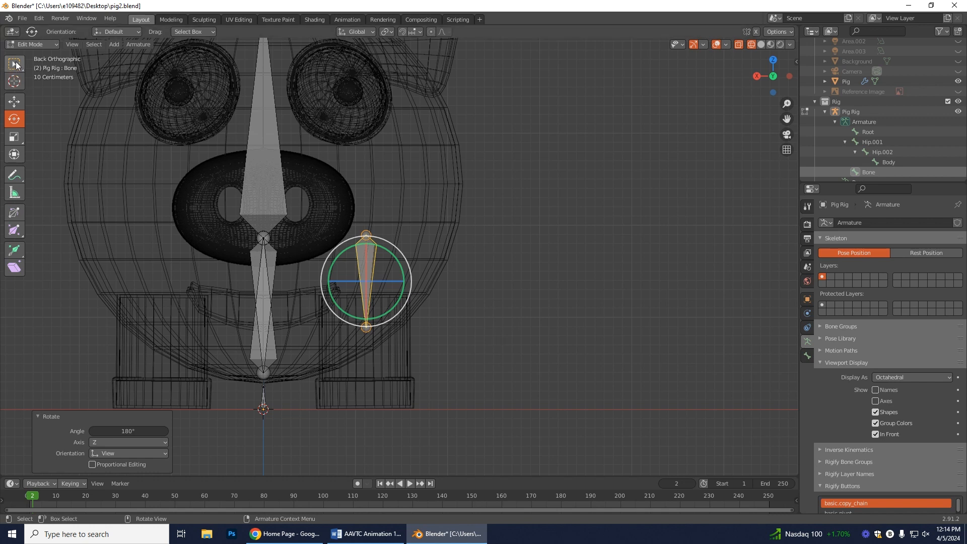
Lower the flipped leg bone about 0.36 m along Z into the leg and shorten it by raising its lower joint about 0.17 m.
{"action": "left_click", "coordinate": [14, 102]}
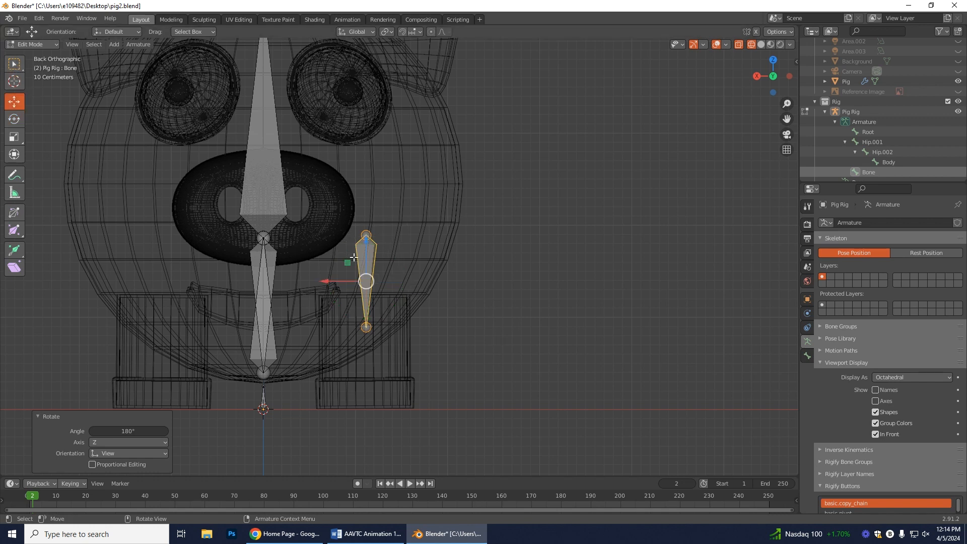
{"action": "scroll", "coordinate": [397, 255], "scroll_direction": "up", "scroll_amount": 3}
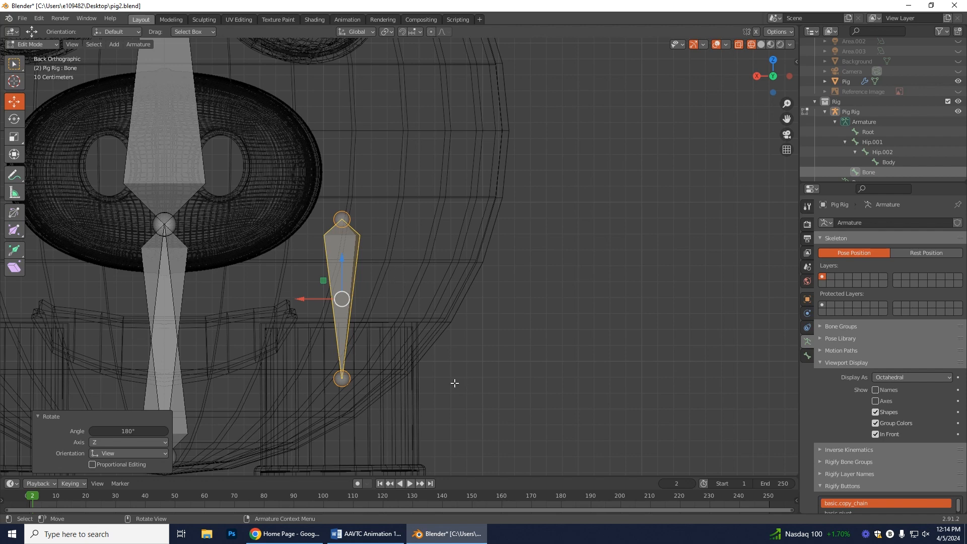
{"action": "scroll", "coordinate": [423, 349], "scroll_direction": "down", "scroll_amount": 2}
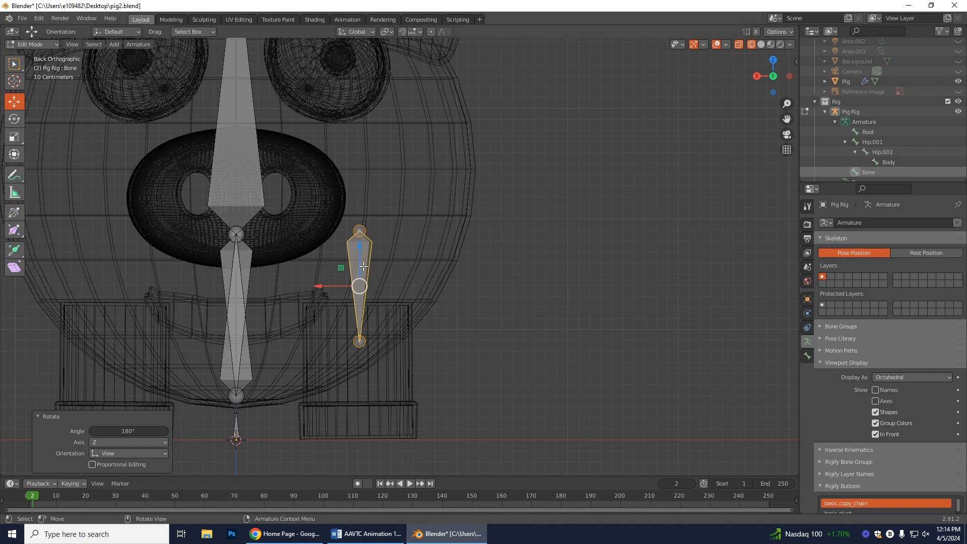
{"action": "left_click_drag", "start_coordinate": [364, 266], "coordinate": [374, 311]}
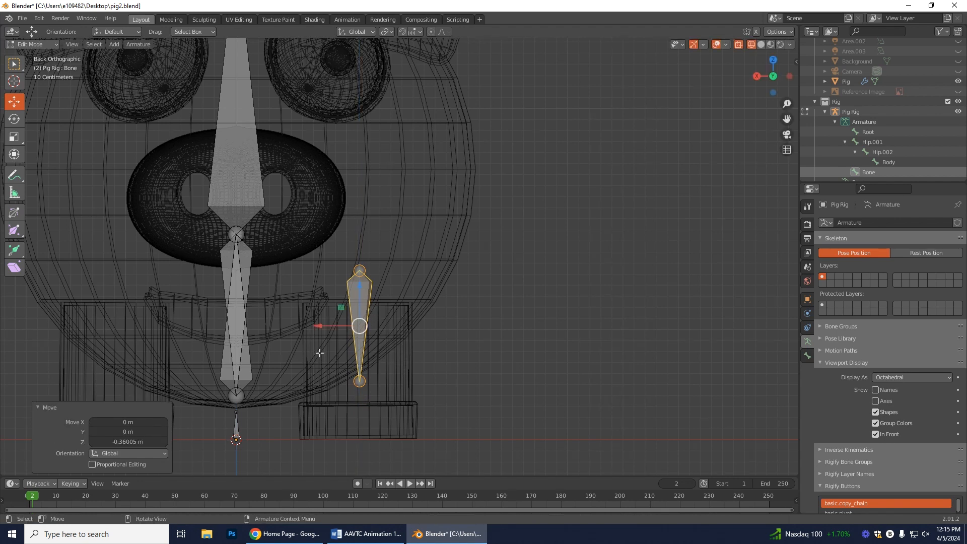
{"action": "left_click_drag", "start_coordinate": [325, 328], "coordinate": [331, 326]}
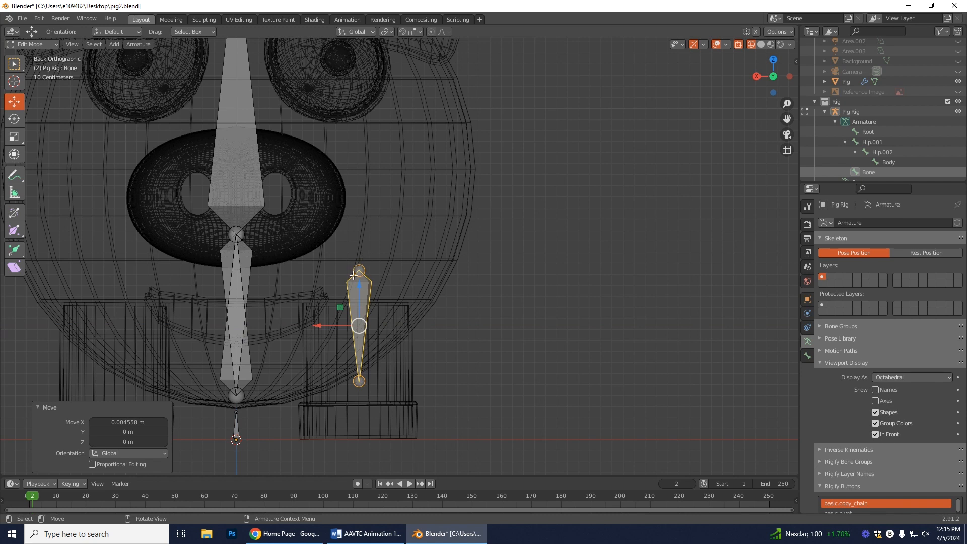
{"action": "left_click", "coordinate": [359, 381]}
{"action": "left_click_drag", "start_coordinate": [360, 363], "coordinate": [359, 343]}
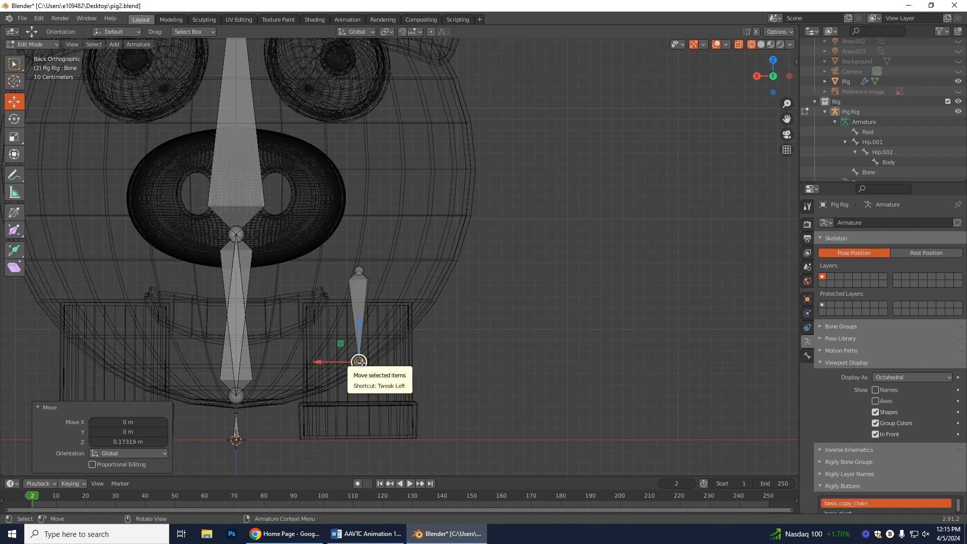
Extrude a forked bone from the leg bone's lower joint straight down along Z about 0.62 m into the foot.
{"action": "key", "text": "shift+e"}
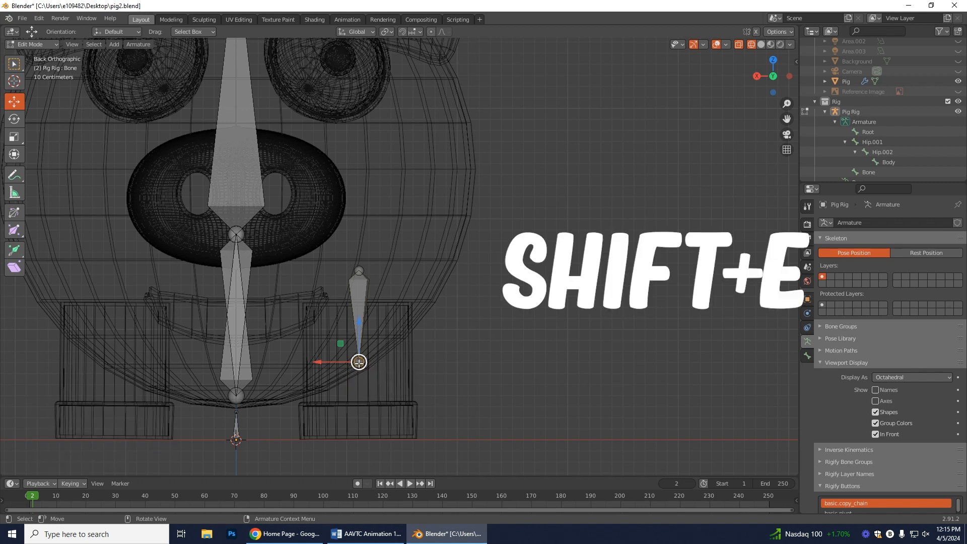
{"action": "key", "text": "shift+e"}
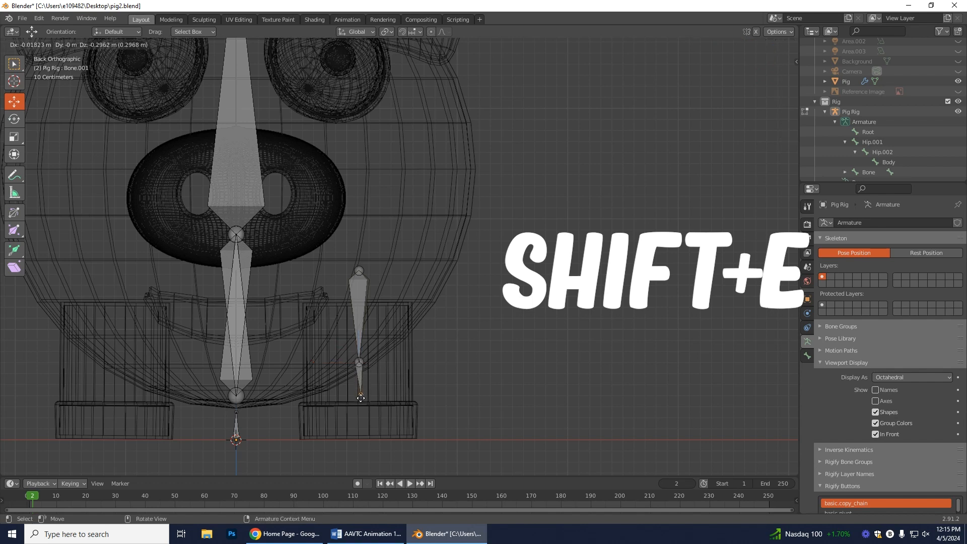
{"action": "key", "text": "z"}
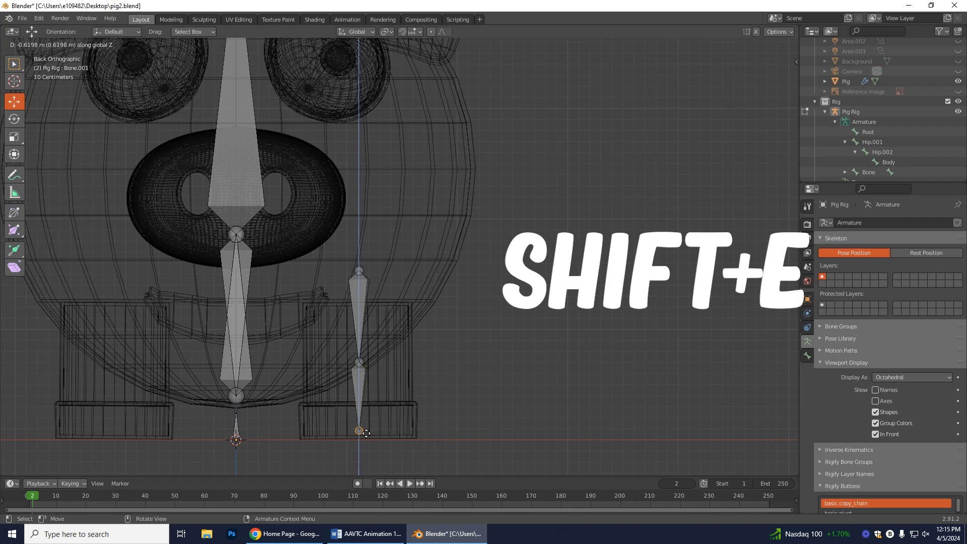
{"action": "left_click", "coordinate": [366, 433]}
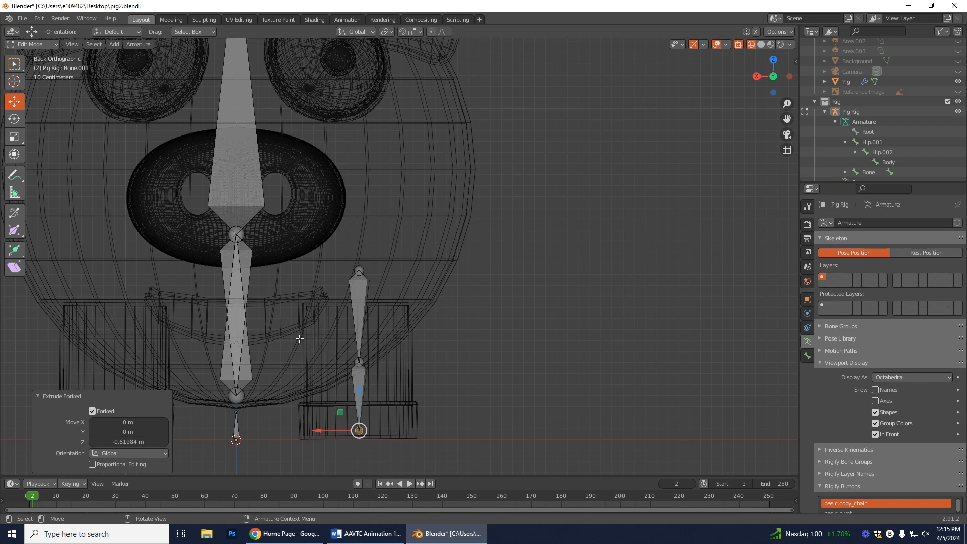
Select the upper leg bone and rename it as Thigh.L.
{"action": "left_click", "coordinate": [359, 295]}
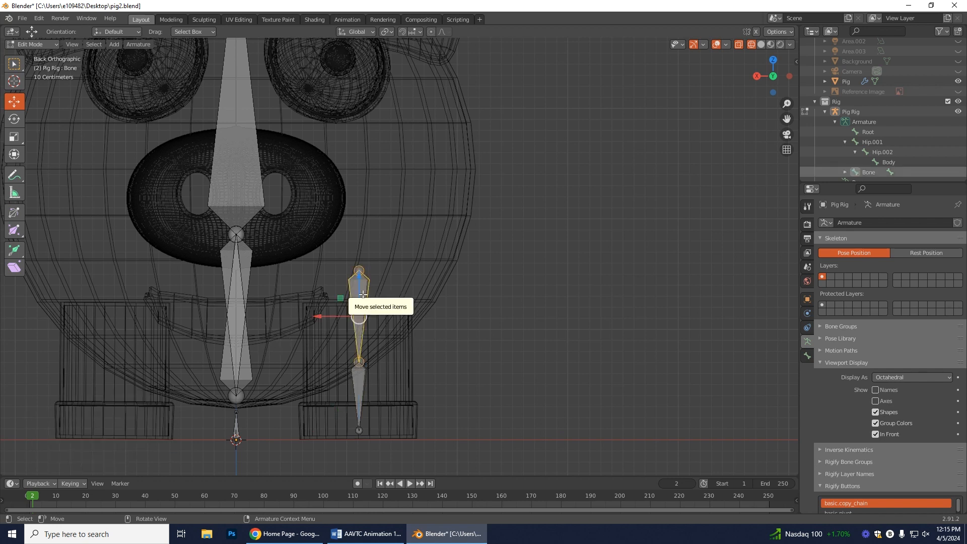
{"action": "key", "text": "F2"}
{"action": "type", "text": "Thigh.L"}
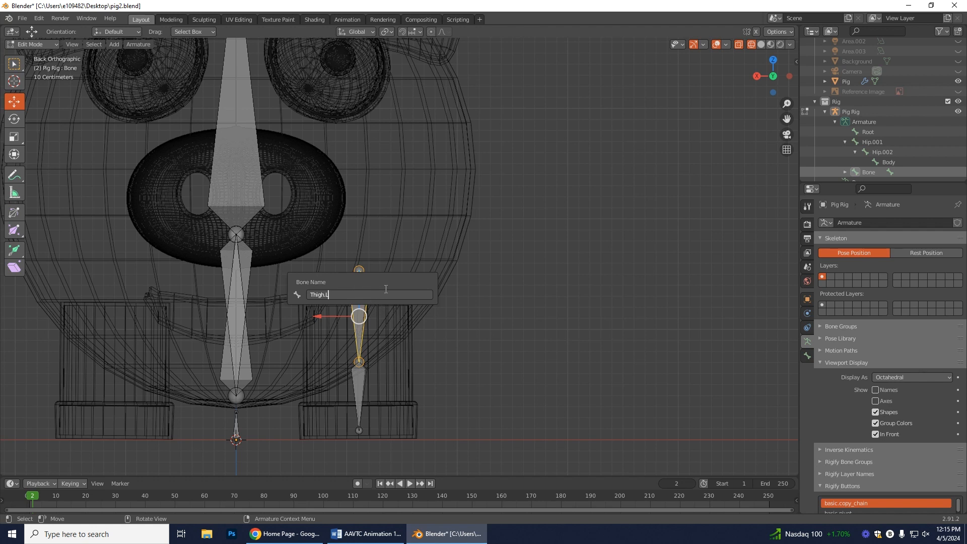
{"action": "key", "text": "Return"}
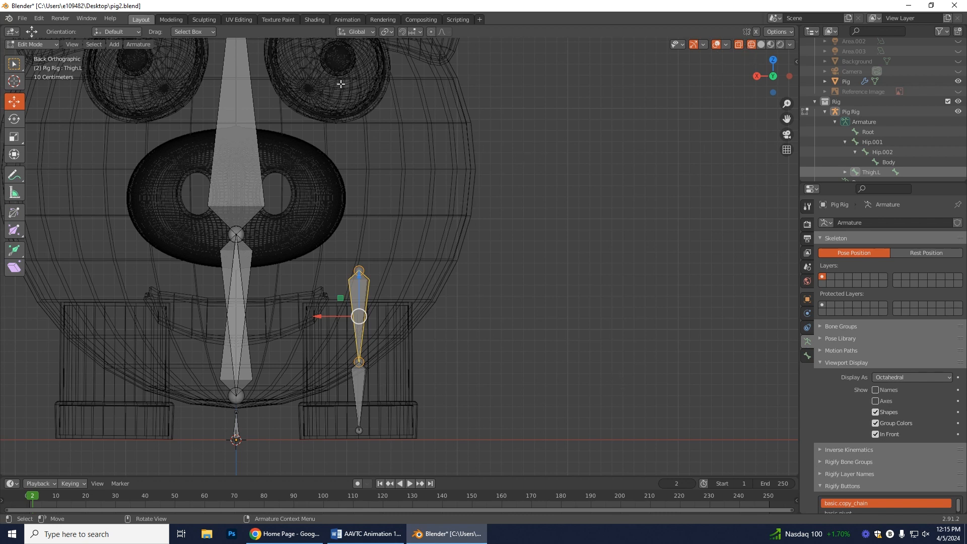
Select the lower leg bone in the back view, expand Thigh.L in the hierarchy and rename the lower bone as Leg.L.
{"action": "middle_click_drag", "start_coordinate": [548, 376], "coordinate": [281, 389]}
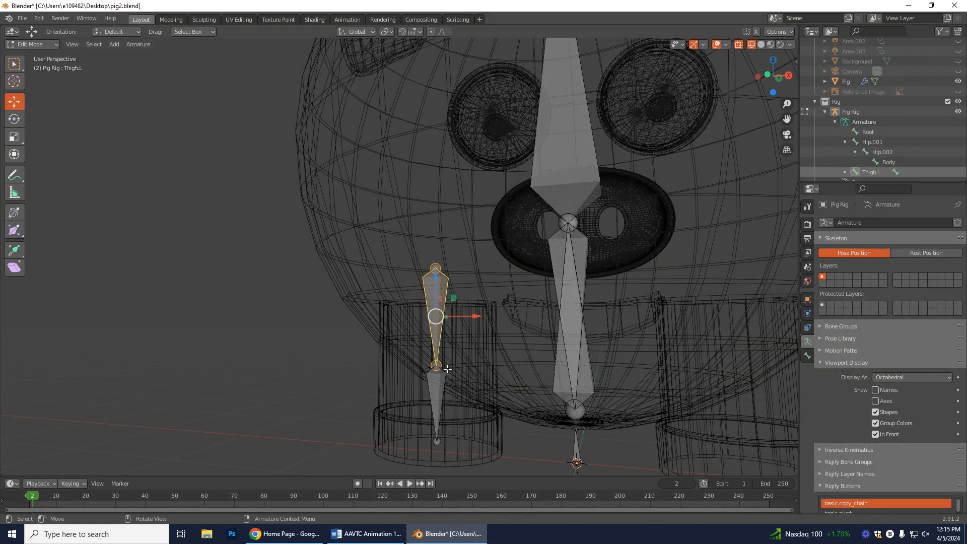
{"action": "left_click", "coordinate": [778, 78]}
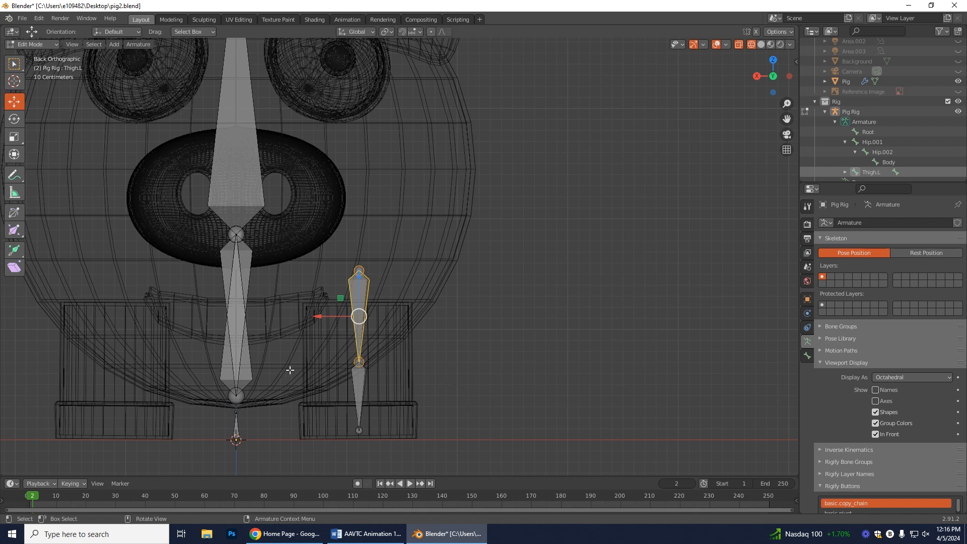
{"action": "left_click", "coordinate": [359, 386]}
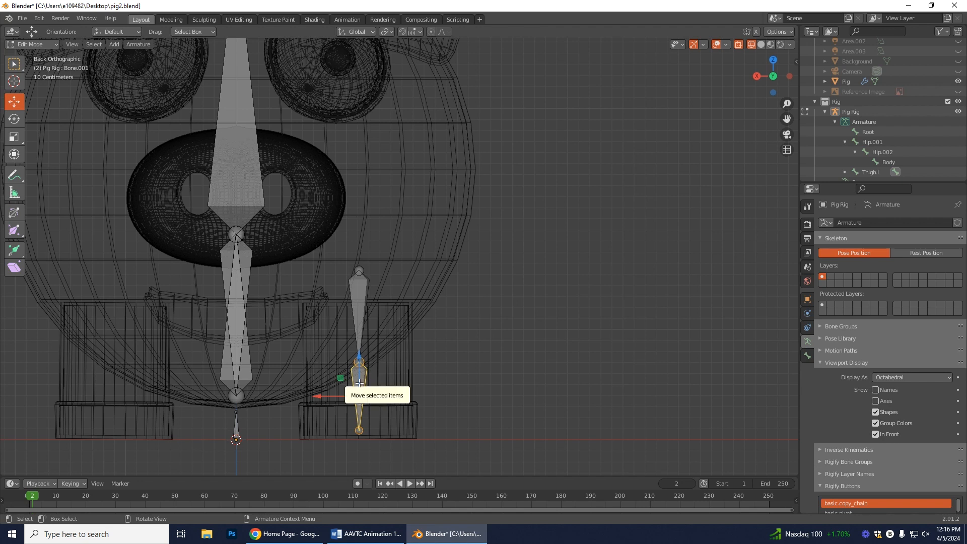
{"action": "left_click", "coordinate": [844, 172]}
{"action": "scroll", "coordinate": [881, 132], "scroll_direction": "down", "scroll_amount": 1}
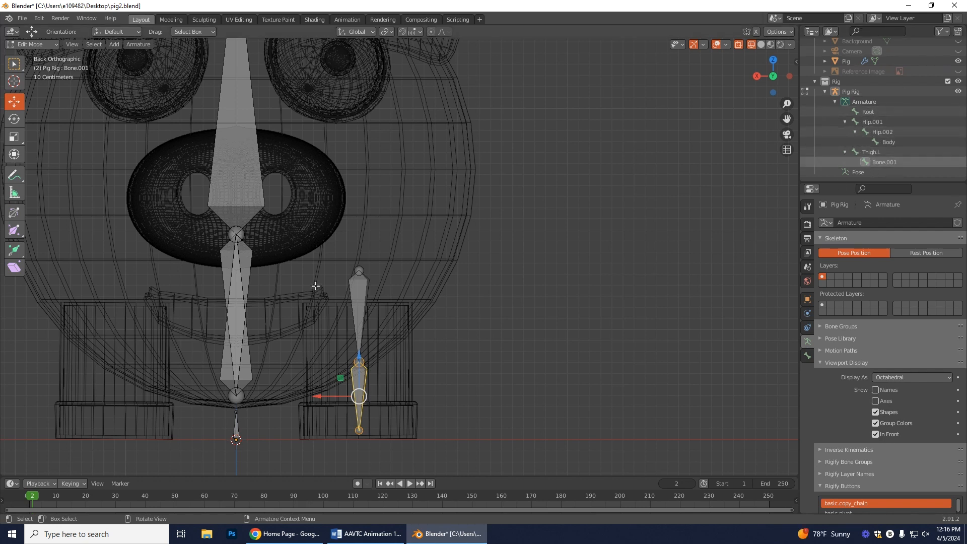
{"action": "key", "text": "F2"}
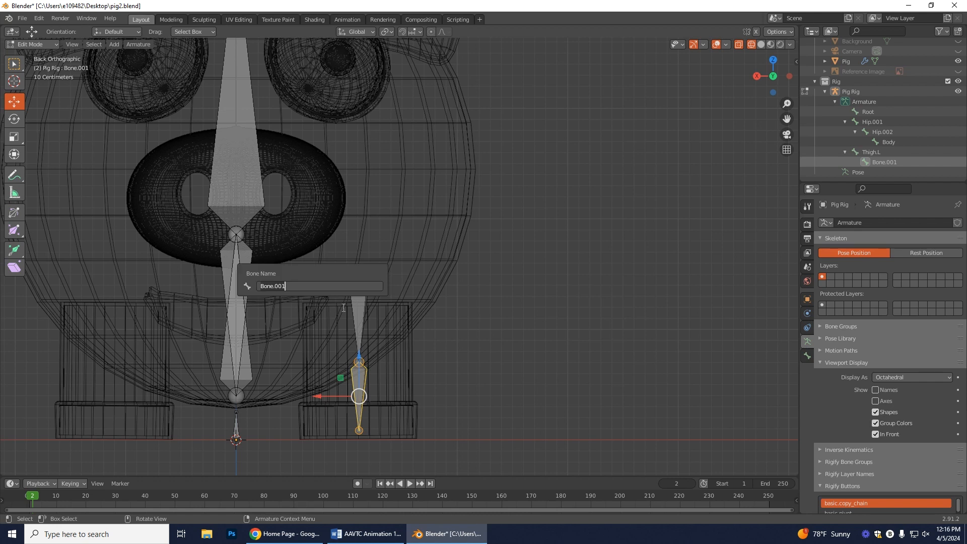
{"action": "type", "text": "Leg.L"}
{"action": "key", "text": "Return"}
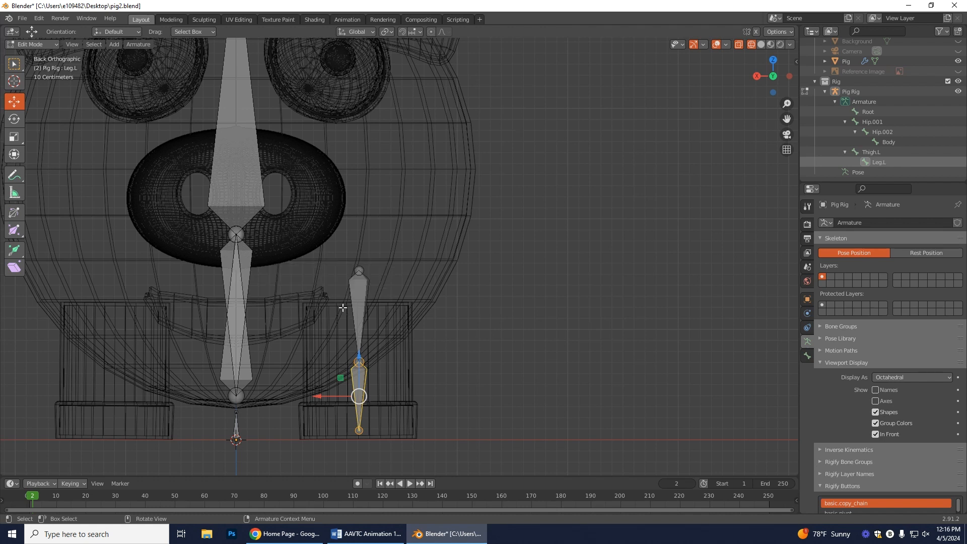
Extrude a forked bone from Leg.L's lower joint about 0.43 m along Y and extend its tip about 0.016 m in the left view.
{"action": "middle_click_drag", "start_coordinate": [540, 422], "coordinate": [373, 425]}
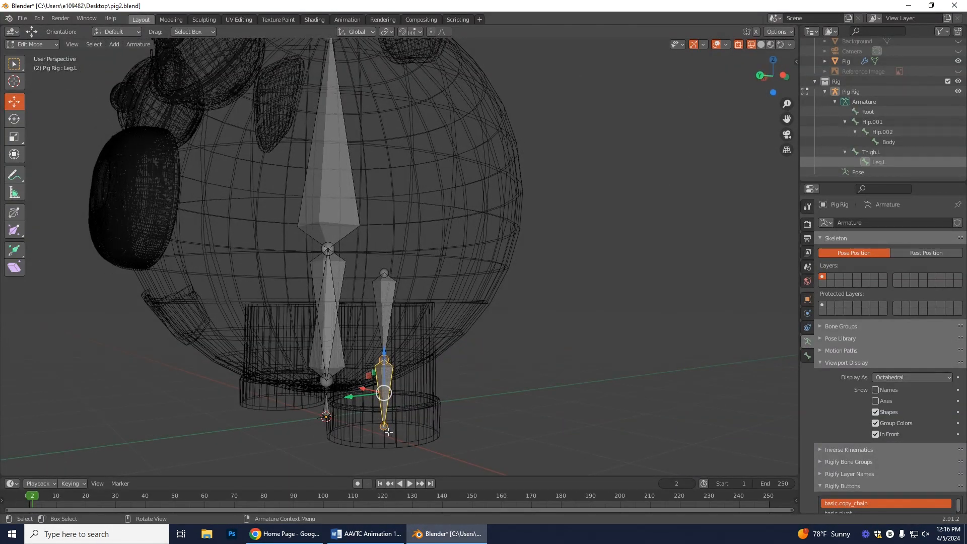
{"action": "left_click", "coordinate": [384, 426]}
{"action": "scroll", "coordinate": [403, 438], "scroll_direction": "up", "scroll_amount": 4}
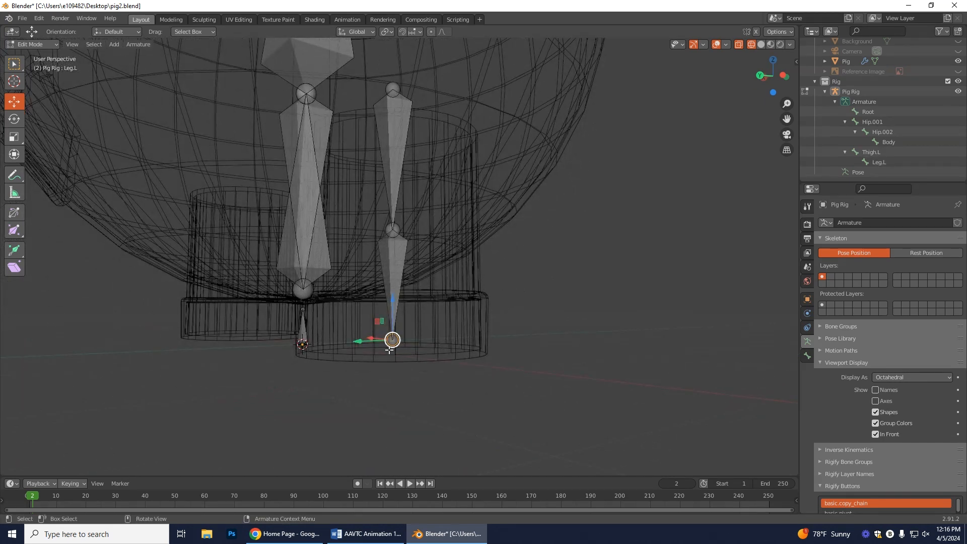
{"action": "key", "text": "e"}
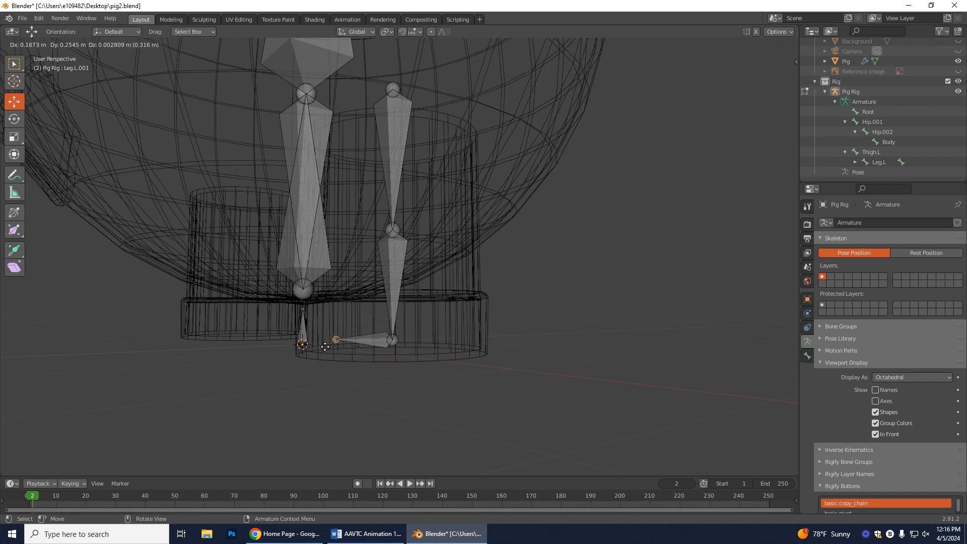
{"action": "key", "text": "y"}
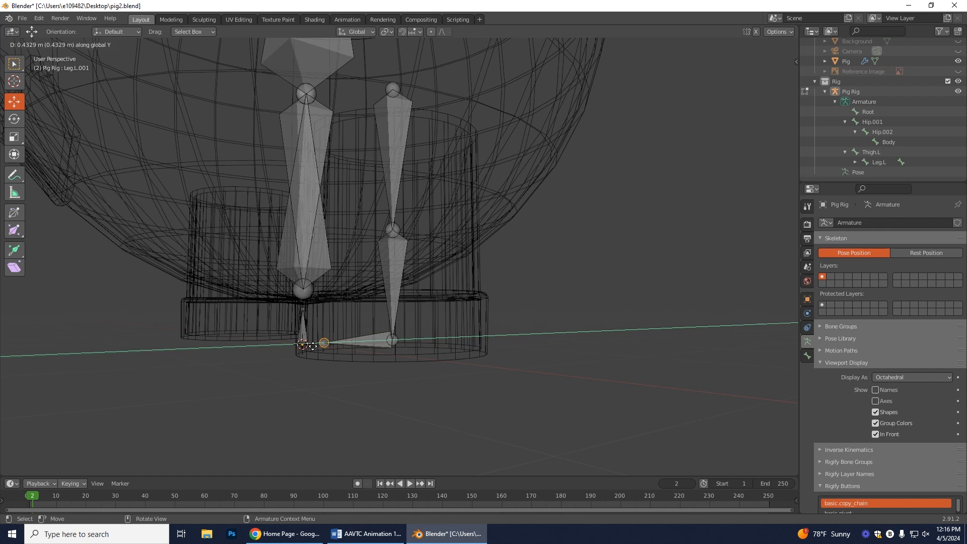
{"action": "left_click", "coordinate": [313, 346]}
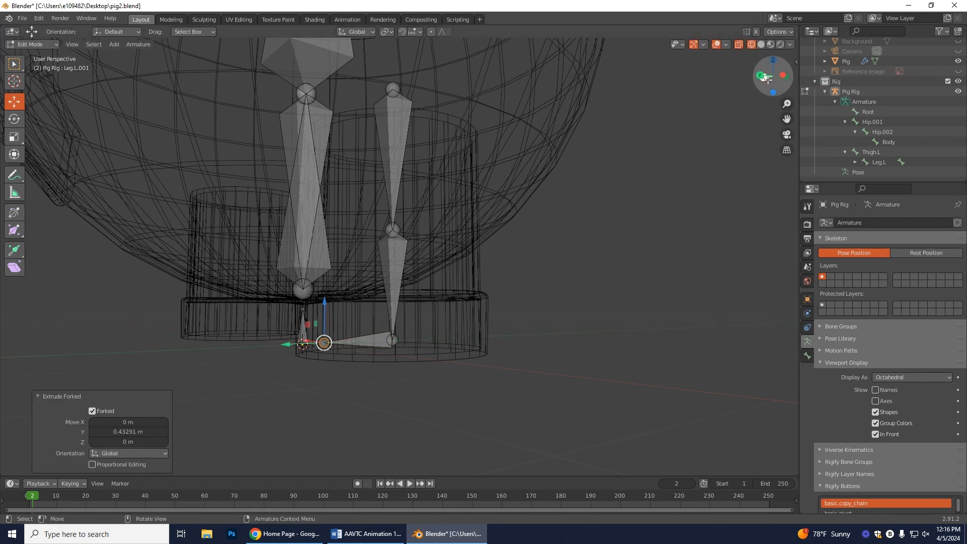
{"action": "middle_click_drag", "start_coordinate": [535, 397], "coordinate": [490, 401]}
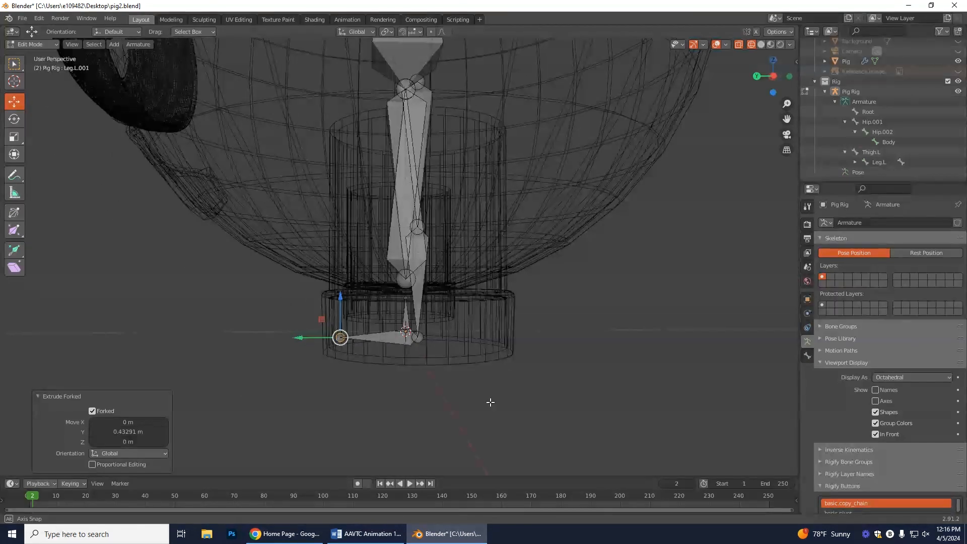
{"action": "left_click", "coordinate": [775, 74]}
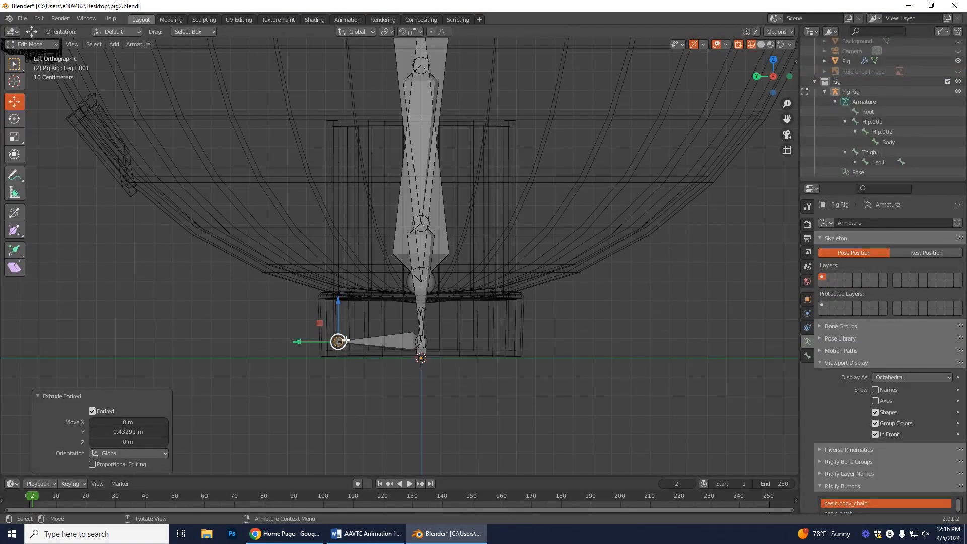
{"action": "left_click_drag", "start_coordinate": [308, 342], "coordinate": [303, 342]}
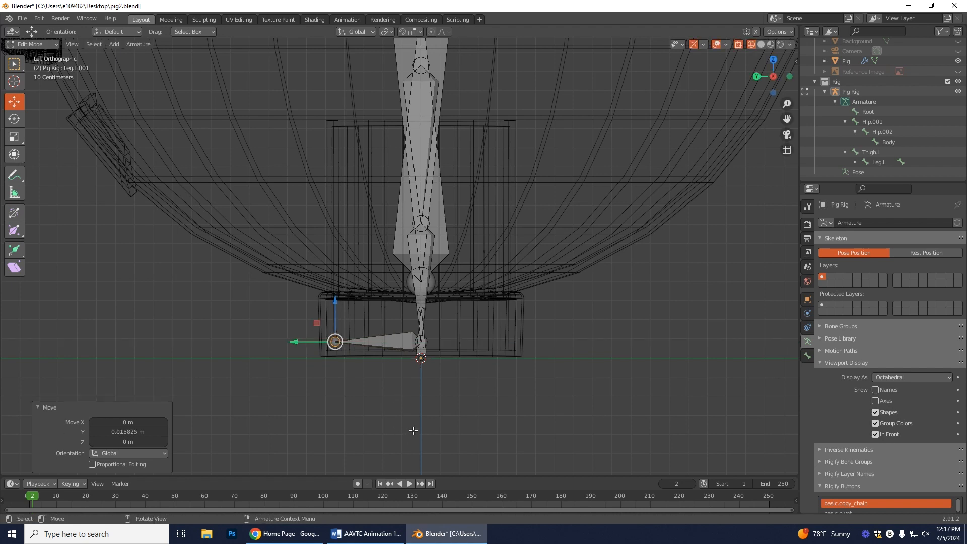
Select the new front-pointing foot bone and rename it as Foot.L.
{"action": "left_click", "coordinate": [391, 341]}
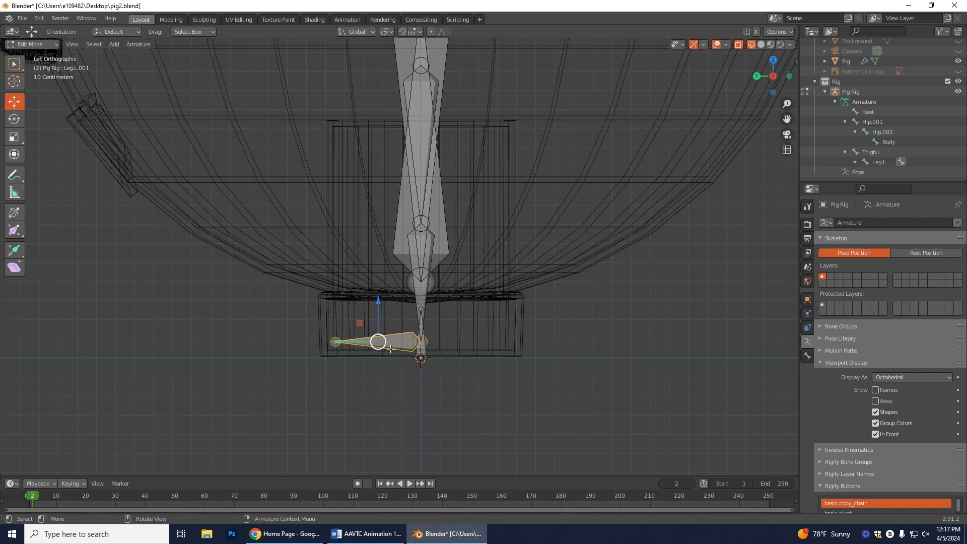
{"action": "key", "text": "F2"}
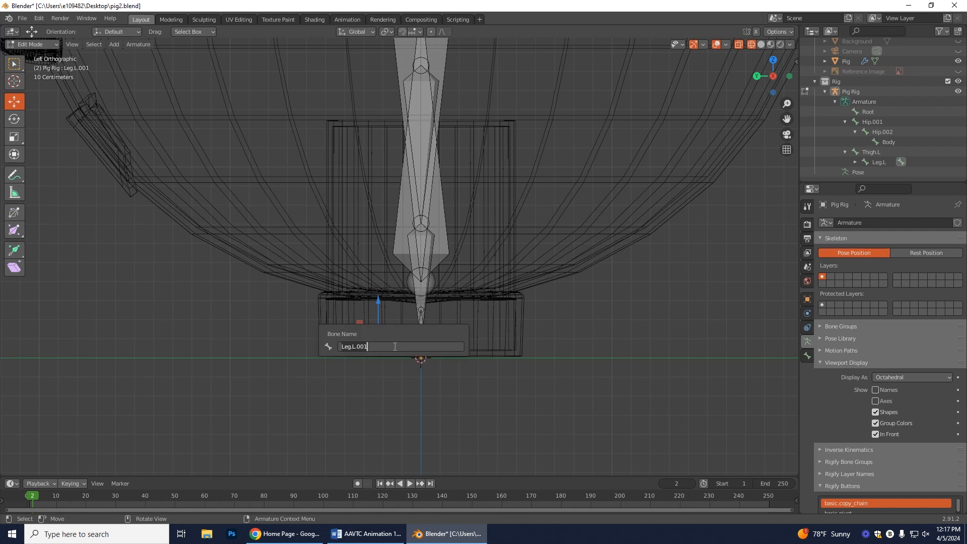
{"action": "type", "text": "Foot.L"}
{"action": "key", "text": "Return"}
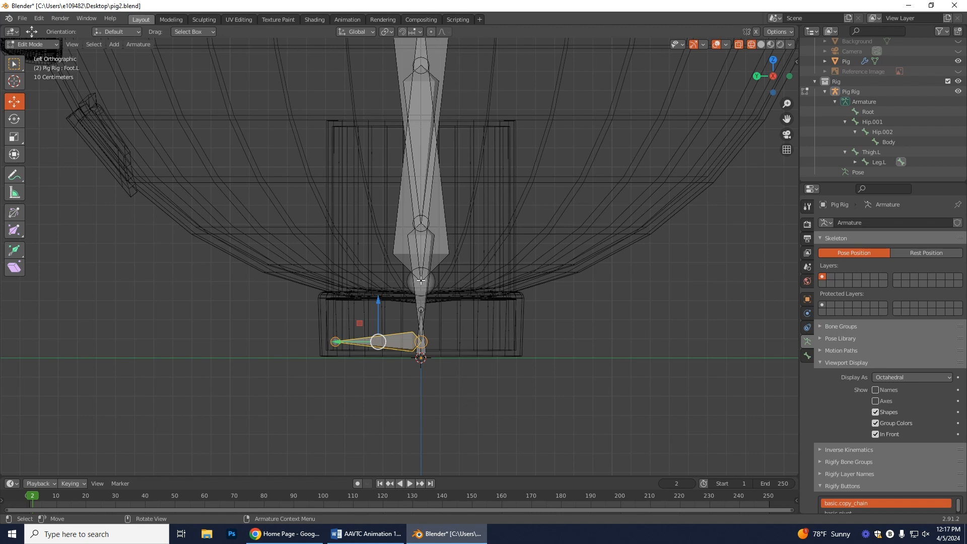
Extrude a second bone from Leg.L's lower joint about 0.48 m along negative Y and pull its tip back about 0.01 m.
{"action": "middle_click_drag", "start_coordinate": [546, 430], "coordinate": [532, 167]}
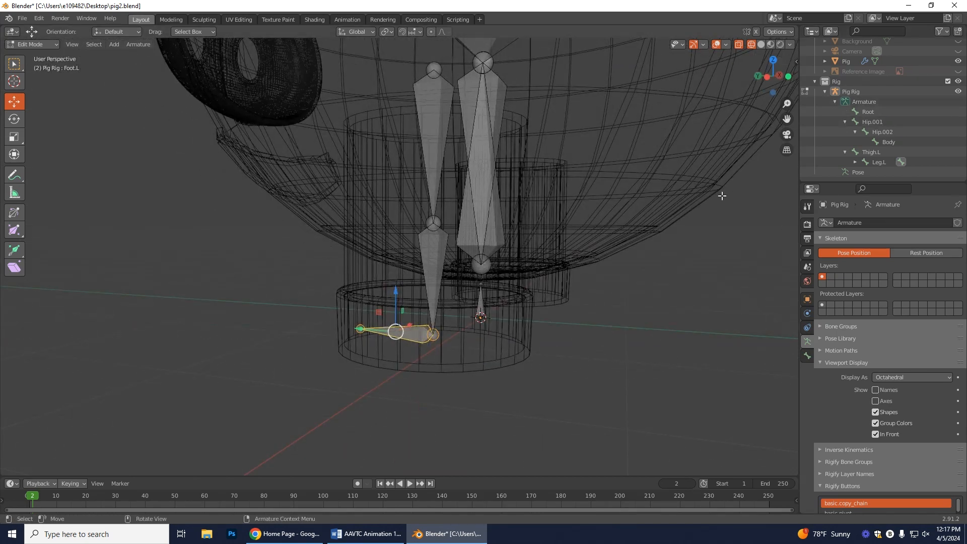
{"action": "mouse_move", "coordinate": [487, 414]}
{"action": "middle_mouse_down"}
{"action": "mouse_move", "coordinate": [630, 418]}
{"action": "mouse_move", "coordinate": [474, 419]}
{"action": "mouse_move", "coordinate": [477, 400]}
{"action": "middle_mouse_up"}
{"action": "left_click", "coordinate": [417, 330]}
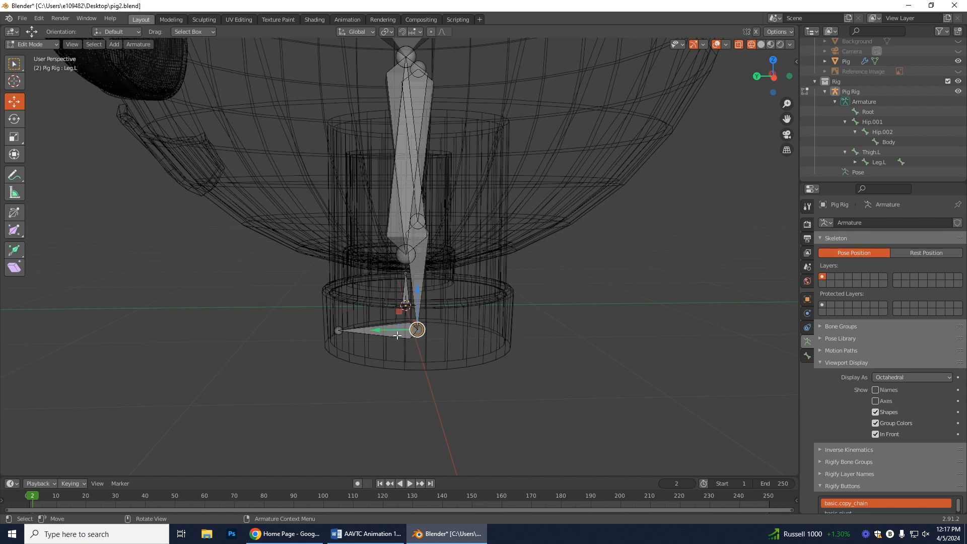
{"action": "key", "text": "e"}
{"action": "key", "text": "y"}
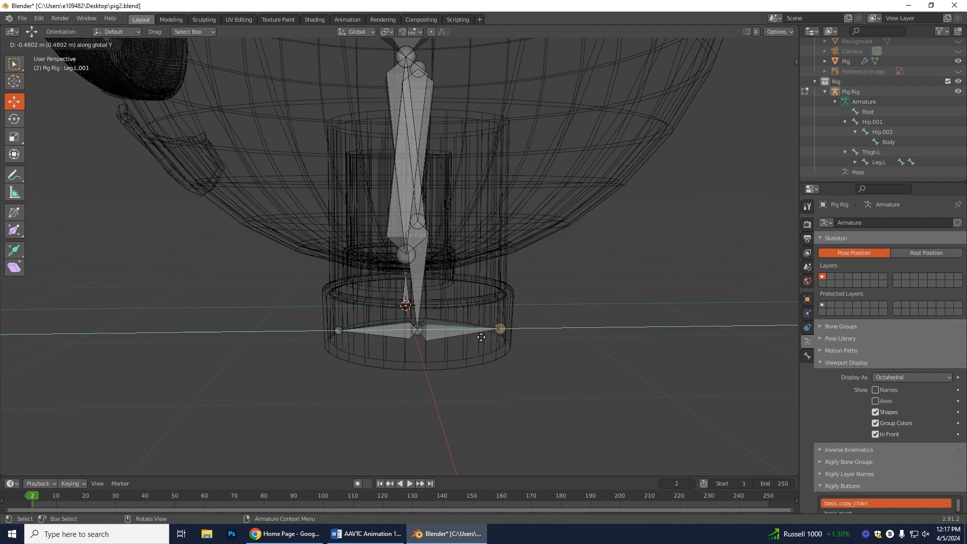
{"action": "left_click", "coordinate": [481, 337]}
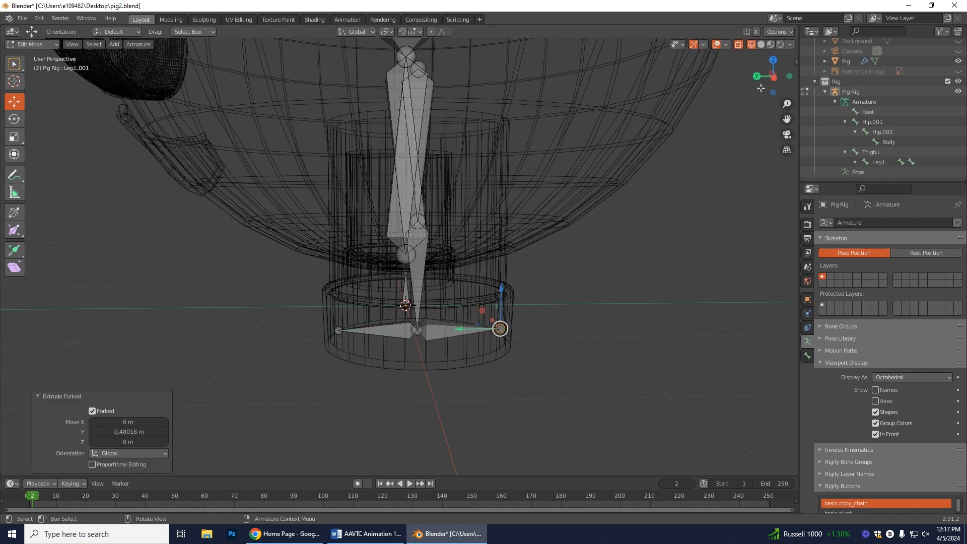
{"action": "left_click", "coordinate": [774, 79]}
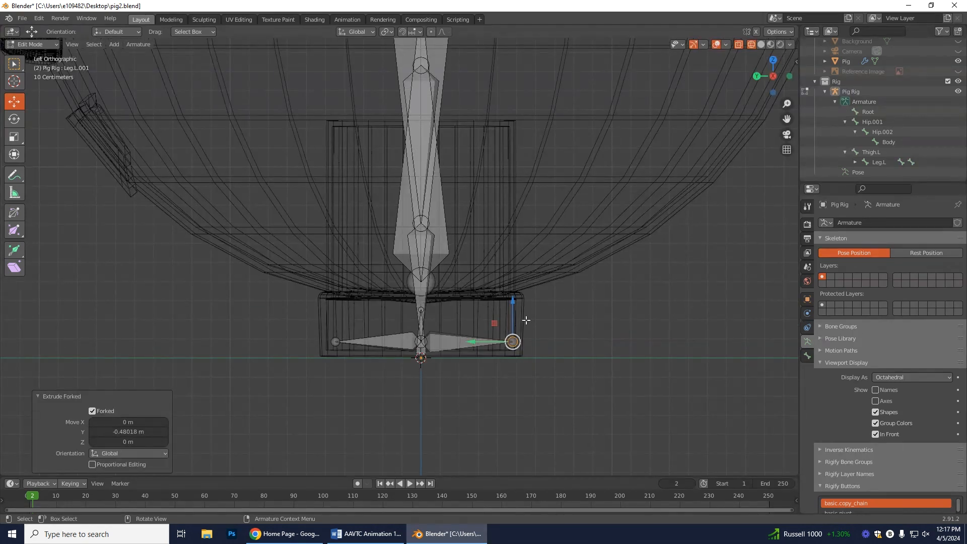
{"action": "left_click_drag", "start_coordinate": [495, 341], "coordinate": [504, 343]}
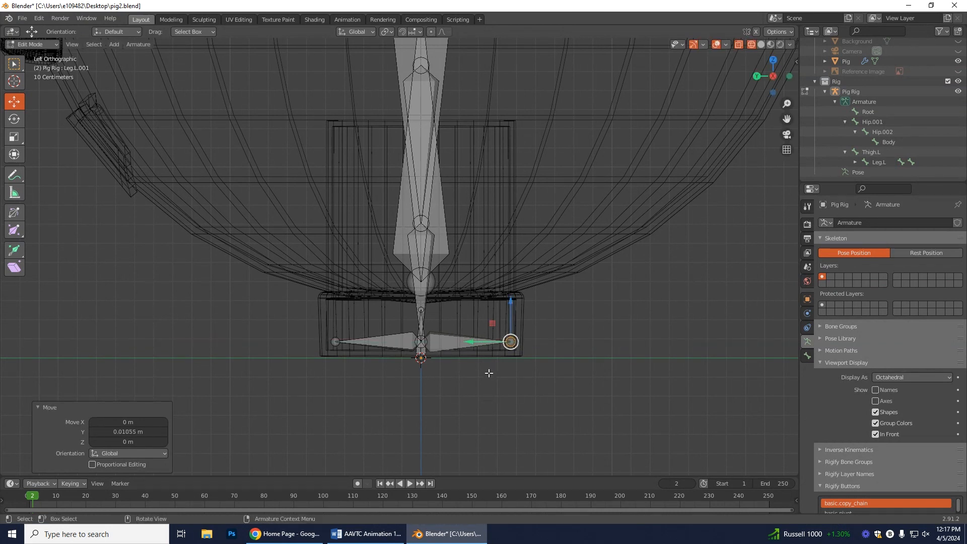
Rename the rear-pointing foot bone as Foot.Ctrl.L and expand Leg.L in the hierarchy.
{"action": "left_click", "coordinate": [450, 342]}
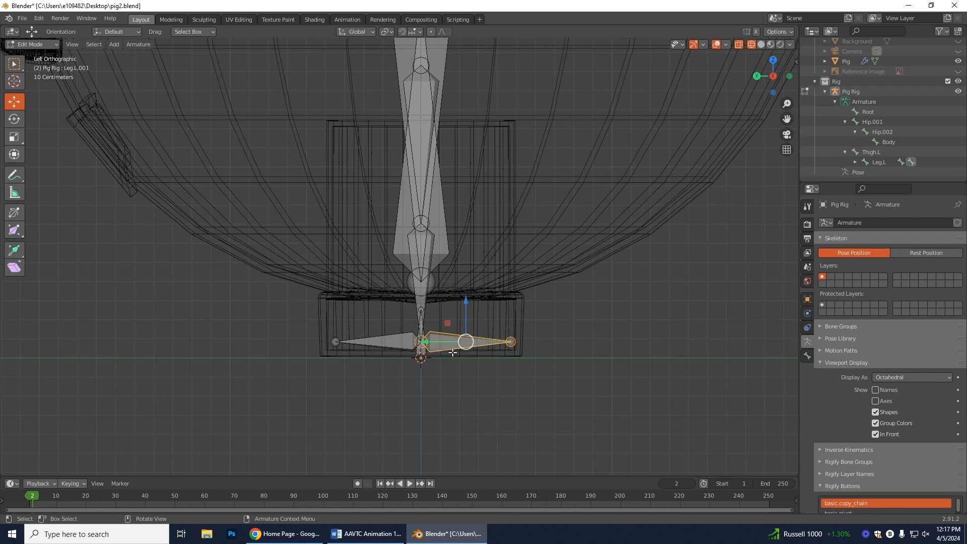
{"action": "key", "text": "F2"}
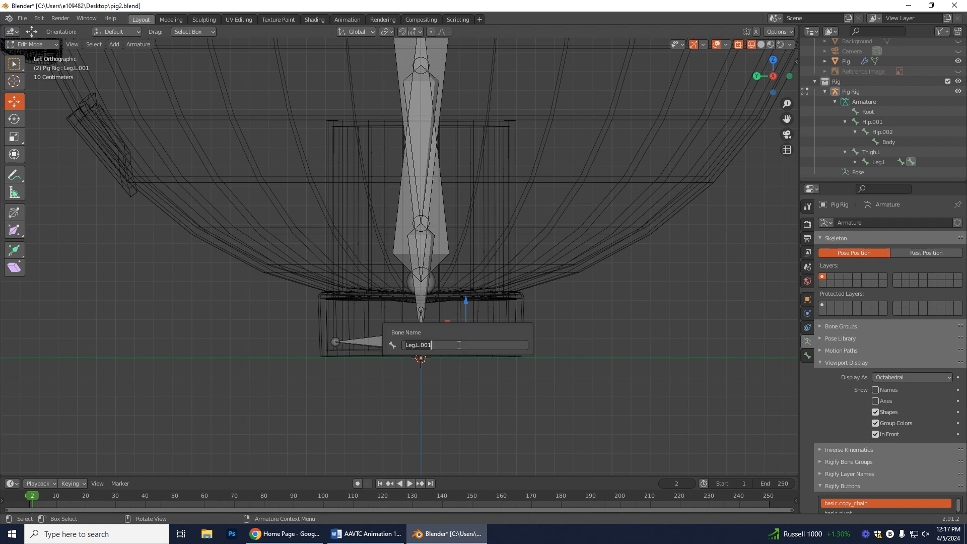
{"action": "type", "text": "Foot.Ctrl.L"}
{"action": "key", "text": "Return"}
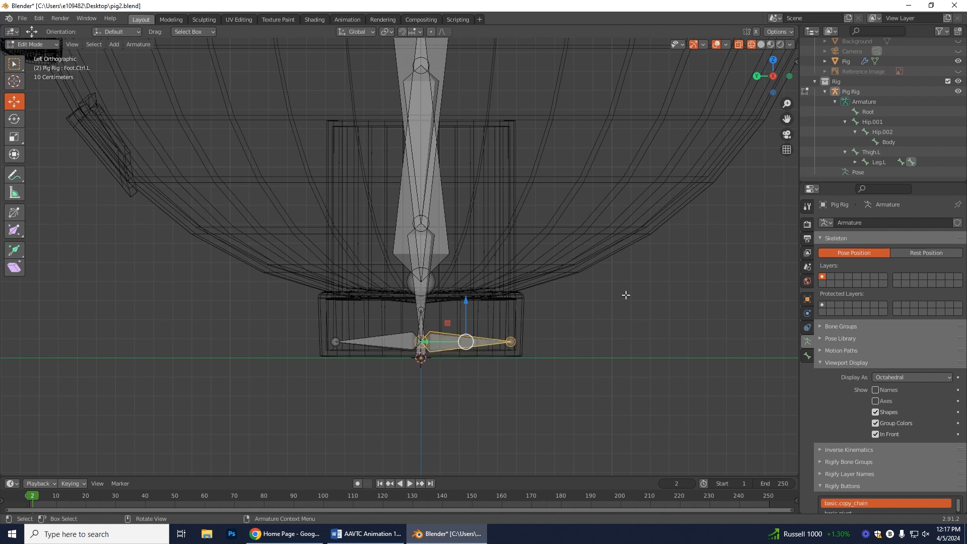
{"action": "left_click", "coordinate": [854, 162]}
{"action": "scroll", "coordinate": [877, 127], "scroll_direction": "down", "scroll_amount": 1}
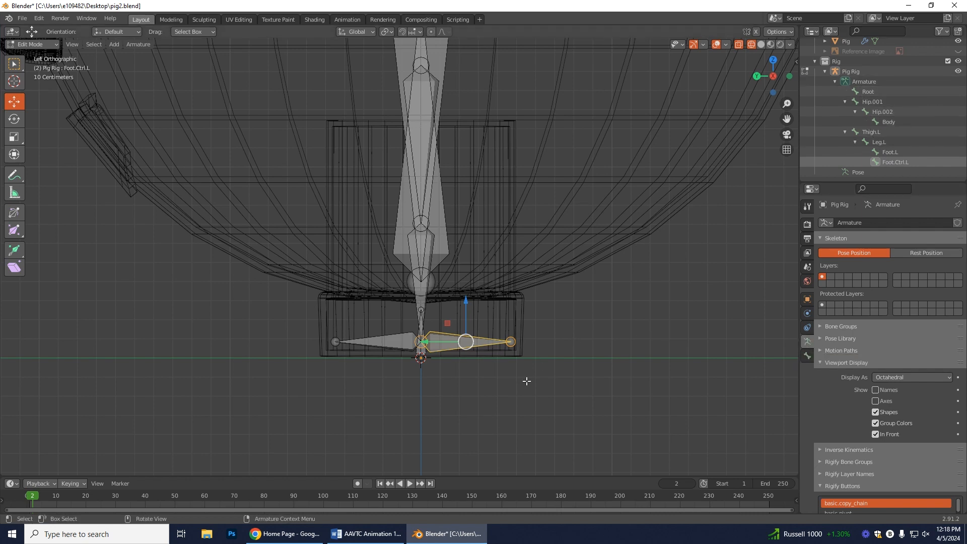
Duplicate Foot.L and place the copy about 0.2 m along Y and 0.33 m up along Z.
{"action": "left_click", "coordinate": [14, 64]}
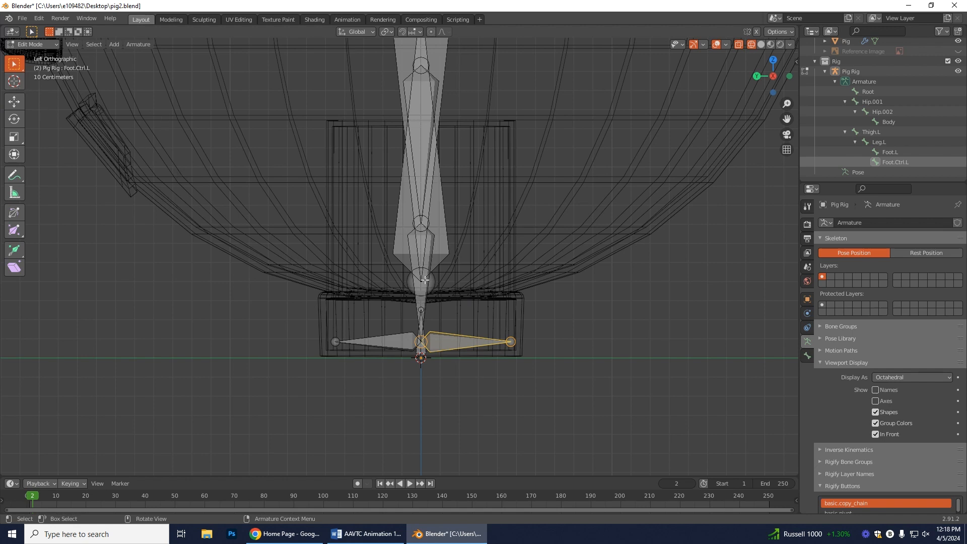
{"action": "left_click", "coordinate": [400, 342]}
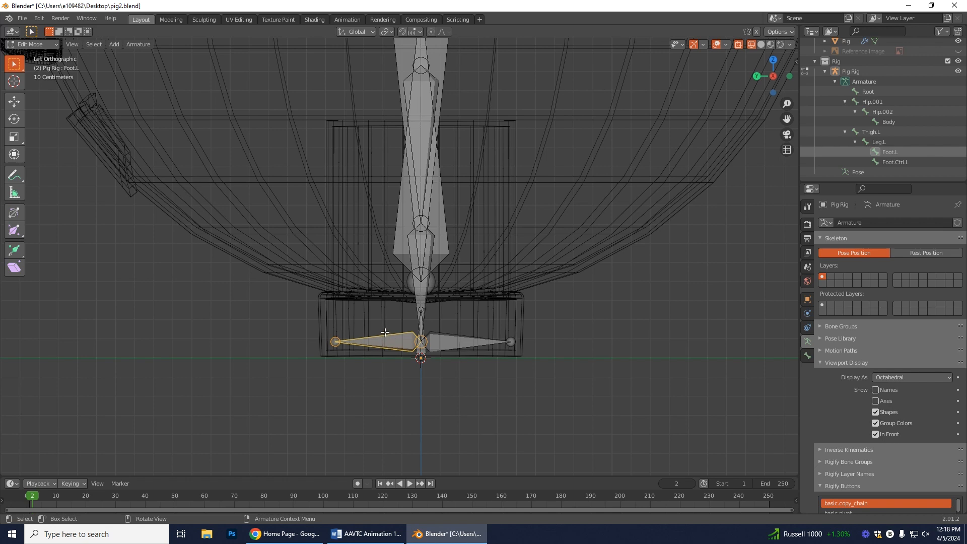
{"action": "key", "text": "shift+d"}
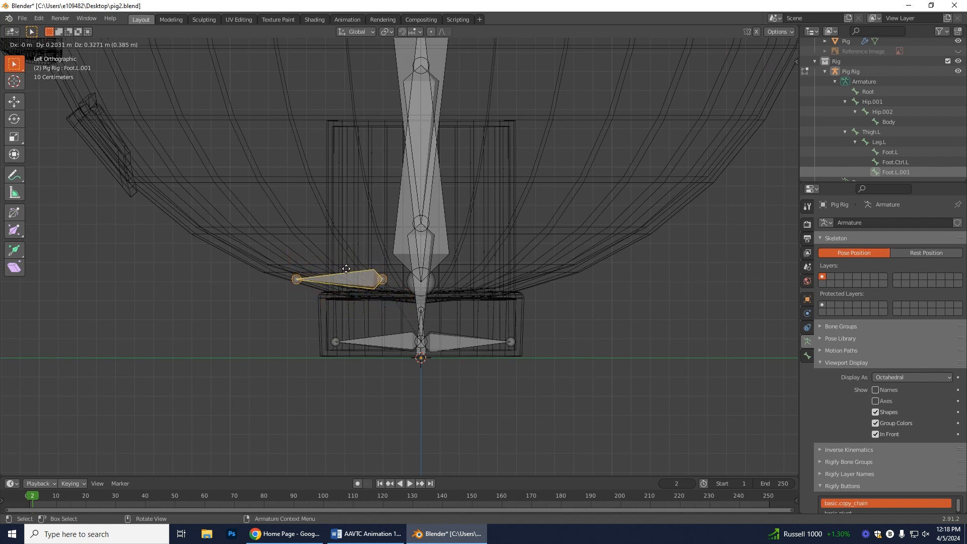
{"action": "left_click", "coordinate": [345, 268]}
Raise the copied foot bone about 0.3 m along Z to knee height and line it up with the leg bones along X.
{"action": "middle_click_drag", "start_coordinate": [592, 337], "coordinate": [633, 345]}
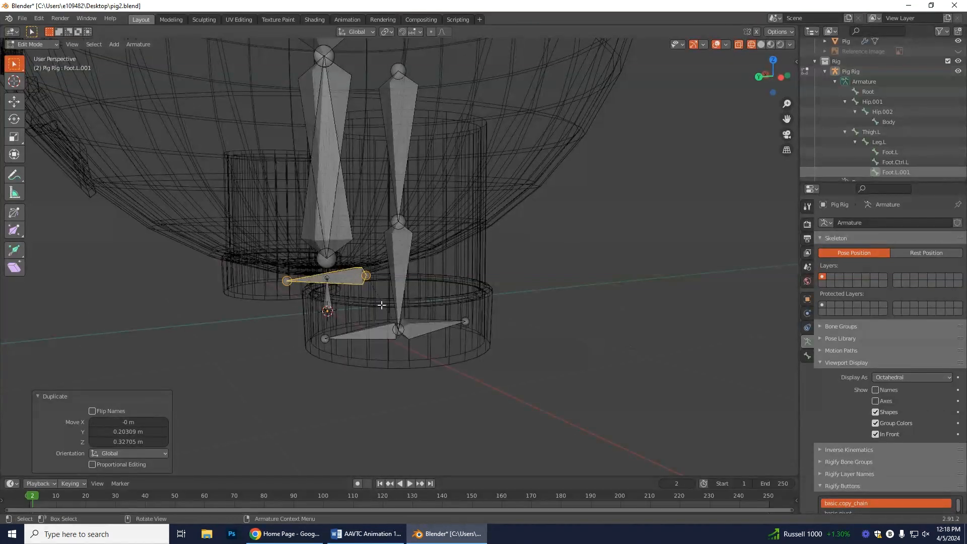
{"action": "left_click", "coordinate": [340, 276]}
{"action": "left_click", "coordinate": [14, 101]}
{"action": "left_click_drag", "start_coordinate": [327, 269], "coordinate": [333, 217]}
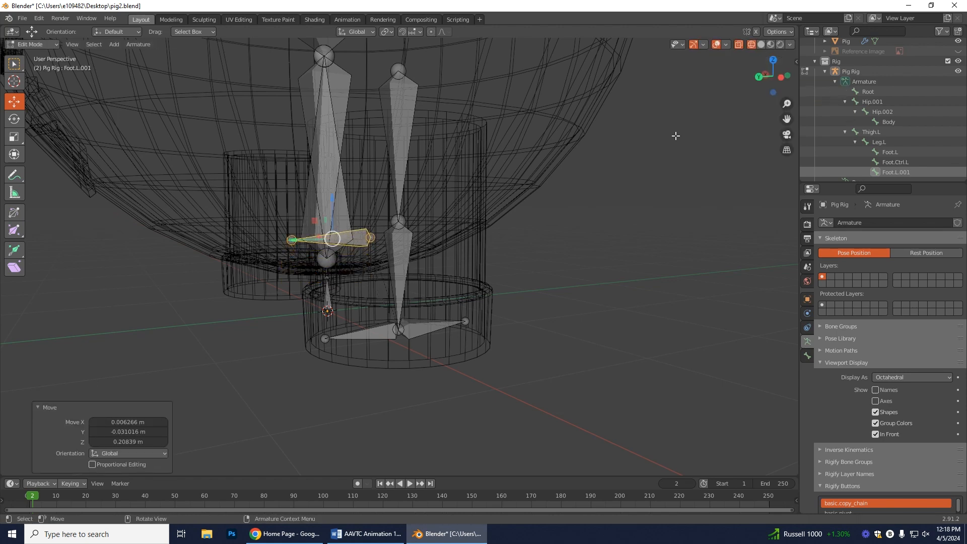
{"action": "middle_click_drag", "start_coordinate": [597, 259], "coordinate": [558, 262]}
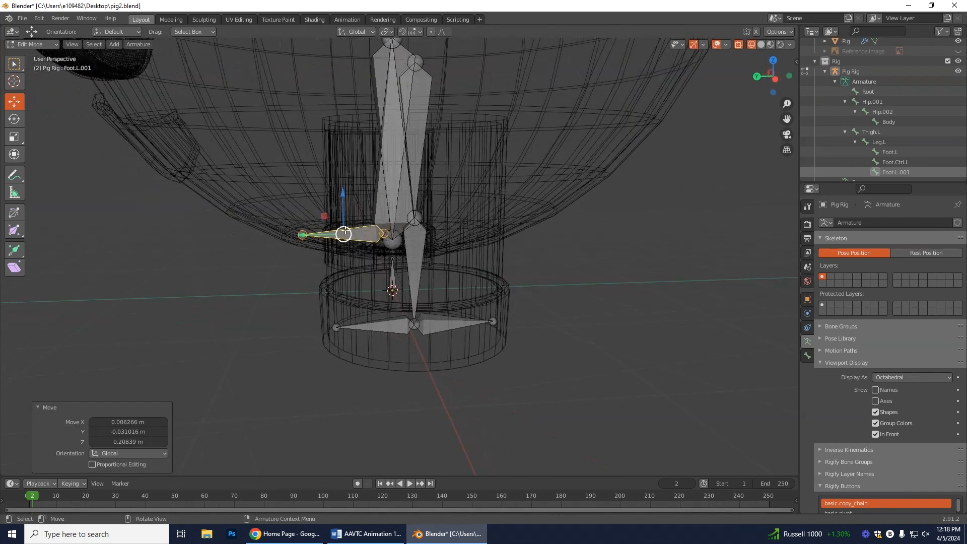
{"action": "left_click_drag", "start_coordinate": [341, 217], "coordinate": [340, 202]}
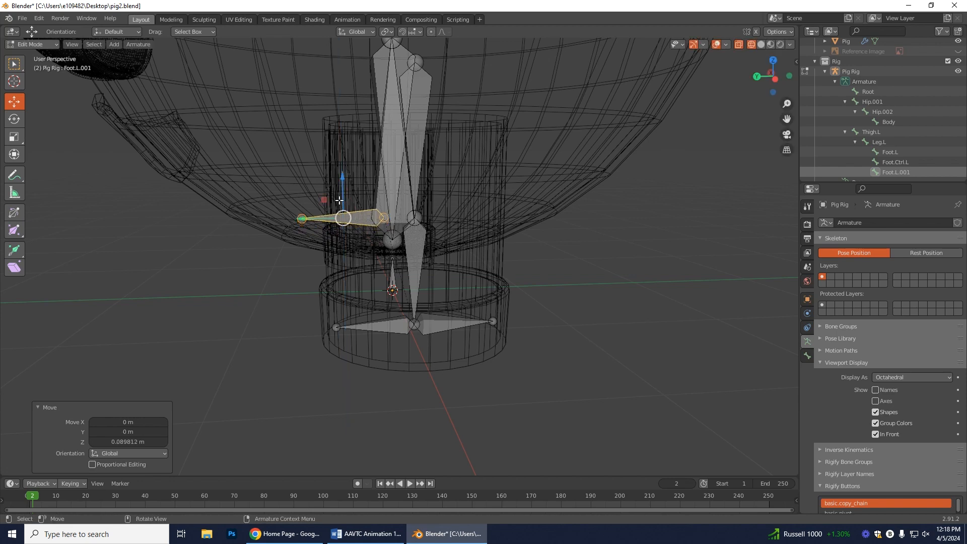
{"action": "left_click", "coordinate": [756, 77]}
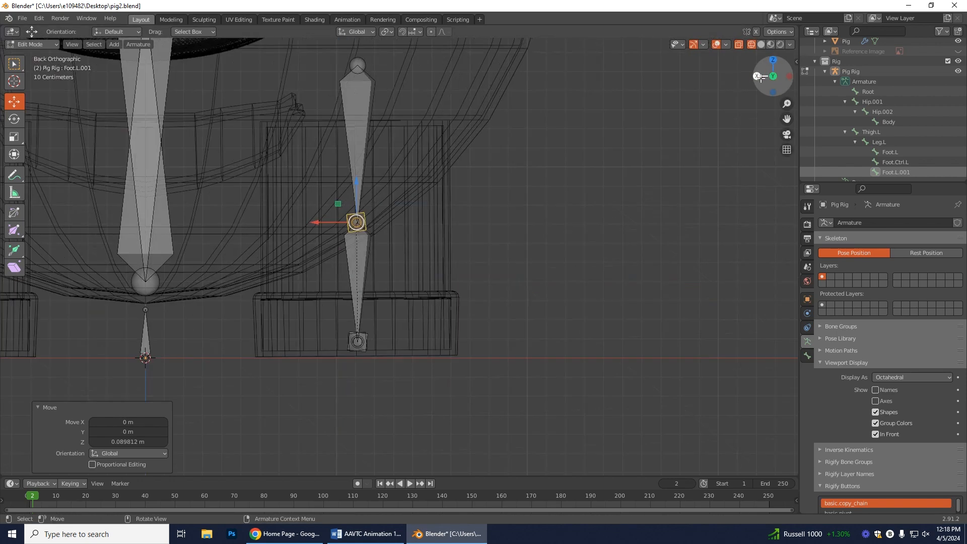
{"action": "scroll", "coordinate": [417, 244], "scroll_direction": "up", "scroll_amount": 3}
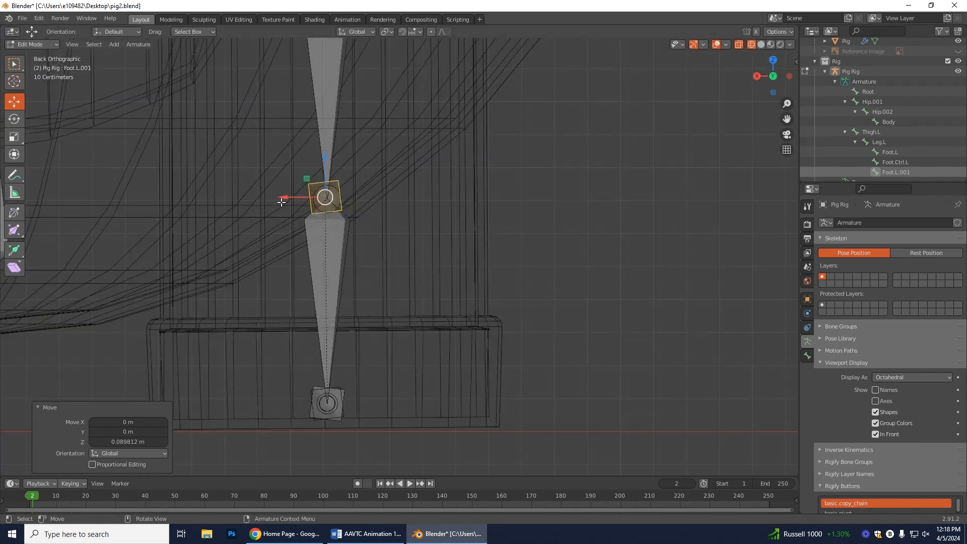
{"action": "mouse_move", "coordinate": [288, 199]}
{"action": "left_mouse_down"}
{"action": "mouse_move", "coordinate": [246, 203]}
{"action": "mouse_move", "coordinate": [292, 205]}
{"action": "left_mouse_up"}
Move the copied bone a total of about 0.25 m forward along Y, in front of the knee joint.
{"action": "middle_click_drag", "start_coordinate": [668, 327], "coordinate": [560, 362]}
{"action": "left_click_drag", "start_coordinate": [260, 189], "coordinate": [228, 193]}
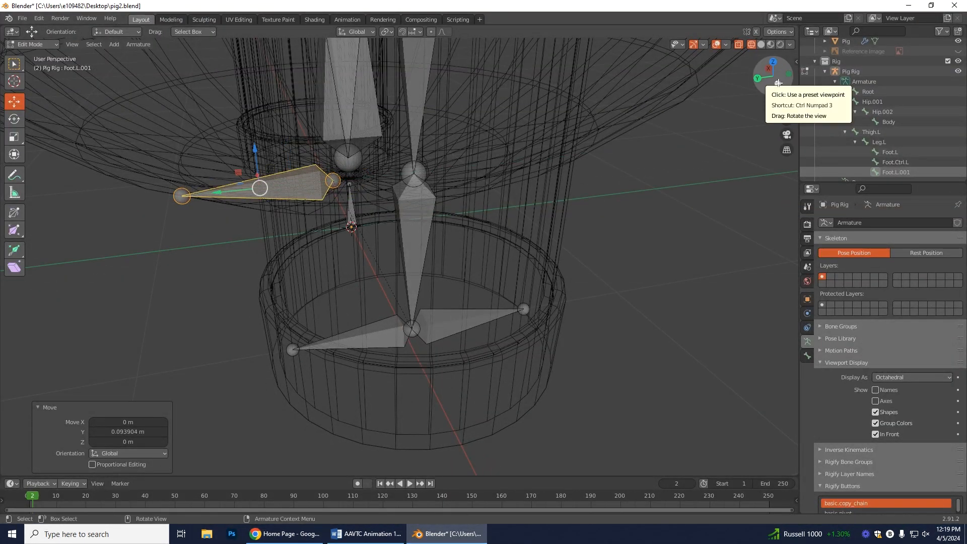
{"action": "left_click", "coordinate": [775, 84]}
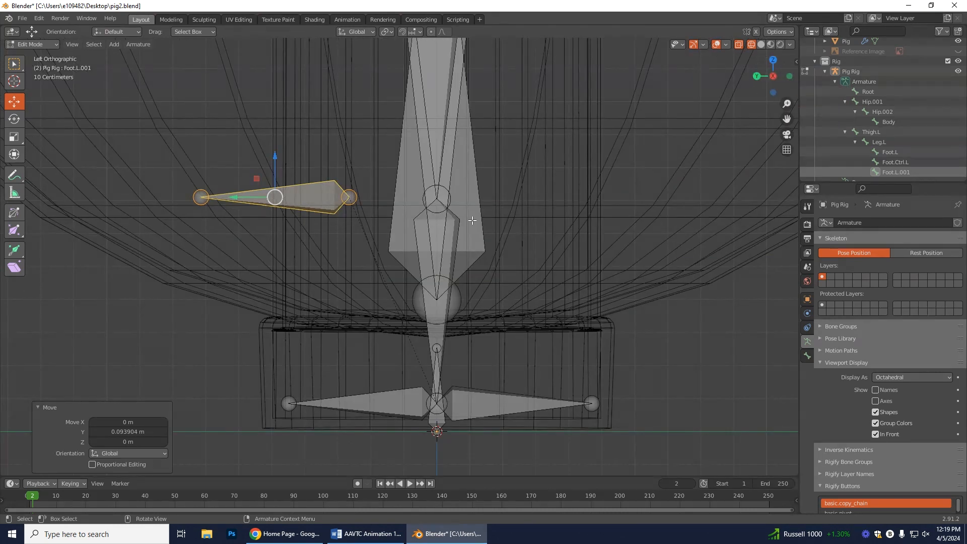
{"action": "scroll", "coordinate": [381, 261], "scroll_direction": "down", "scroll_amount": 2}
{"action": "left_click_drag", "start_coordinate": [285, 214], "coordinate": [232, 216]}
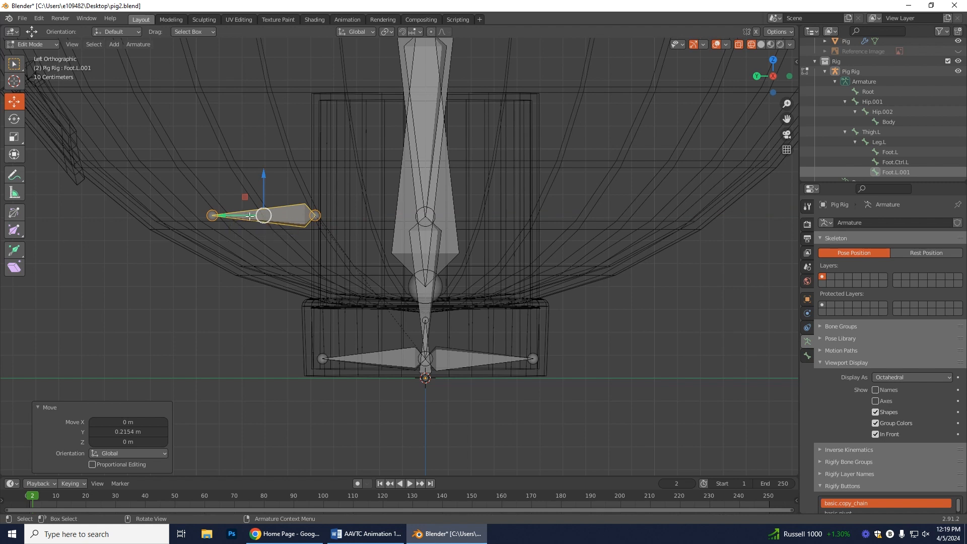
{"action": "left_click_drag", "start_coordinate": [238, 217], "coordinate": [250, 216]}
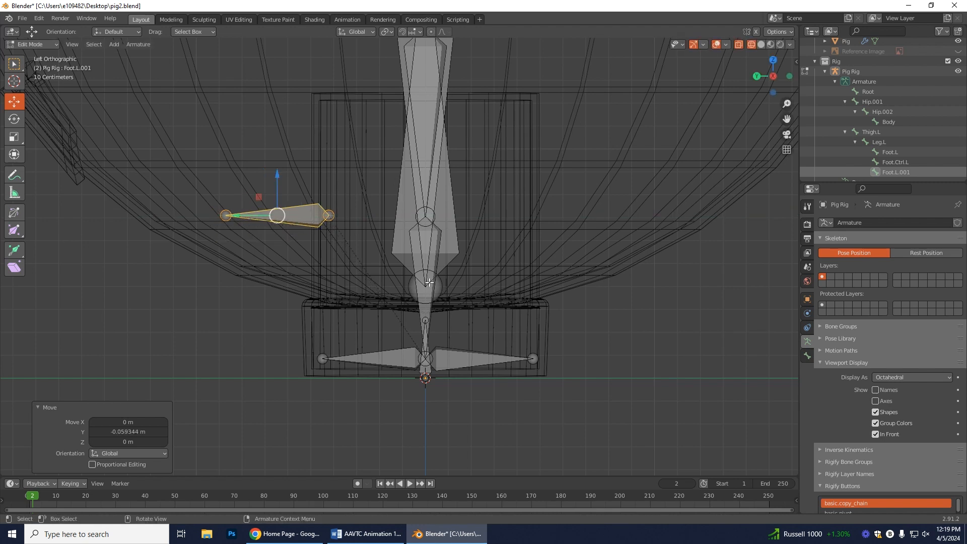
{"action": "scroll", "coordinate": [428, 282], "scroll_direction": "down", "scroll_amount": 3}
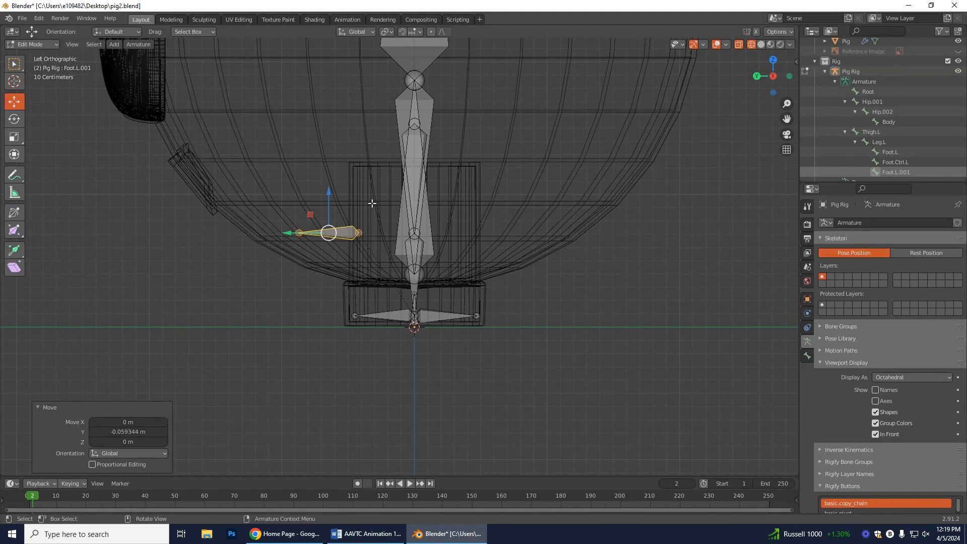
Move the knee joint between Thigh.L and Leg.L about 0.06 m forward along Y.
{"action": "middle_click_drag", "start_coordinate": [466, 390], "coordinate": [412, 258]}
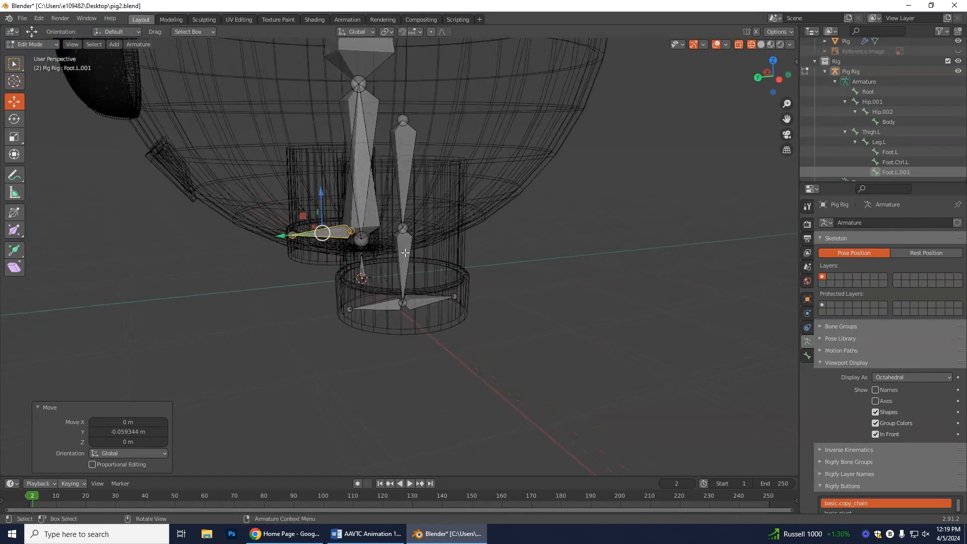
{"action": "left_click", "coordinate": [403, 227]}
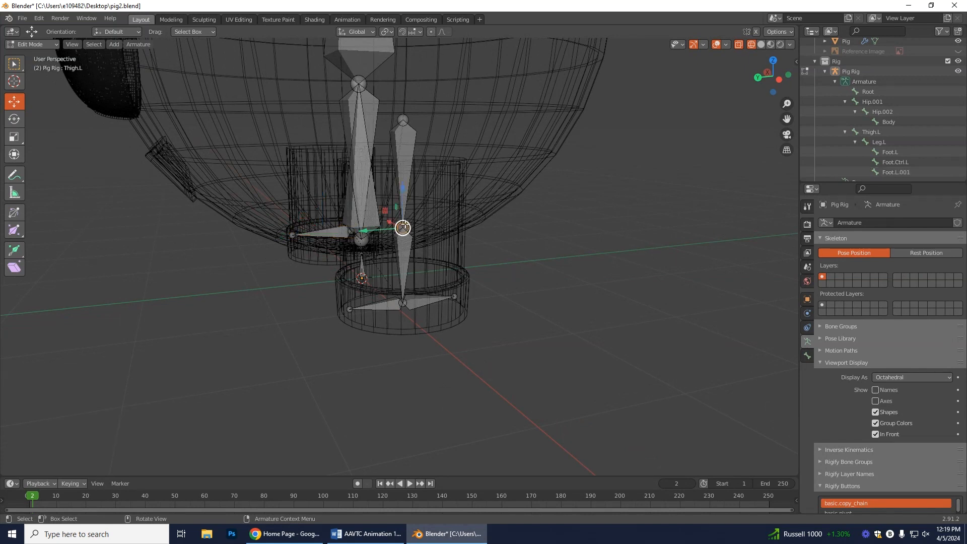
{"action": "left_click", "coordinate": [779, 80]}
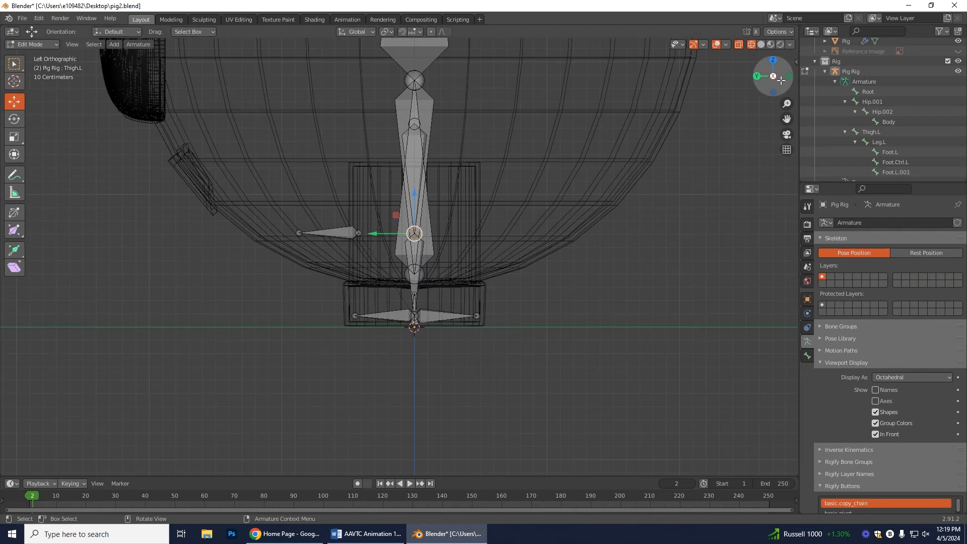
{"action": "left_click_drag", "start_coordinate": [383, 234], "coordinate": [376, 233]}
{"action": "scroll", "coordinate": [579, 430], "scroll_direction": "up", "scroll_amount": 4}
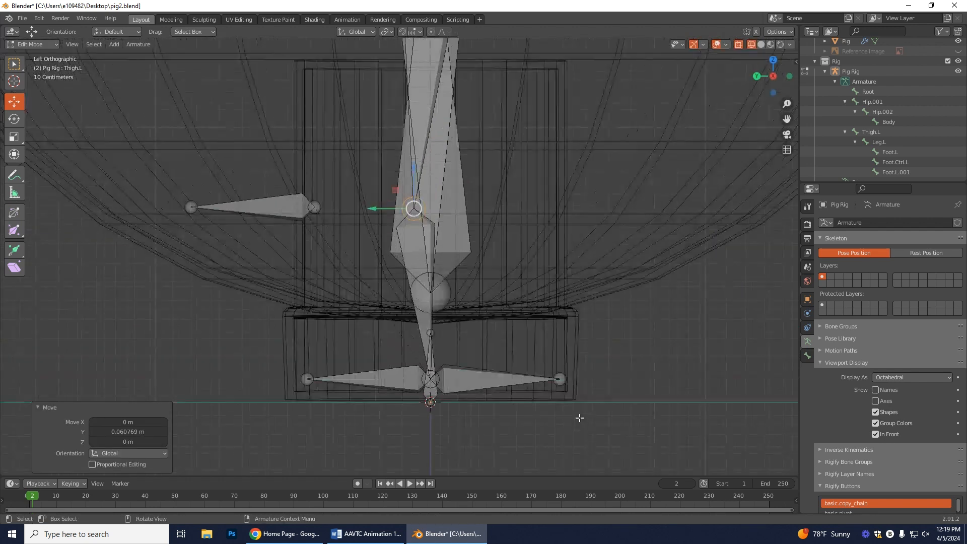
Add a new separate bone to the armature and select it, working in the back orthographic view.
{"action": "left_click", "coordinate": [757, 76]}
{"action": "left_click", "coordinate": [756, 77]}
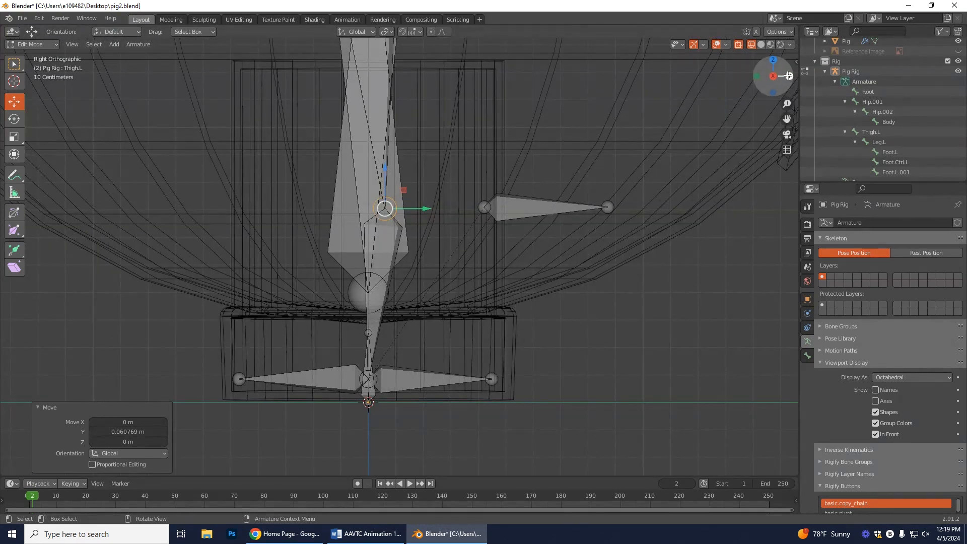
{"action": "left_click", "coordinate": [788, 76]}
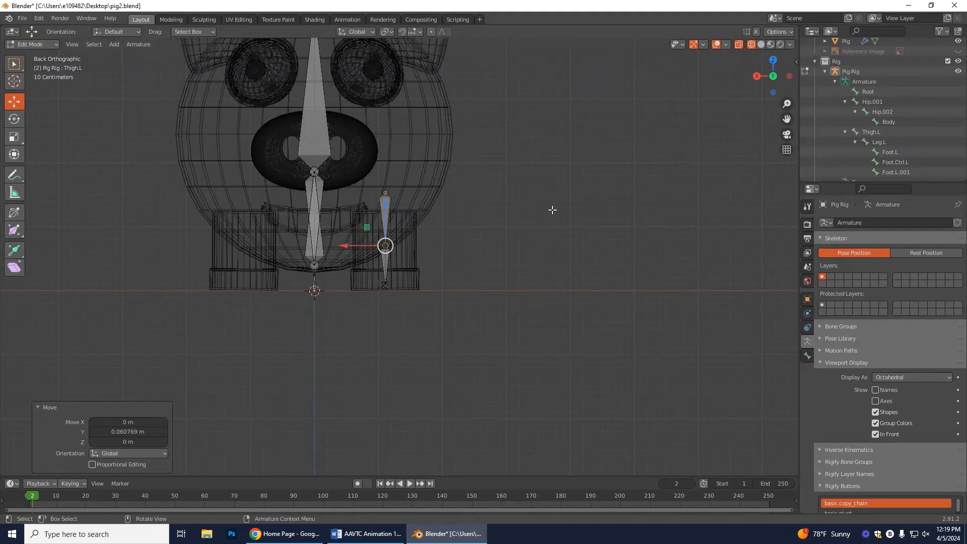
{"action": "key", "text": "shift"}
{"action": "middle_click_drag", "start_coordinate": [482, 126], "coordinate": [488, 315], "text": "shift"}
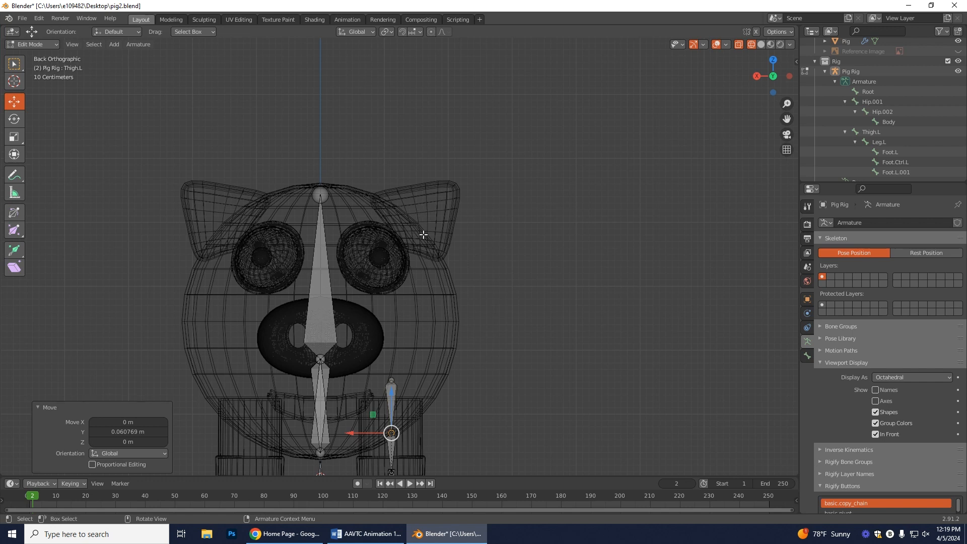
{"action": "left_click", "coordinate": [572, 299]}
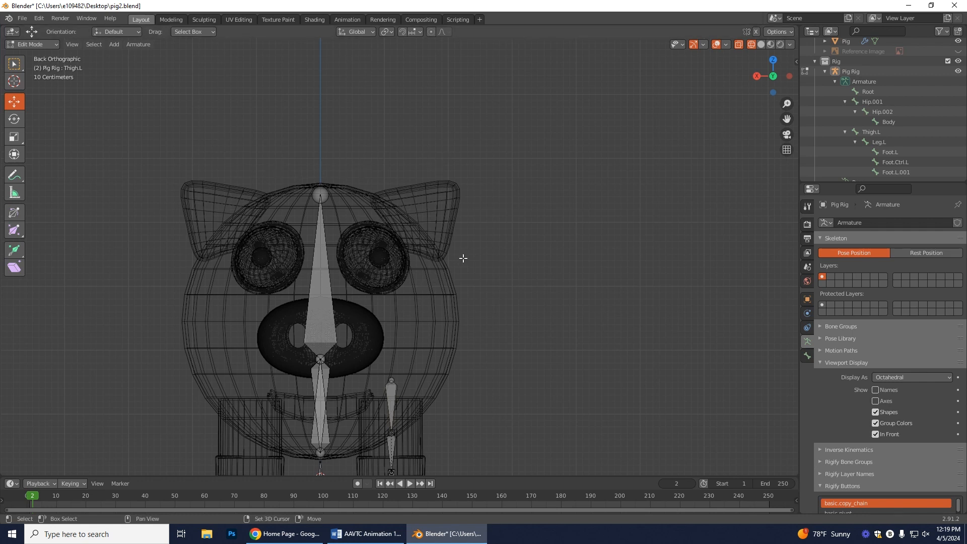
{"action": "key", "text": "shift+a"}
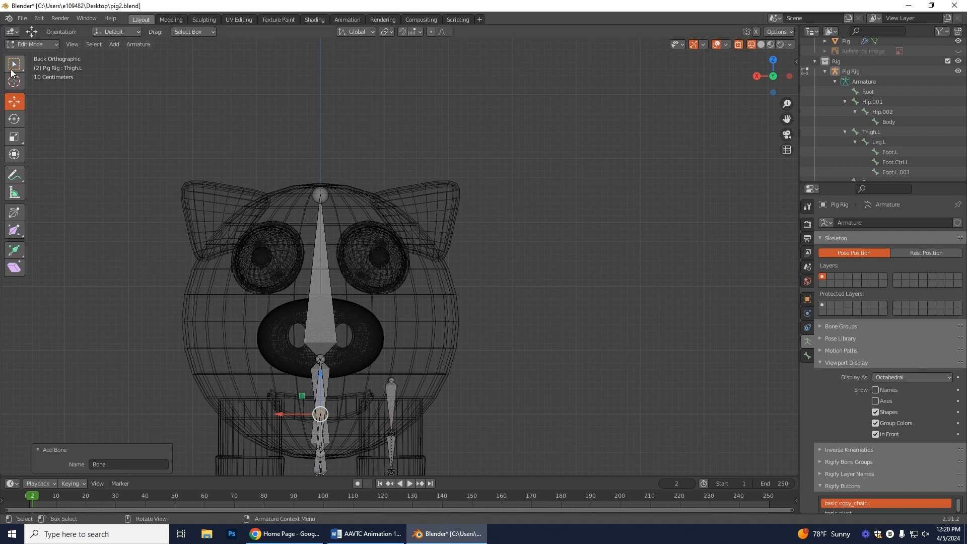
{"action": "scroll", "coordinate": [337, 428], "scroll_direction": "down", "scroll_amount": 1}
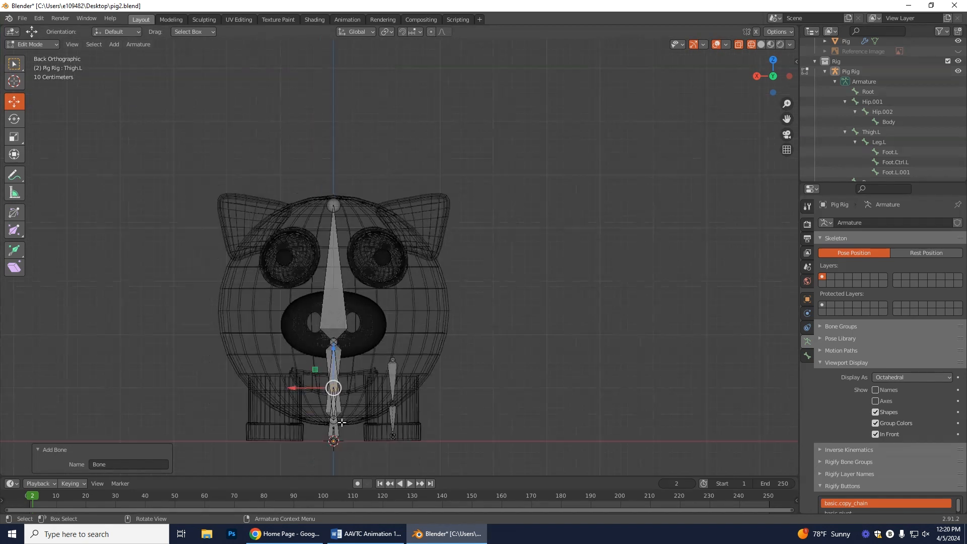
{"action": "left_click", "coordinate": [328, 410]}
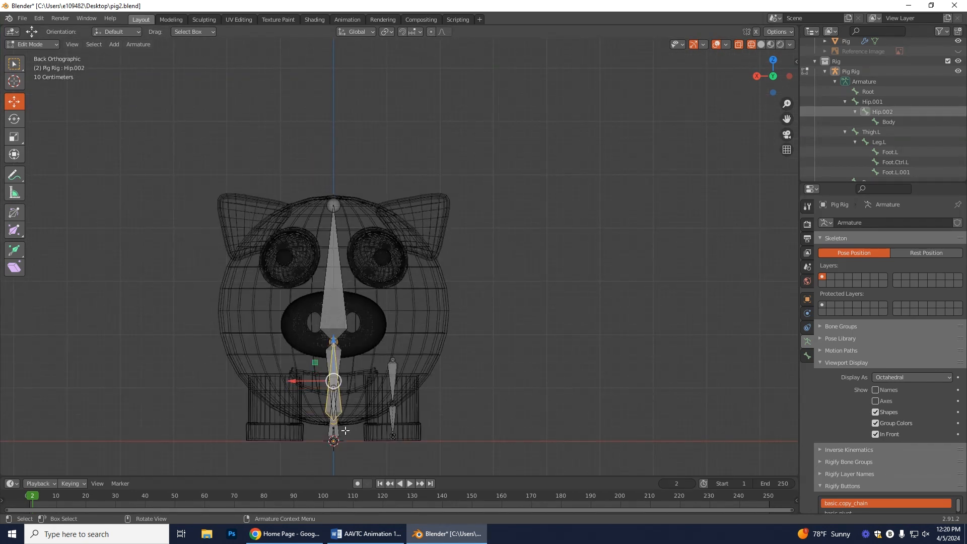
{"action": "scroll", "coordinate": [370, 418], "scroll_direction": "down", "scroll_amount": 1}
{"action": "key", "text": "shift+a"}
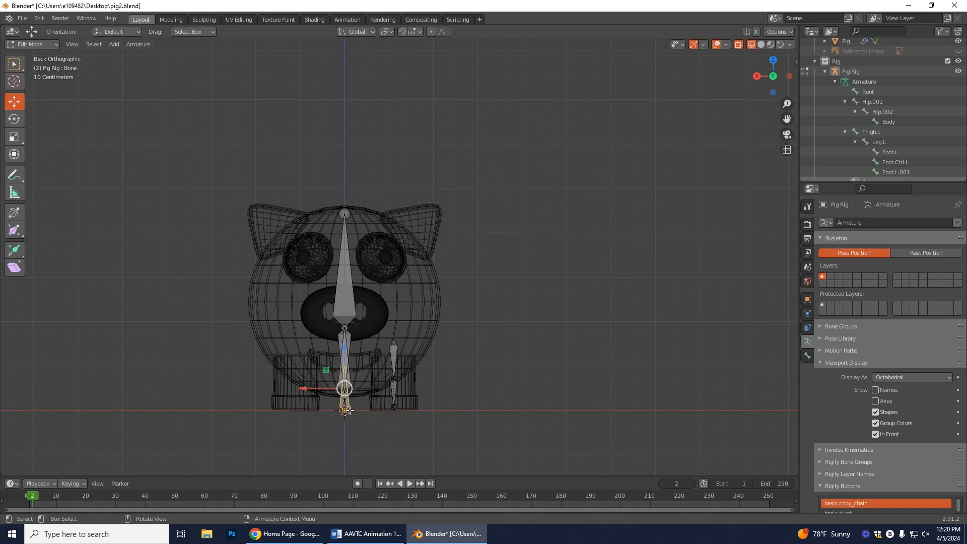
Raise the new bone to head height and move it a total of about 3.9 m along negative X, clear of the pig.
{"action": "left_click_drag", "start_coordinate": [344, 363], "coordinate": [401, 267]}
{"action": "scroll", "coordinate": [944, 147], "scroll_direction": "down", "scroll_amount": 1}
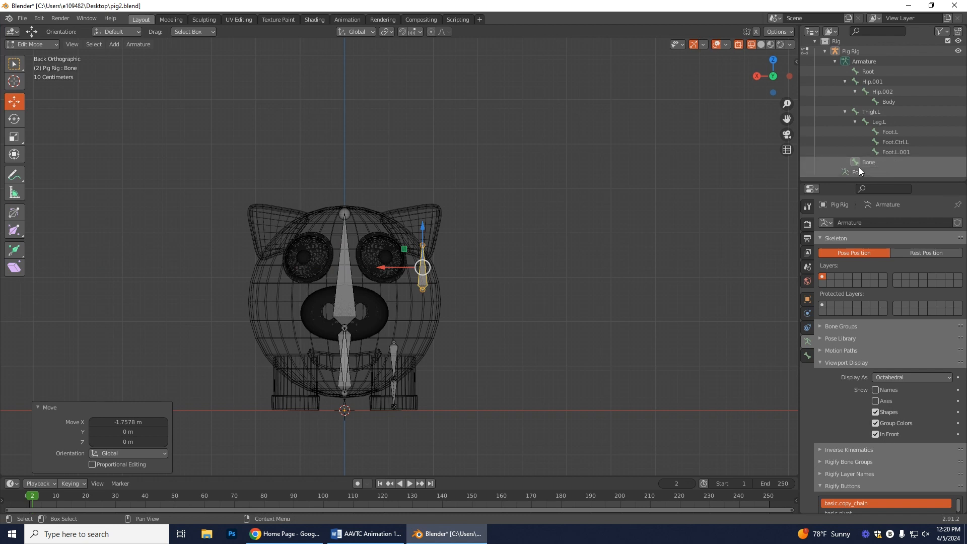
{"action": "left_click_drag", "start_coordinate": [390, 268], "coordinate": [375, 258]}
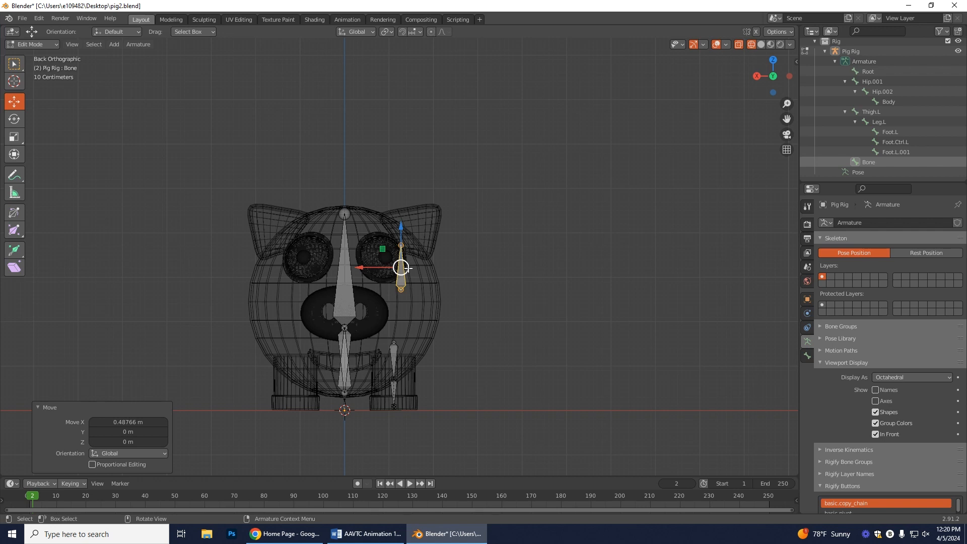
{"action": "left_click_drag", "start_coordinate": [368, 268], "coordinate": [487, 267]}
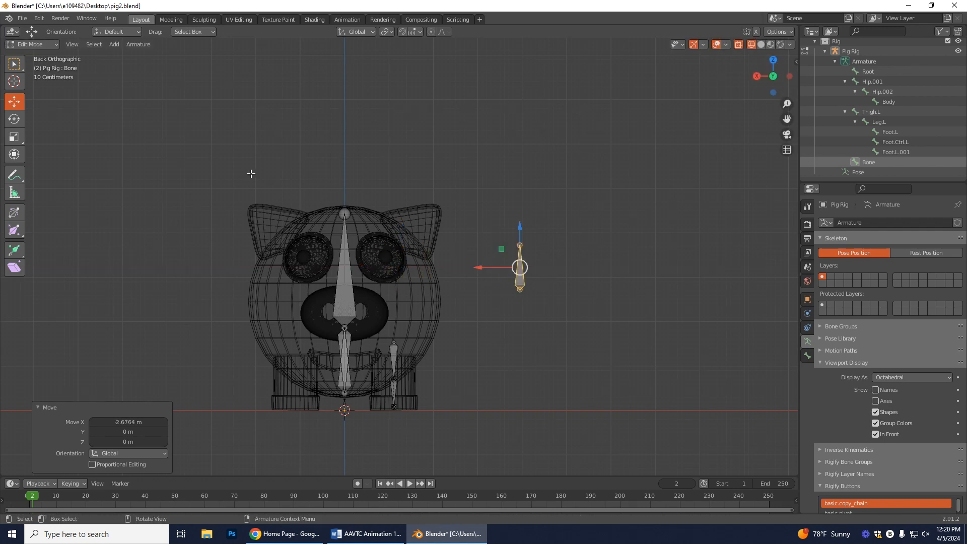
Try to extrude another bone upward from the tip of the Body bone.
{"action": "left_click", "coordinate": [347, 210]}
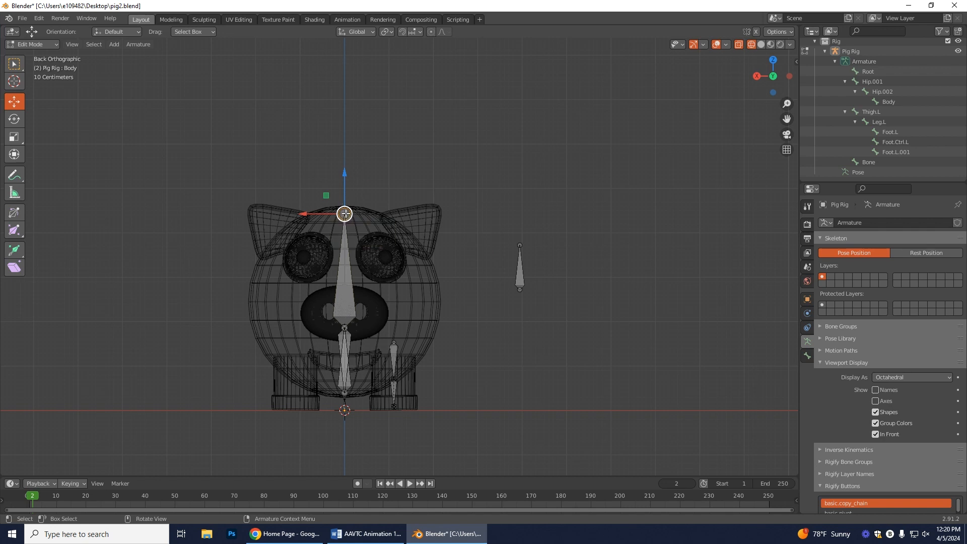
{"action": "key", "text": "e"}
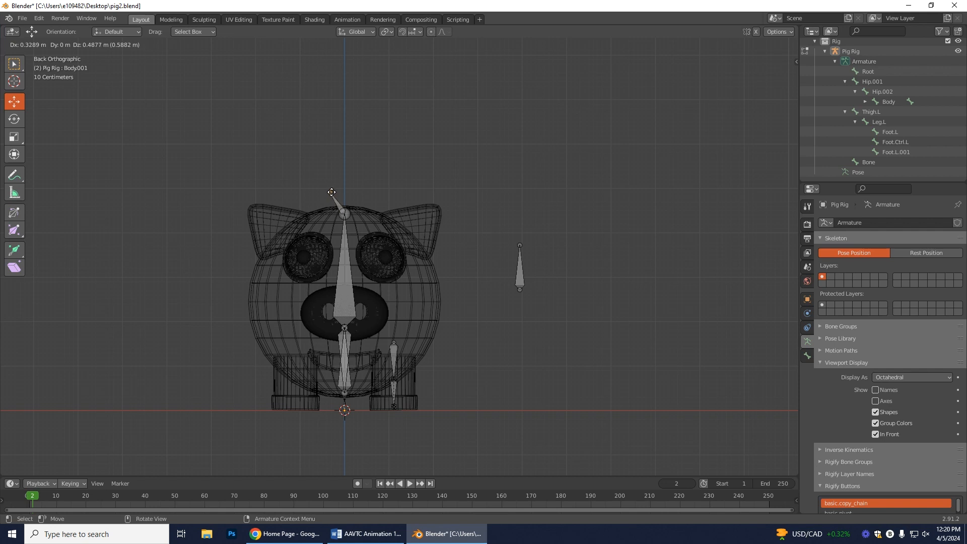
{"action": "left_click", "coordinate": [345, 180]}
{"action": "key", "text": "ctrl+z"}
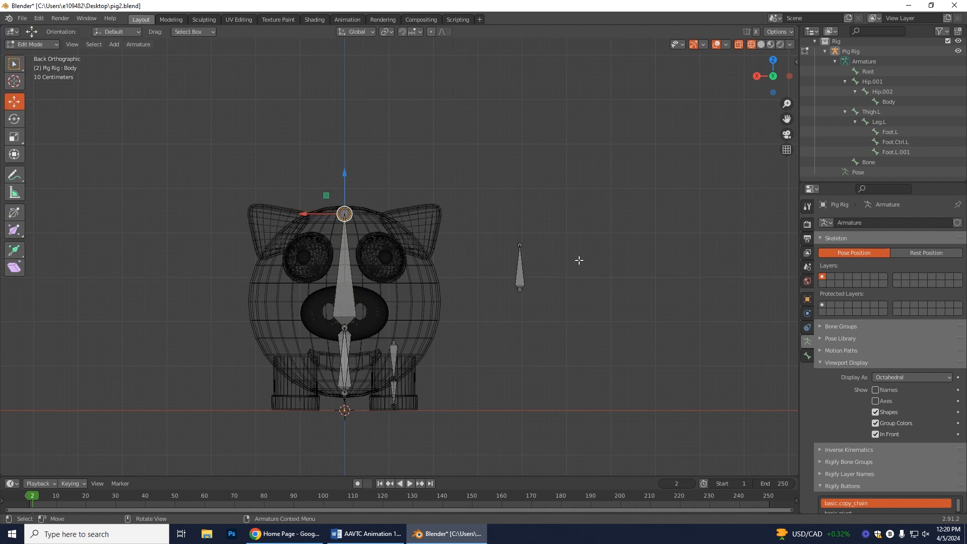
Bring the separate bone over to the ear on the Thigh.L side and rotate it about 52.3° to follow the ear's slant.
{"action": "left_click", "coordinate": [522, 275]}
{"action": "left_click_drag", "start_coordinate": [498, 268], "coordinate": [373, 267]}
{"action": "mouse_move", "coordinate": [395, 235]}
{"action": "left_mouse_down"}
{"action": "mouse_move", "coordinate": [401, 205]}
{"action": "mouse_move", "coordinate": [386, 225]}
{"action": "left_mouse_up"}
{"action": "left_click", "coordinate": [14, 120]}
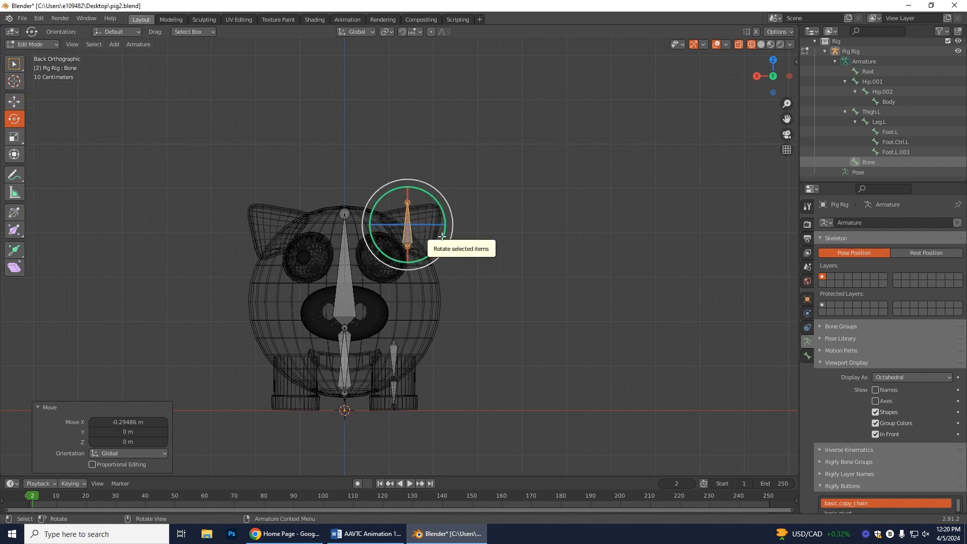
{"action": "left_click", "coordinate": [442, 230]}
{"action": "left_click", "coordinate": [405, 235]}
{"action": "left_click_drag", "start_coordinate": [406, 235], "coordinate": [430, 256]}
{"action": "left_click", "coordinate": [14, 105]}
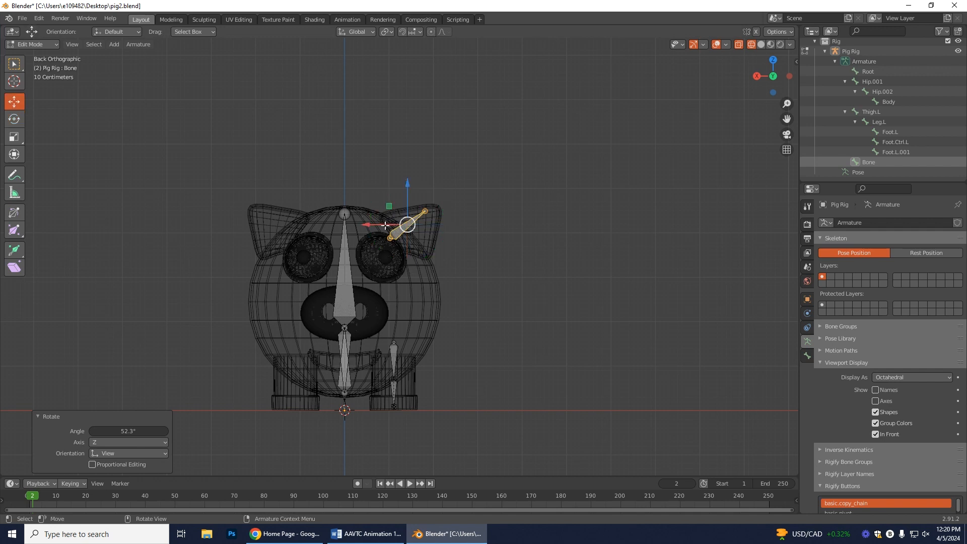
{"action": "left_click_drag", "start_coordinate": [385, 225], "coordinate": [417, 207]}
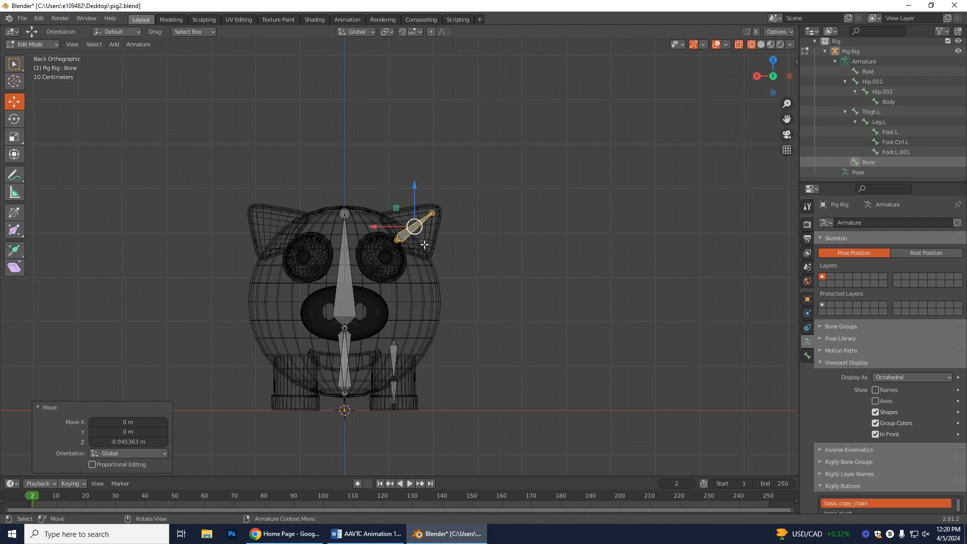
Shift the base of the ear bone about 0.04 m along X and 0.05 m down along Z.
{"action": "scroll", "coordinate": [448, 270], "scroll_direction": "up", "scroll_amount": 2}
{"action": "scroll", "coordinate": [401, 254], "scroll_direction": "up", "scroll_amount": 1}
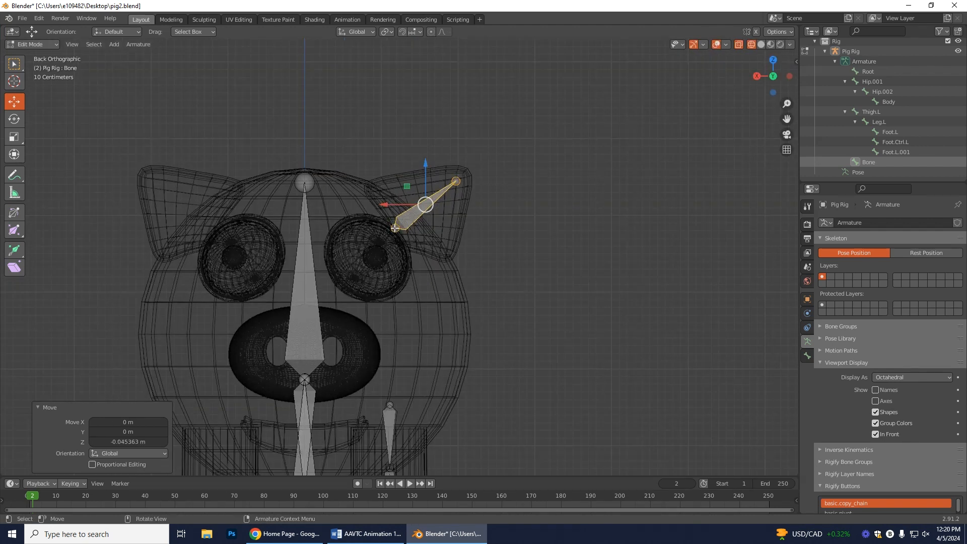
{"action": "left_click", "coordinate": [395, 227]}
{"action": "left_click_drag", "start_coordinate": [376, 210], "coordinate": [373, 214]}
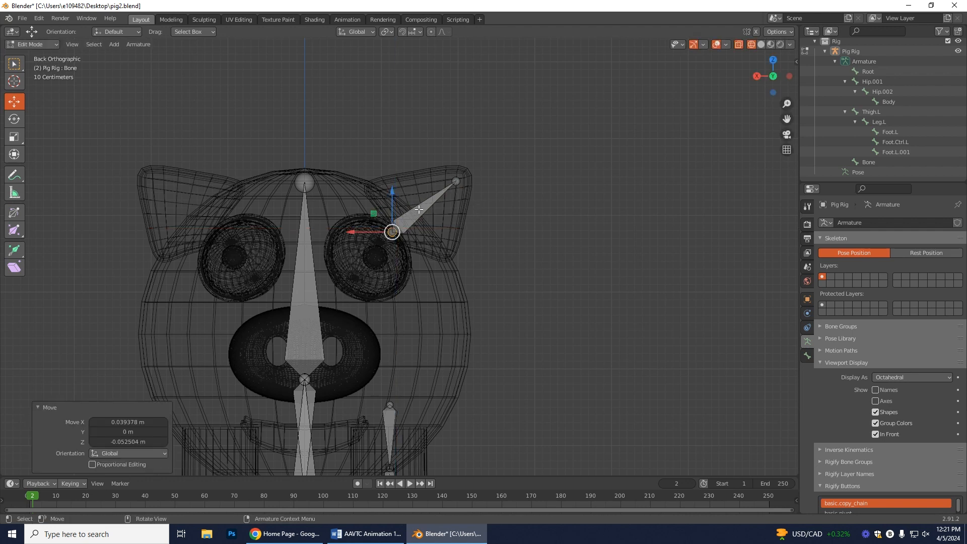
Pull the ear bone's end back about 0.32 m along X and 0.26 m down, and extrude a second bone to the ear's tip.
{"action": "left_click", "coordinate": [456, 182]}
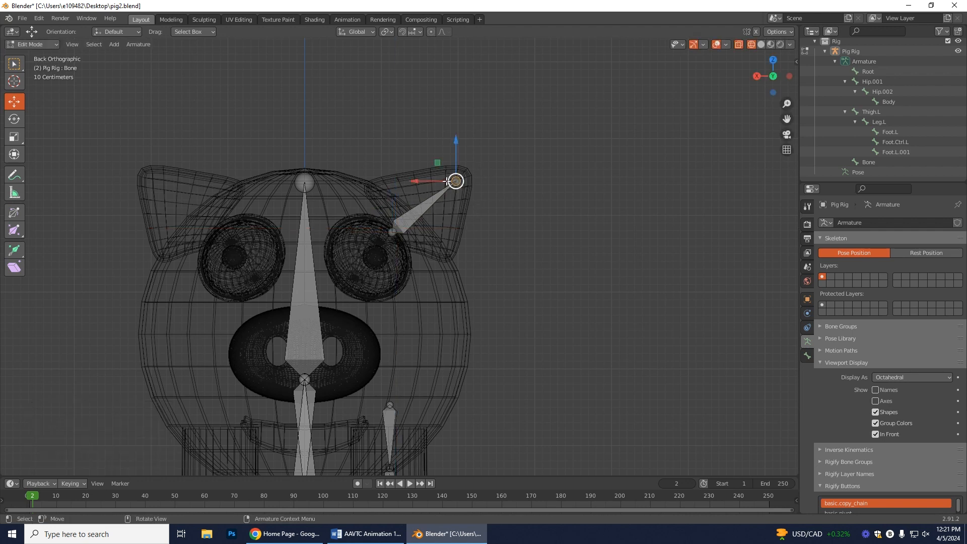
{"action": "left_click_drag", "start_coordinate": [436, 164], "coordinate": [409, 187]}
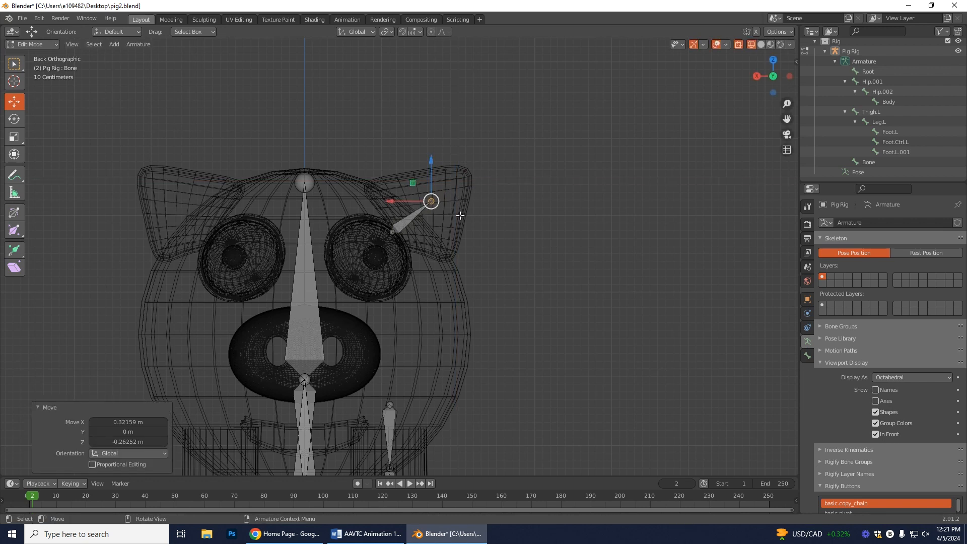
{"action": "key", "text": "shift+e"}
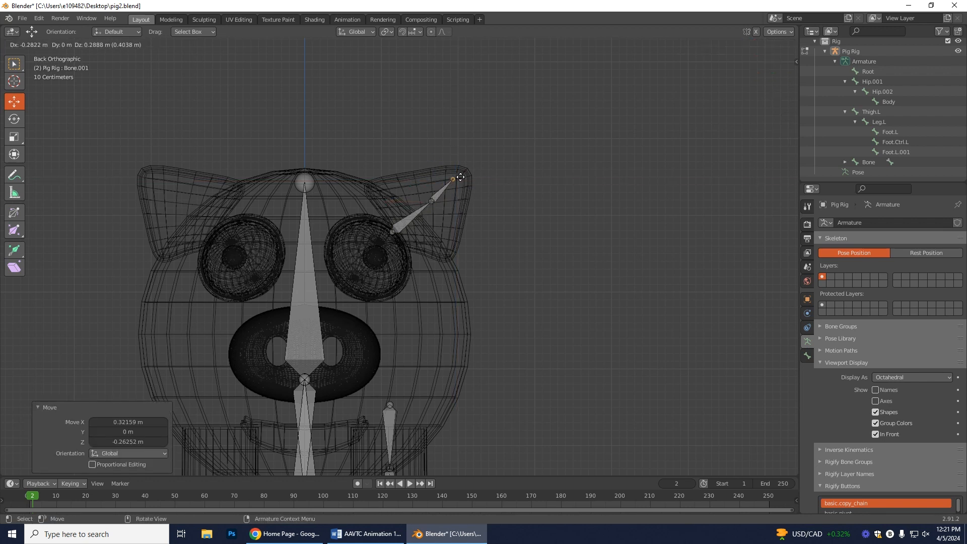
{"action": "left_click", "coordinate": [470, 162]}
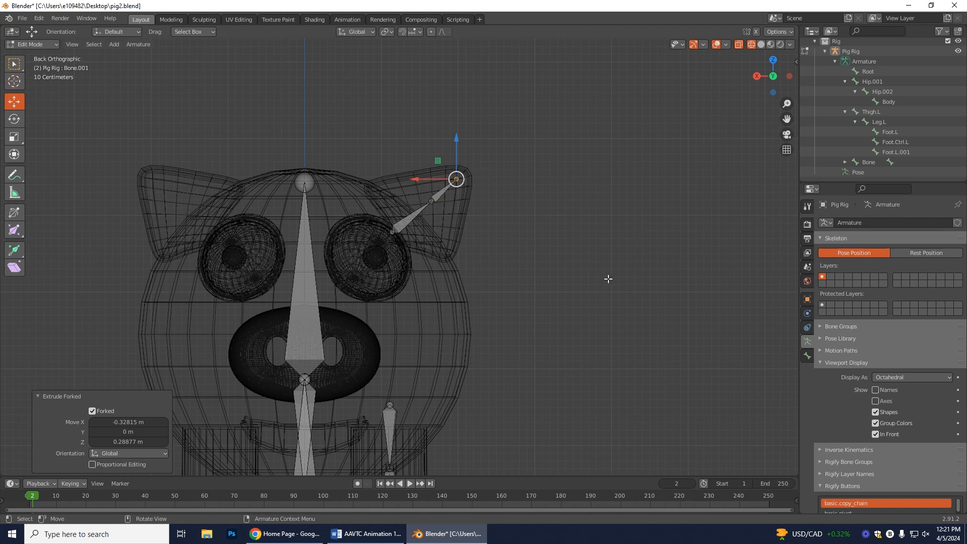
Undo the ear bone's extrusion, end adjustments and rotation, and delete the bone from the armature.
{"action": "key", "text": "ctrl+z"}
{"action": "key", "text": "ctrl+z"}
{"action": "key", "text": "ctrl+z"}
{"action": "key", "text": "ctrl+z"}
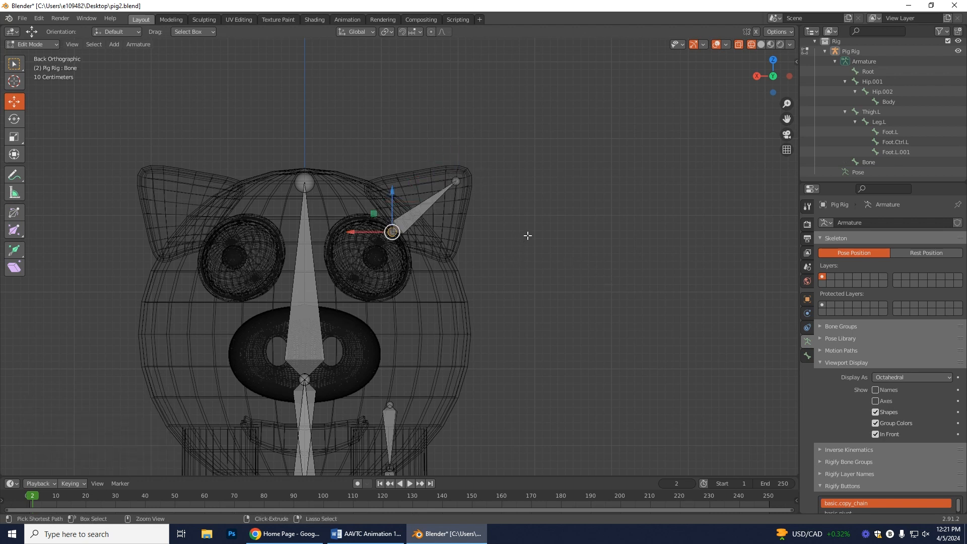
{"action": "key", "text": "ctrl+z"}
{"action": "key", "text": "ctrl+z"}
{"action": "key", "text": "ctrl+z"}
{"action": "key", "text": "ctrl+z"}
{"action": "key", "text": "ctrl+z"}
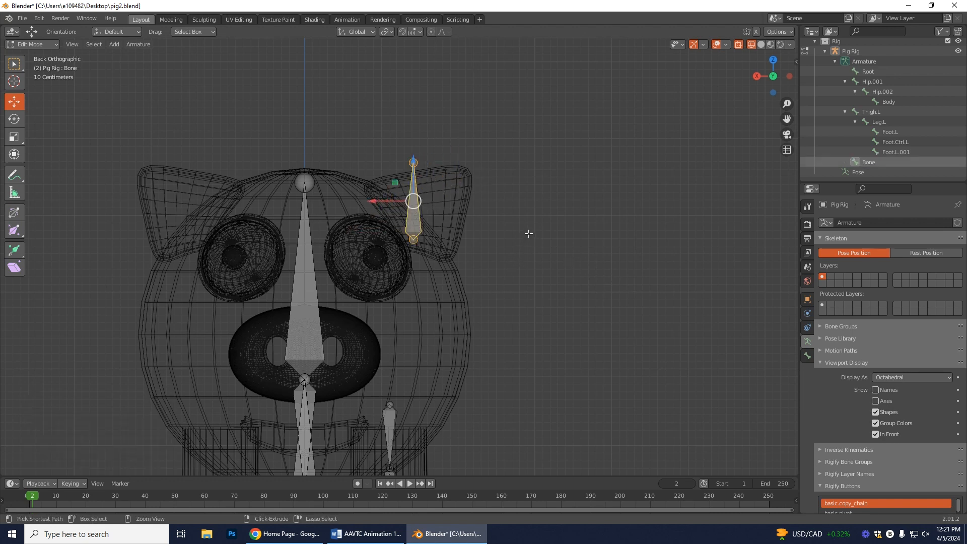
{"action": "key", "text": "ctrl+z"}
{"action": "key", "text": "x"}
{"action": "left_click", "coordinate": [444, 230]}
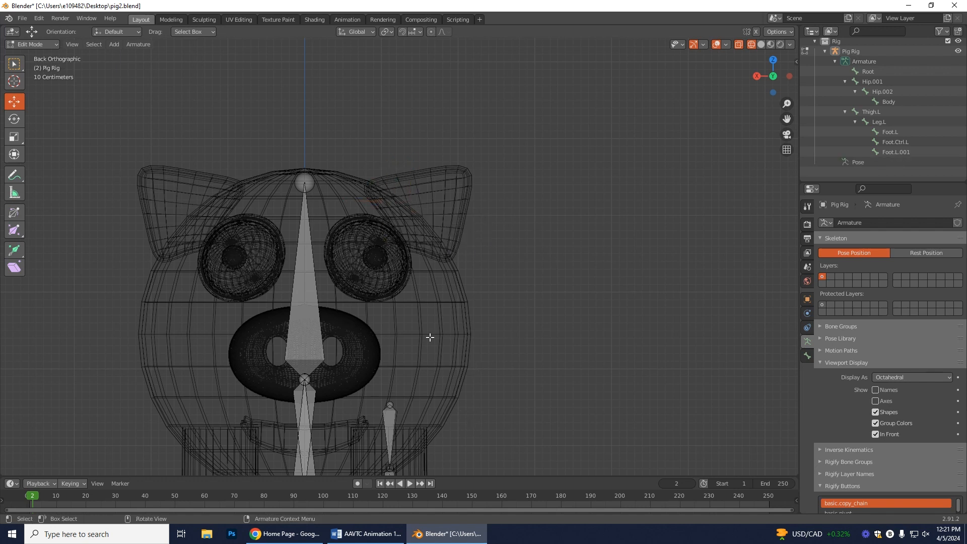
{"action": "scroll", "coordinate": [510, 323], "scroll_direction": "down", "scroll_amount": 4}
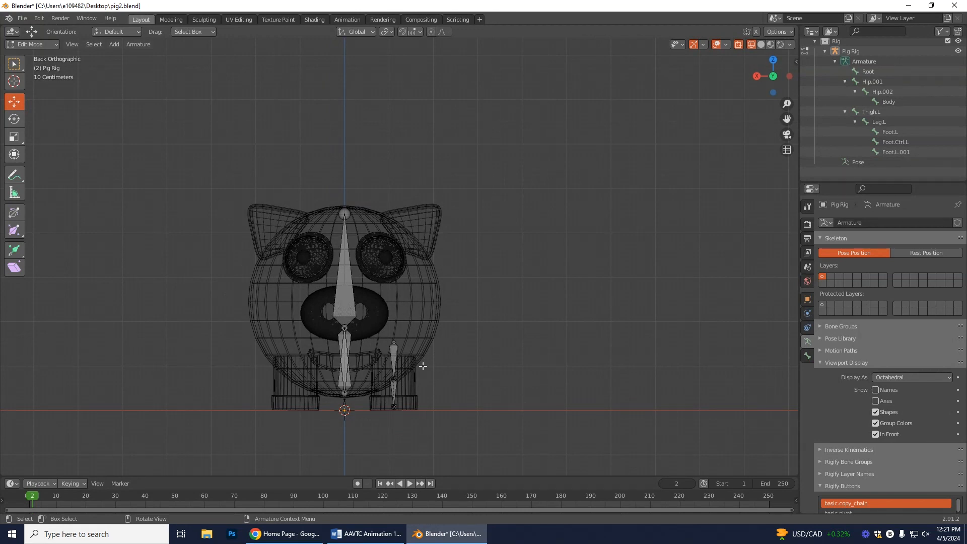
{"action": "scroll", "coordinate": [466, 408], "scroll_direction": "up", "scroll_amount": 4}
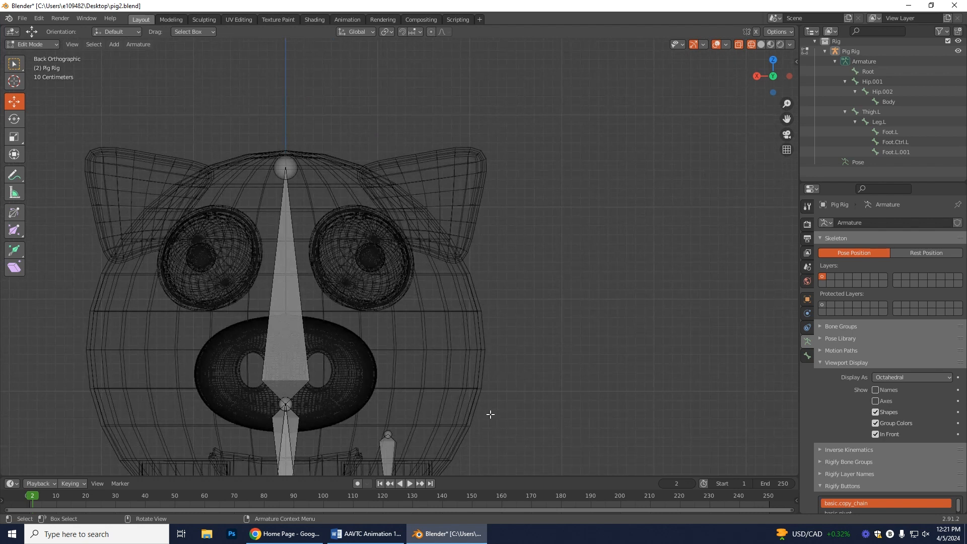
{"action": "scroll", "coordinate": [488, 411], "scroll_direction": "down", "scroll_amount": 2}
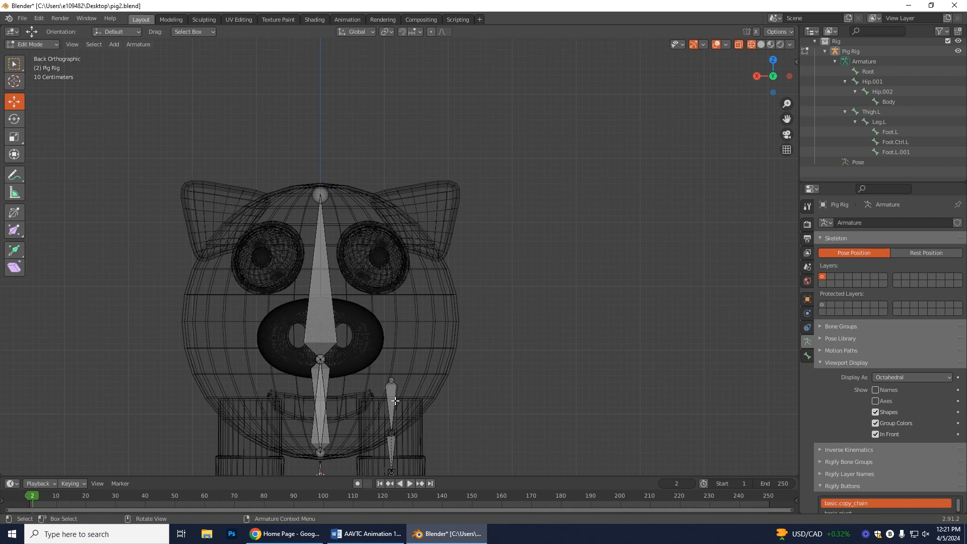
{"action": "scroll", "coordinate": [394, 400], "scroll_direction": "down", "scroll_amount": 2}
{"action": "scroll", "coordinate": [579, 363], "scroll_direction": "down", "scroll_amount": 3}
{"action": "scroll", "coordinate": [554, 372], "scroll_direction": "up", "scroll_amount": 5}
{"action": "middle_click_drag", "start_coordinate": [537, 413], "coordinate": [555, 346], "text": "shift"}
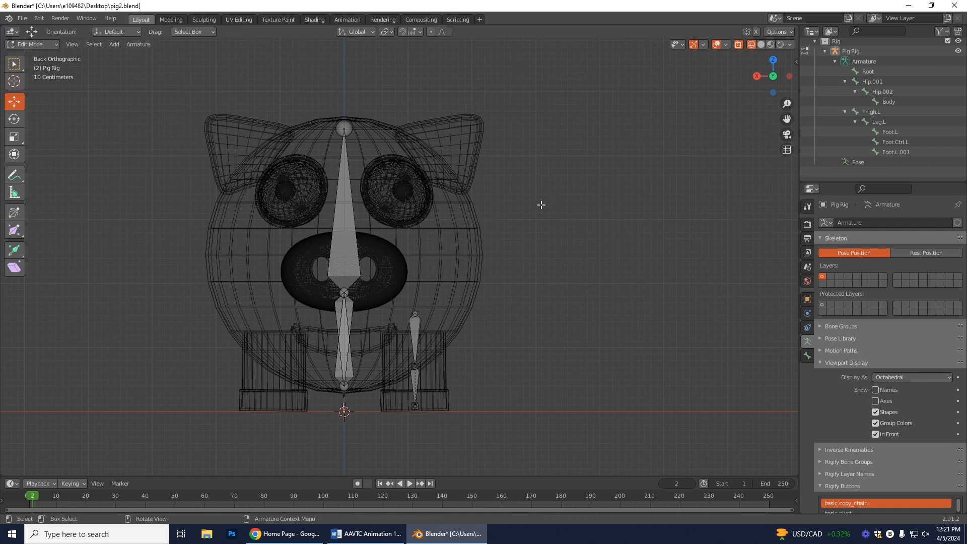
{"action": "scroll", "coordinate": [526, 301], "scroll_direction": "up", "scroll_amount": 4}
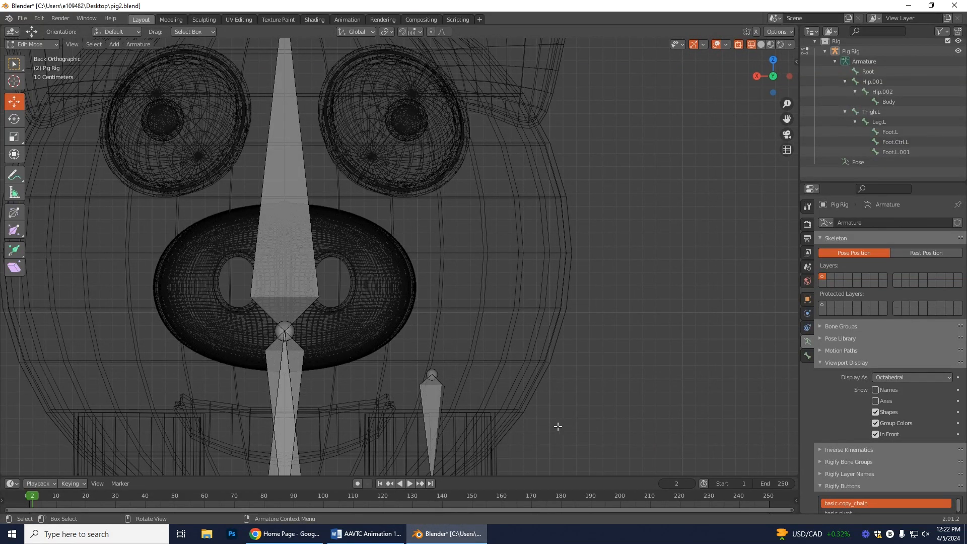
Parent the Thigh.L bone to Hip.002 with Keep Offset.
{"action": "left_click", "coordinate": [432, 395]}
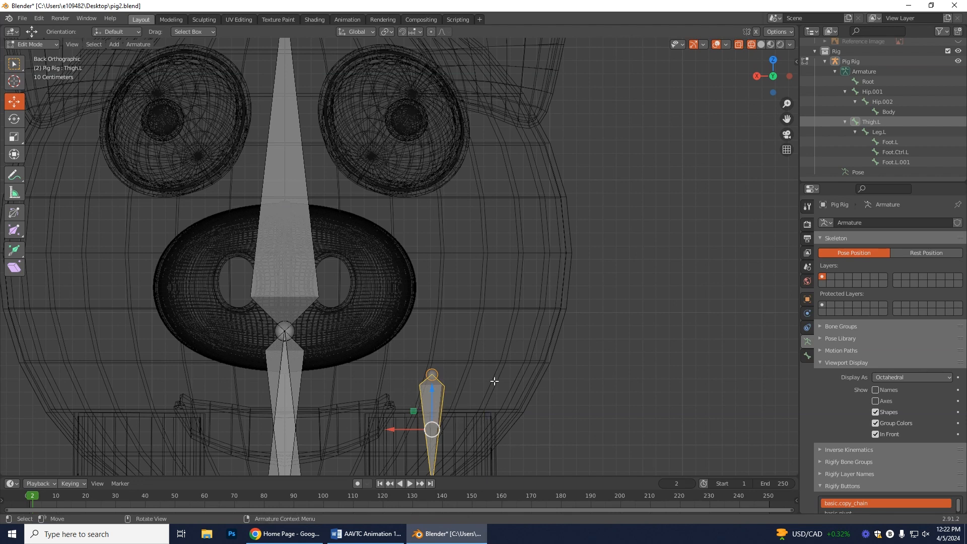
{"action": "middle_click_drag", "start_coordinate": [526, 448], "coordinate": [537, 313], "text": "shift"}
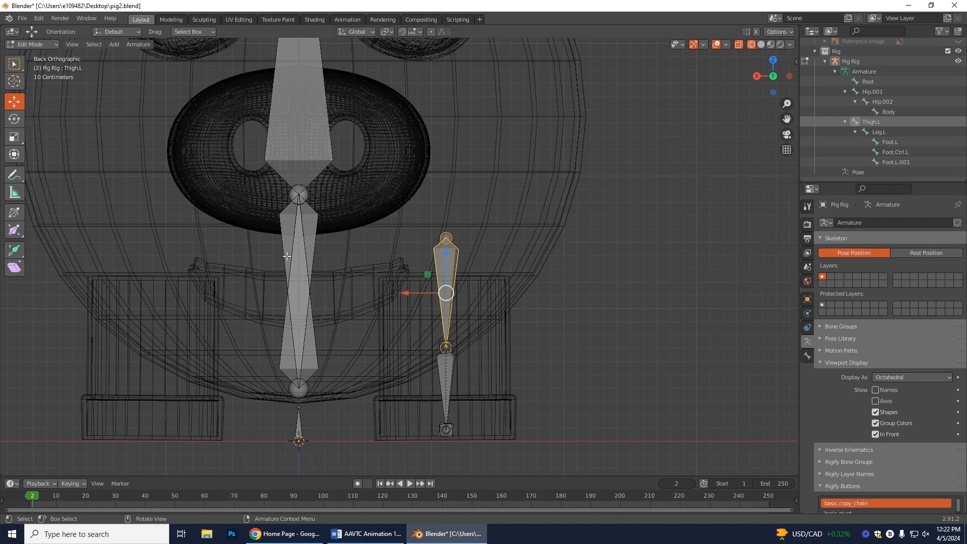
{"action": "left_click", "coordinate": [287, 367], "text": "shift"}
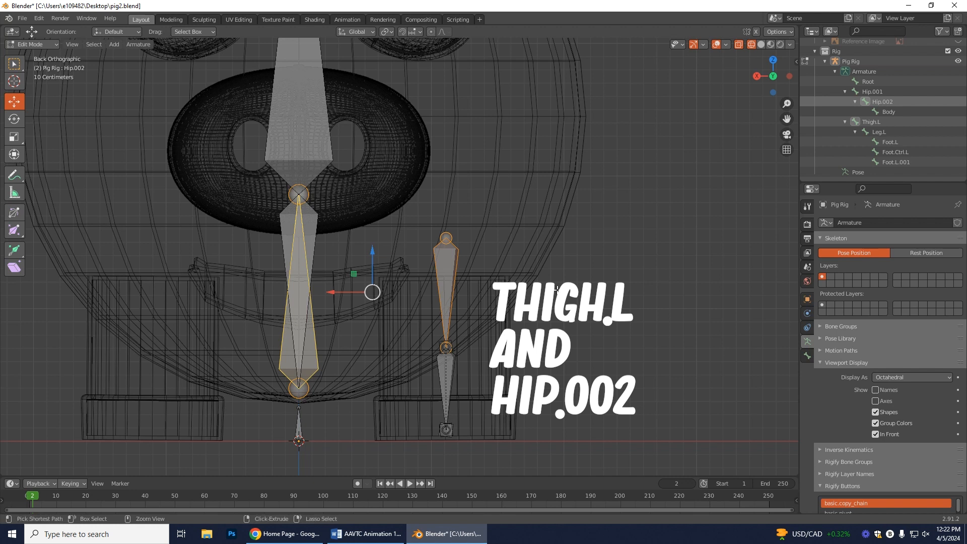
{"action": "key", "text": "ctrl+p"}
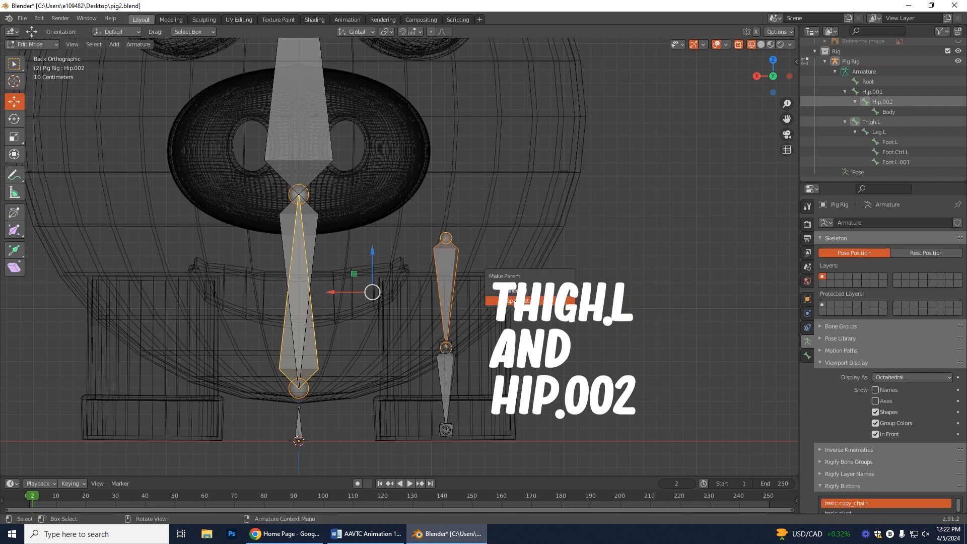
{"action": "left_click", "coordinate": [538, 301]}
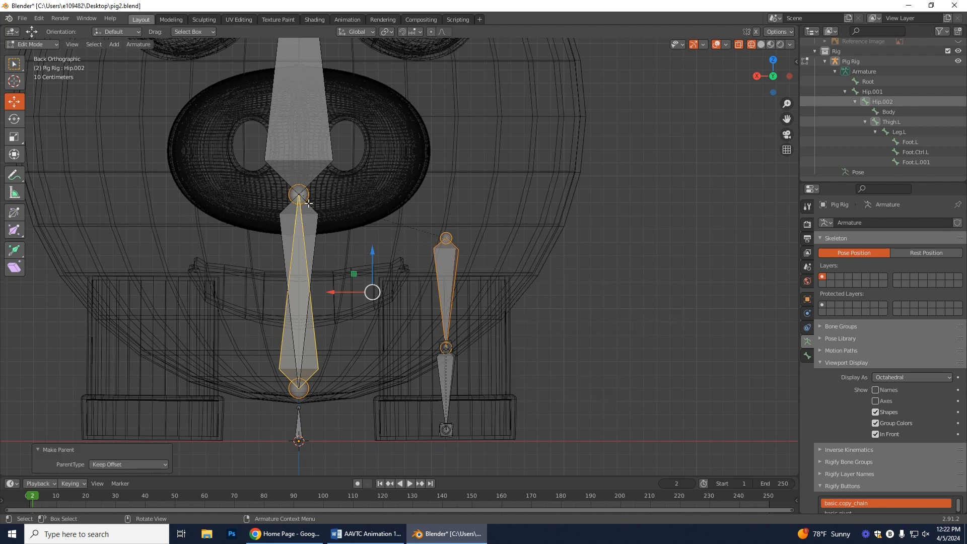
Parent the Hip.001 and Foot.Ctrl.L bones to the Root bone with Keep Offset.
{"action": "scroll", "coordinate": [434, 242], "scroll_direction": "up", "scroll_amount": 5}
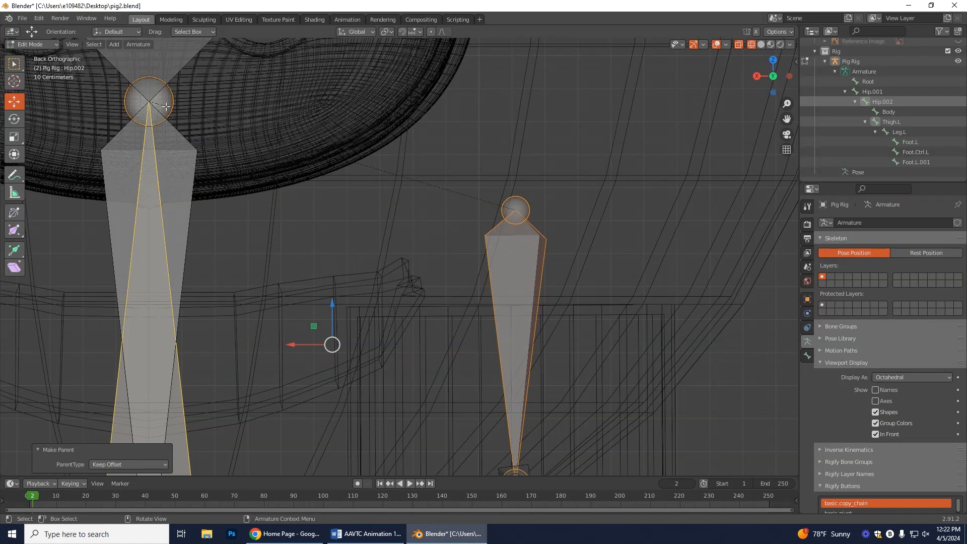
{"action": "scroll", "coordinate": [425, 342], "scroll_direction": "down", "scroll_amount": 3}
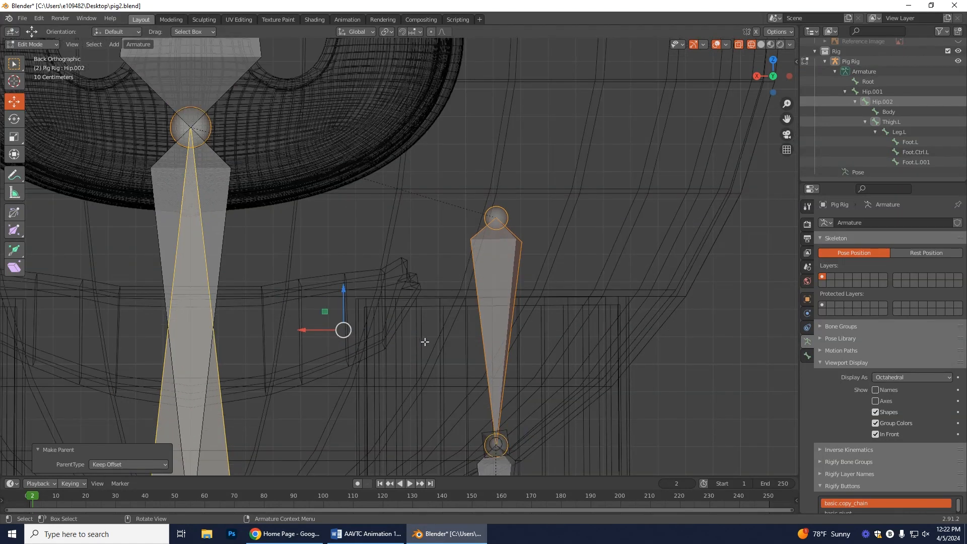
{"action": "scroll", "coordinate": [424, 342], "scroll_direction": "down", "scroll_amount": 1}
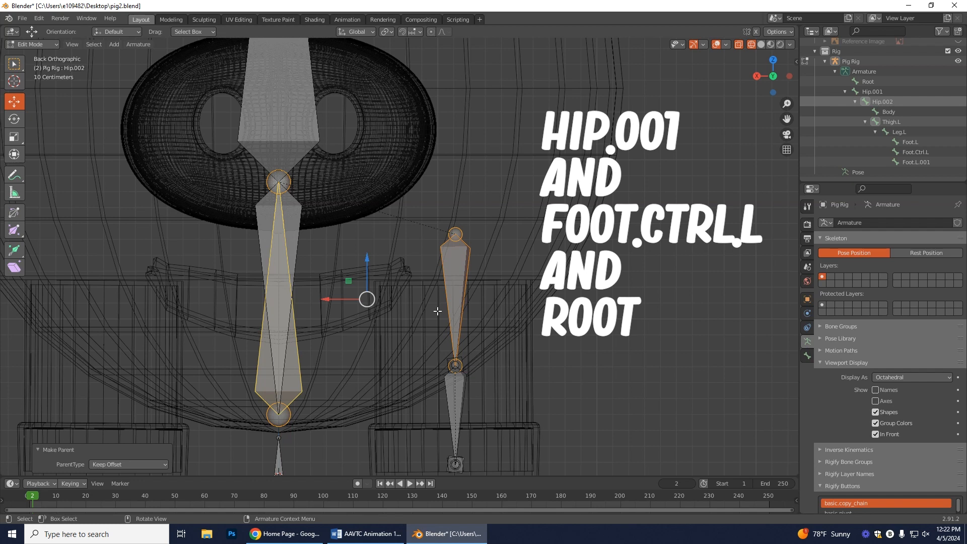
{"action": "left_click", "coordinate": [265, 215]}
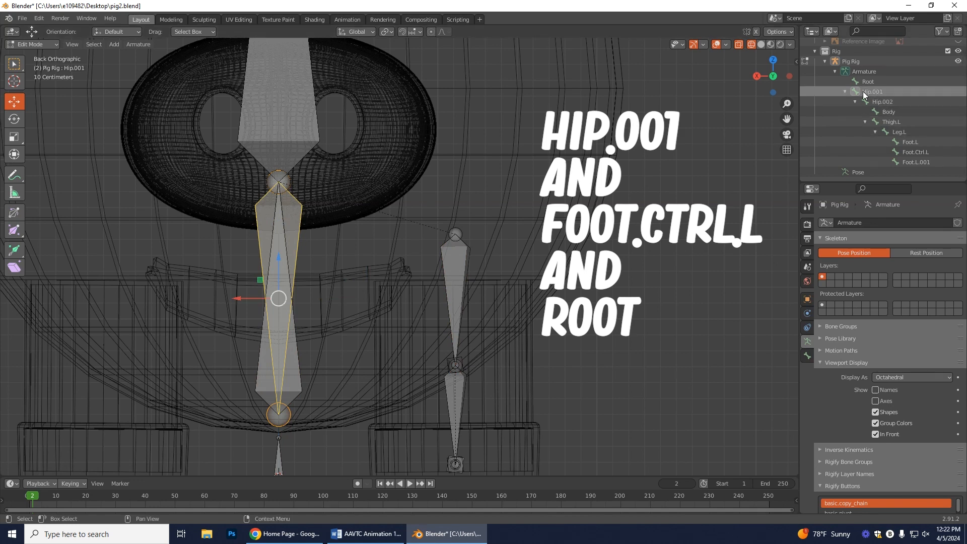
{"action": "middle_click_drag", "start_coordinate": [561, 438], "coordinate": [528, 411]}
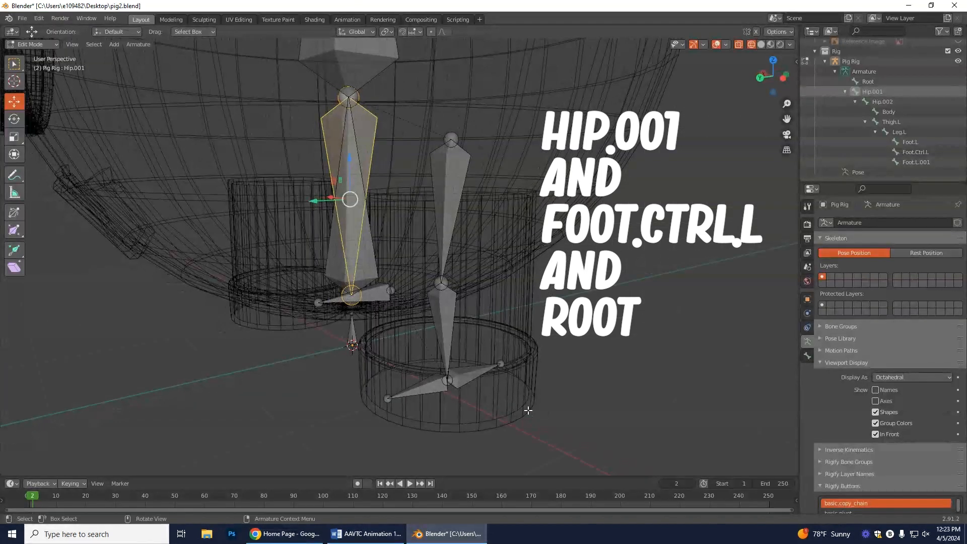
{"action": "left_click", "coordinate": [473, 370], "text": "shift"}
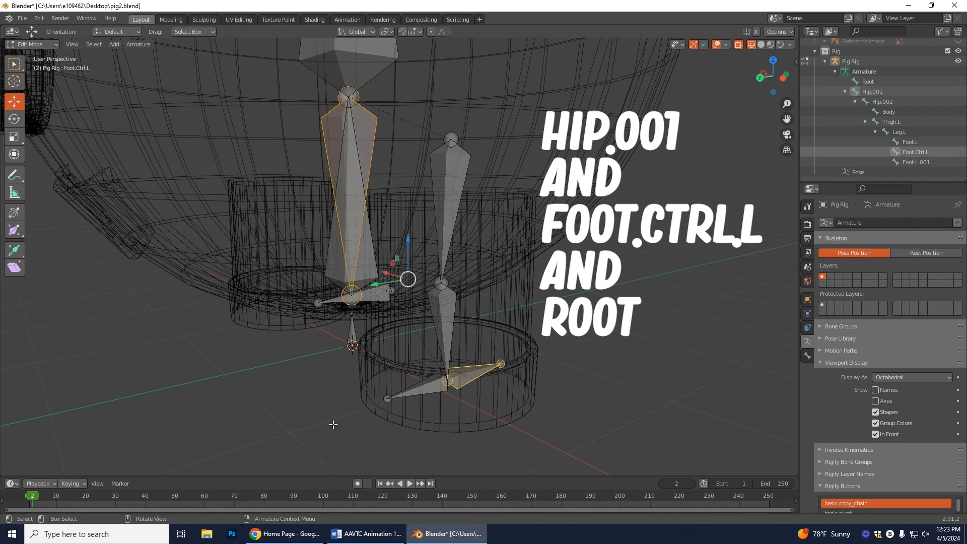
{"action": "middle_click_drag", "start_coordinate": [335, 426], "coordinate": [306, 371]}
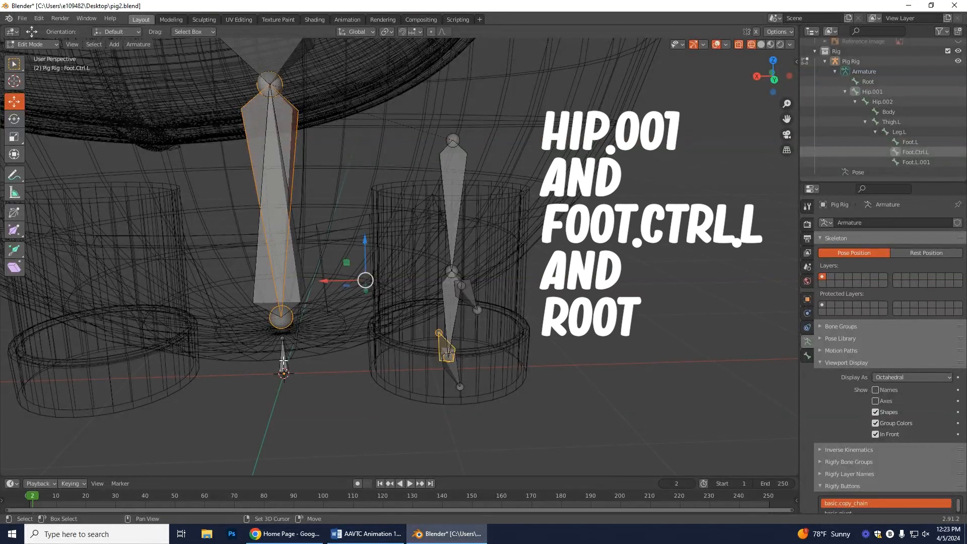
{"action": "left_click", "coordinate": [283, 361], "text": "shift"}
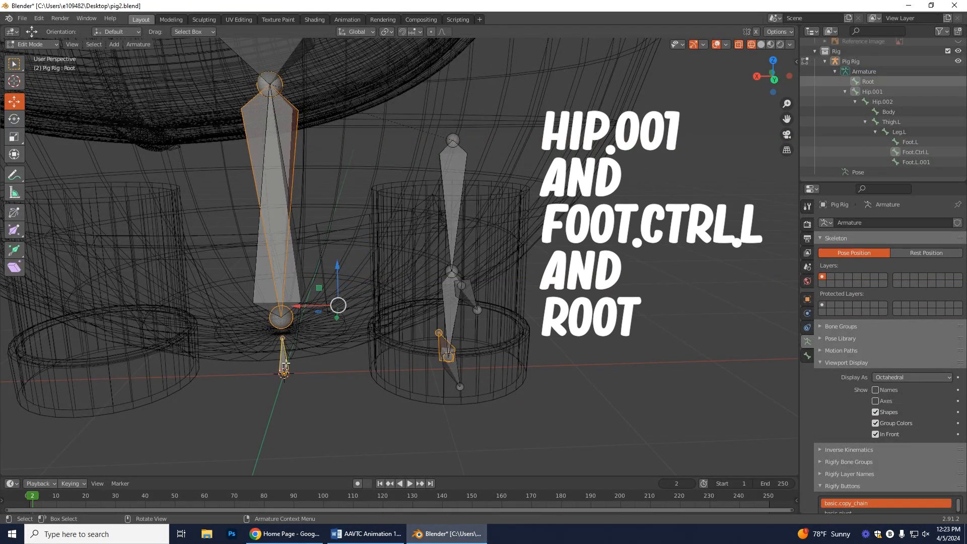
{"action": "middle_click_drag", "start_coordinate": [306, 421], "coordinate": [578, 518]}
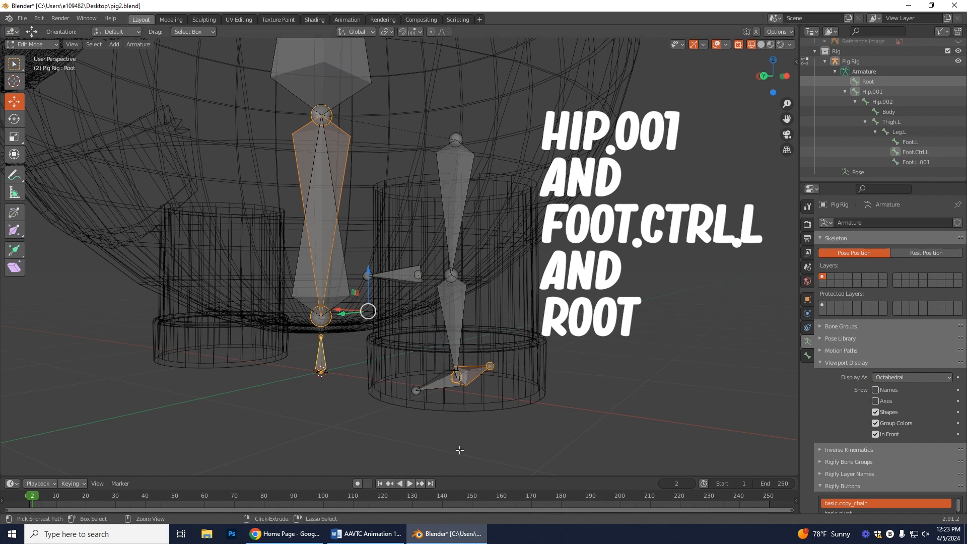
{"action": "key", "text": "ctrl+p"}
{"action": "left_click", "coordinate": [424, 451]}
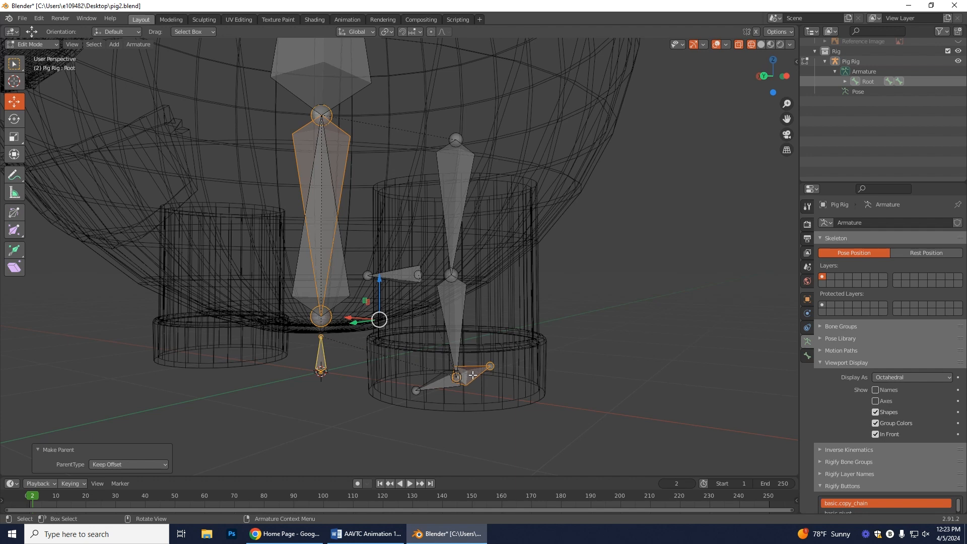
Parent the separate bone in front of the knee to Foot.Ctrl.L with Keep Offset.
{"action": "scroll", "coordinate": [829, 125], "scroll_direction": "up", "scroll_amount": 5}
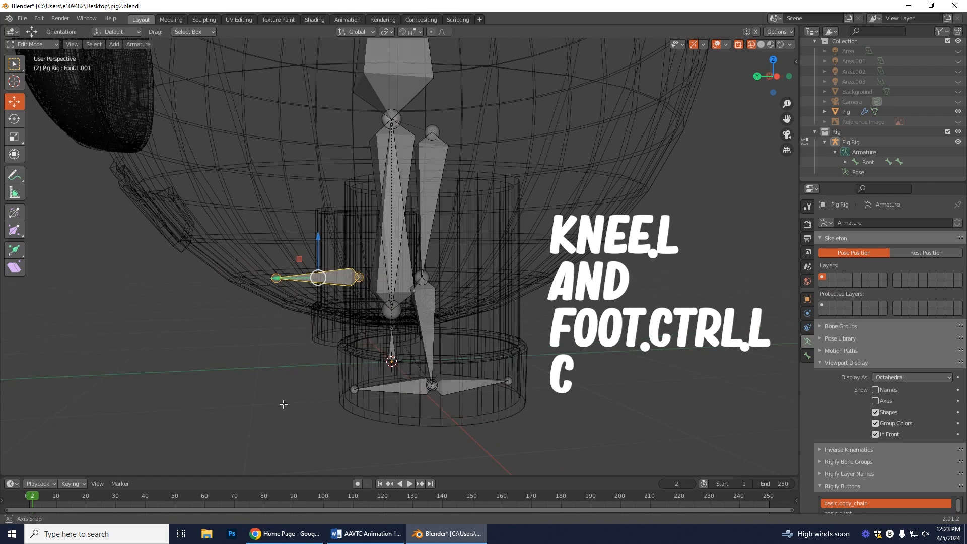
{"action": "key", "text": "KP_6"}
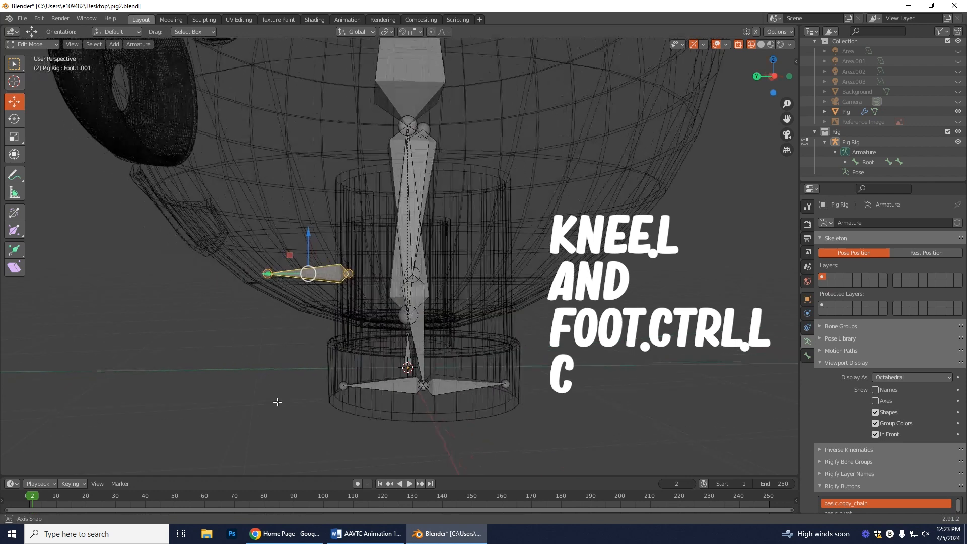
{"action": "left_click", "coordinate": [463, 385], "text": "shift"}
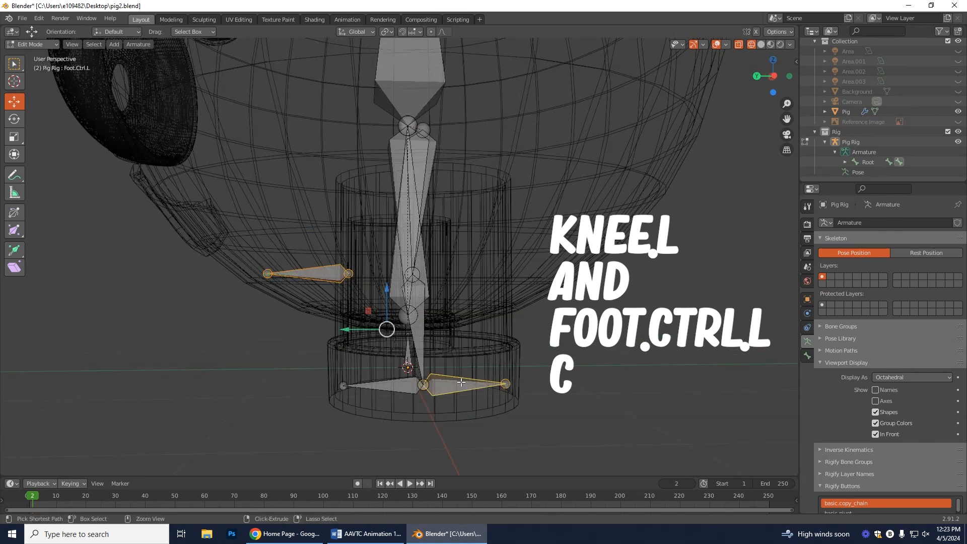
{"action": "key", "text": "ctrl+p"}
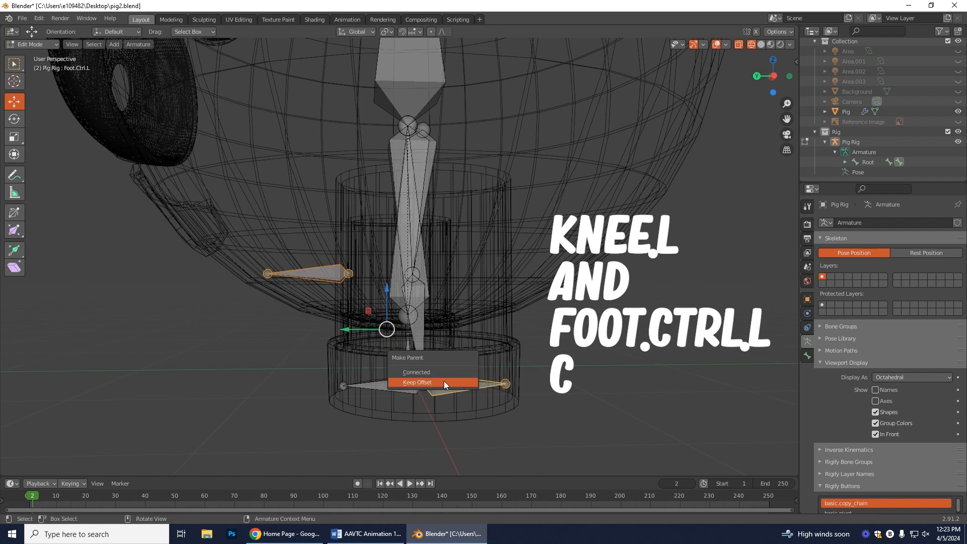
{"action": "left_click", "coordinate": [444, 382]}
View the rig straight on with the legs and body in sight, and switch it to Pose Mode.
{"action": "middle_click_drag", "start_coordinate": [493, 450], "coordinate": [519, 461]}
{"action": "key", "text": "KP_1"}
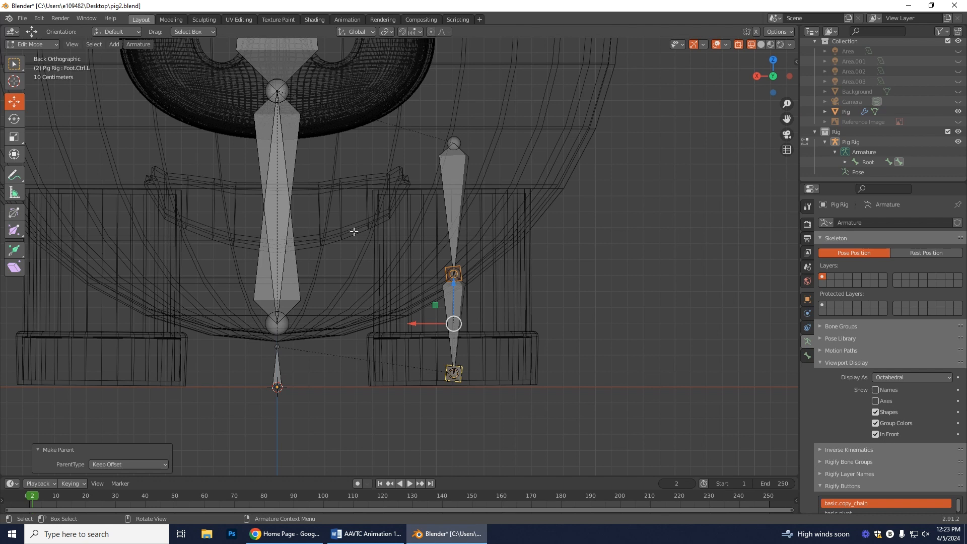
{"action": "left_click", "coordinate": [44, 44]}
{"action": "left_click", "coordinate": [24, 77]}
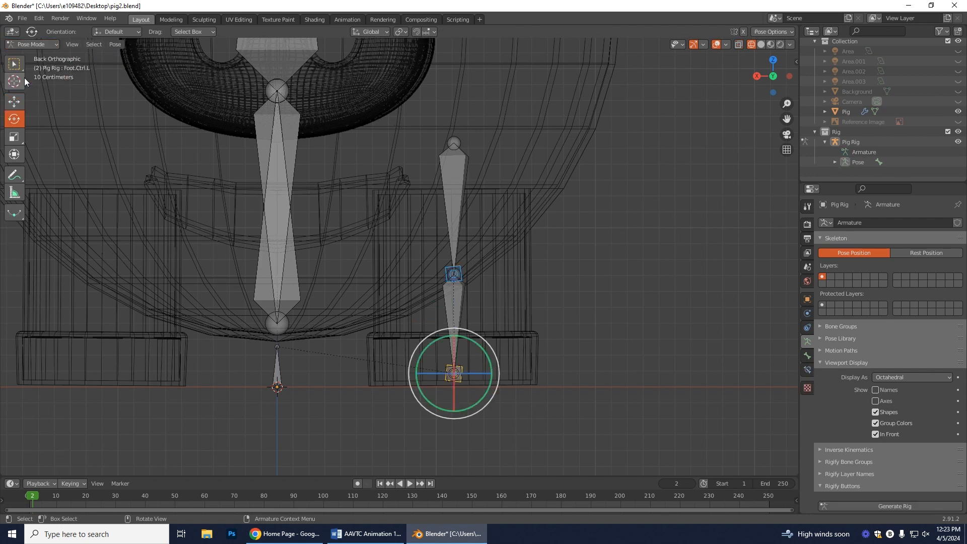
{"action": "scroll", "coordinate": [140, 157], "scroll_direction": "down", "scroll_amount": 3}
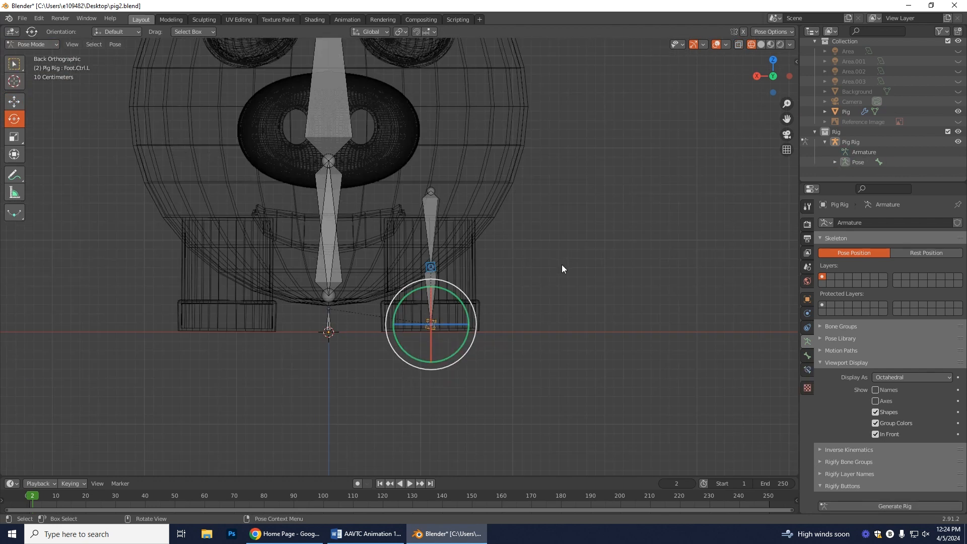
{"action": "middle_click_drag", "start_coordinate": [546, 265], "coordinate": [528, 390], "text": "shift"}
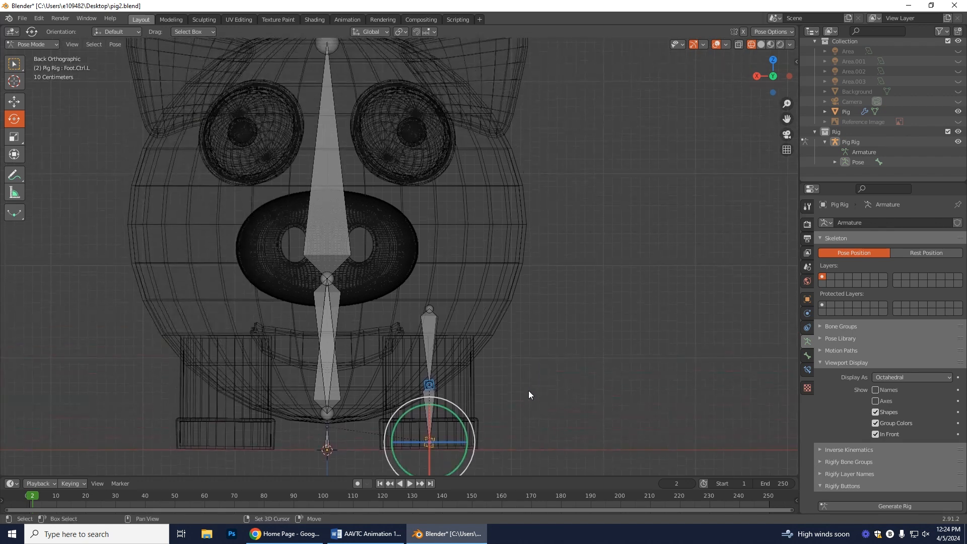
Test the parenting by rotating the Root bone about -21.5° and back about 5.9°, and undo both rotations.
{"action": "left_click", "coordinate": [328, 445]}
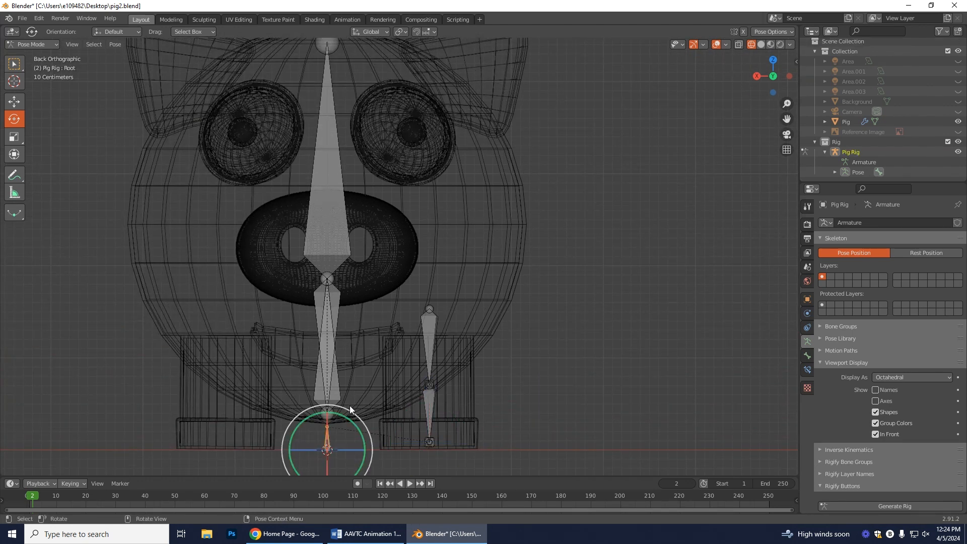
{"action": "mouse_move", "coordinate": [344, 414]}
{"action": "left_mouse_down"}
{"action": "mouse_move", "coordinate": [361, 429]}
{"action": "mouse_move", "coordinate": [303, 409]}
{"action": "mouse_move", "coordinate": [337, 408]}
{"action": "mouse_move", "coordinate": [368, 443]}
{"action": "mouse_move", "coordinate": [330, 410]}
{"action": "mouse_move", "coordinate": [351, 428]}
{"action": "mouse_move", "coordinate": [325, 420]}
{"action": "mouse_move", "coordinate": [350, 430]}
{"action": "mouse_move", "coordinate": [309, 365]}
{"action": "mouse_move", "coordinate": [327, 405]}
{"action": "mouse_move", "coordinate": [302, 411]}
{"action": "mouse_move", "coordinate": [356, 416]}
{"action": "left_mouse_up"}
{"action": "left_click_drag", "start_coordinate": [386, 382], "coordinate": [340, 328]}
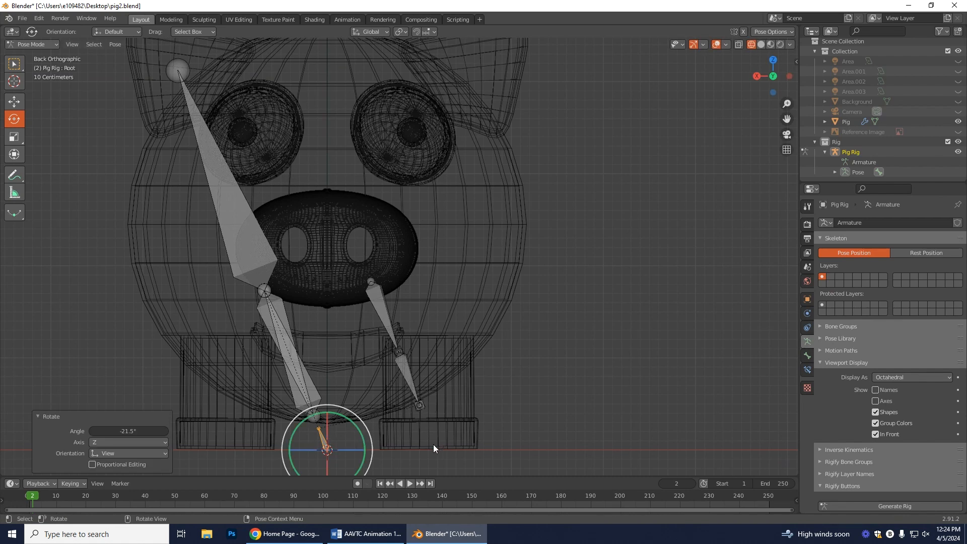
{"action": "left_click_drag", "start_coordinate": [360, 416], "coordinate": [406, 381]}
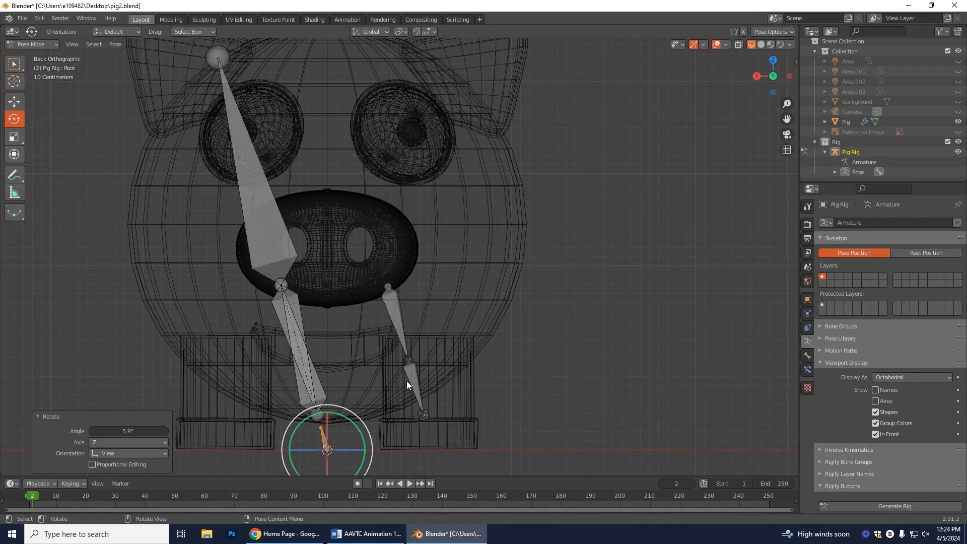
{"action": "key", "text": "ctrl+z"}
{"action": "key", "text": "ctrl+z"}
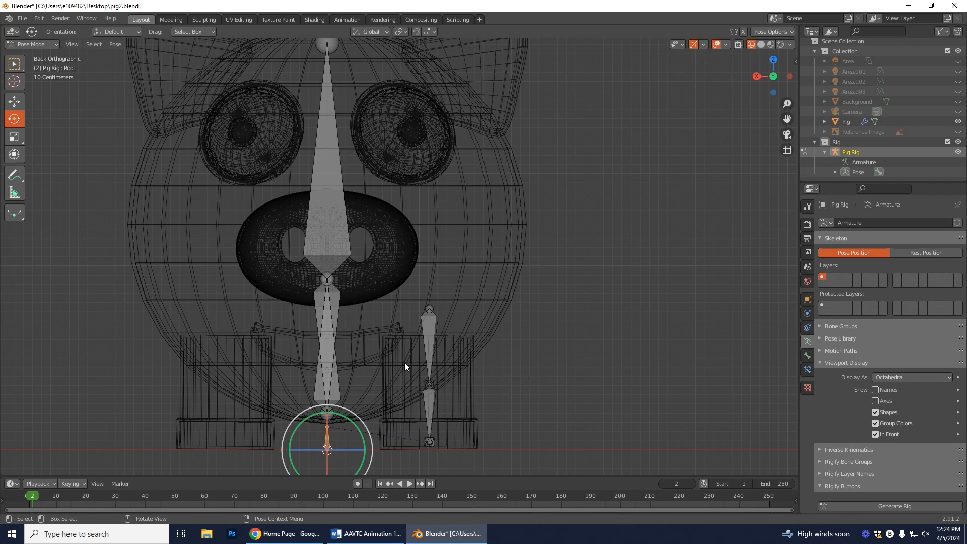
Try a small rotation of the Body bone, undo it, and clear the bone selection.
{"action": "left_click", "coordinate": [327, 272]}
{"action": "left_click_drag", "start_coordinate": [372, 264], "coordinate": [375, 280]}
{"action": "key", "text": "ctrl+z"}
{"action": "left_click", "coordinate": [427, 306]}
{"action": "left_click", "coordinate": [569, 406]}
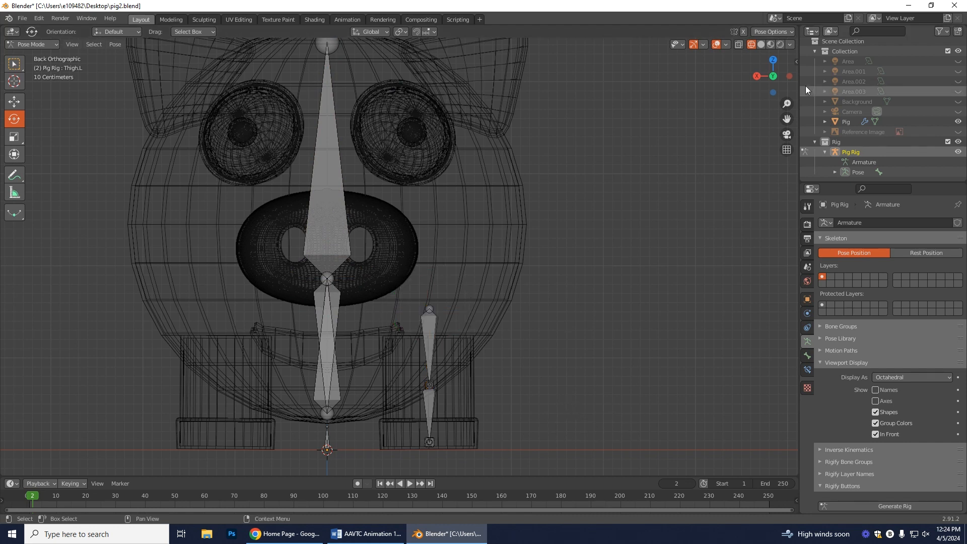
Add an Inverse Kinematics bone constraint to the Leg.L bone and set its target to Pig Rig.
{"action": "middle_click_drag", "start_coordinate": [582, 416], "coordinate": [379, 312]}
{"action": "left_click", "coordinate": [368, 267]}
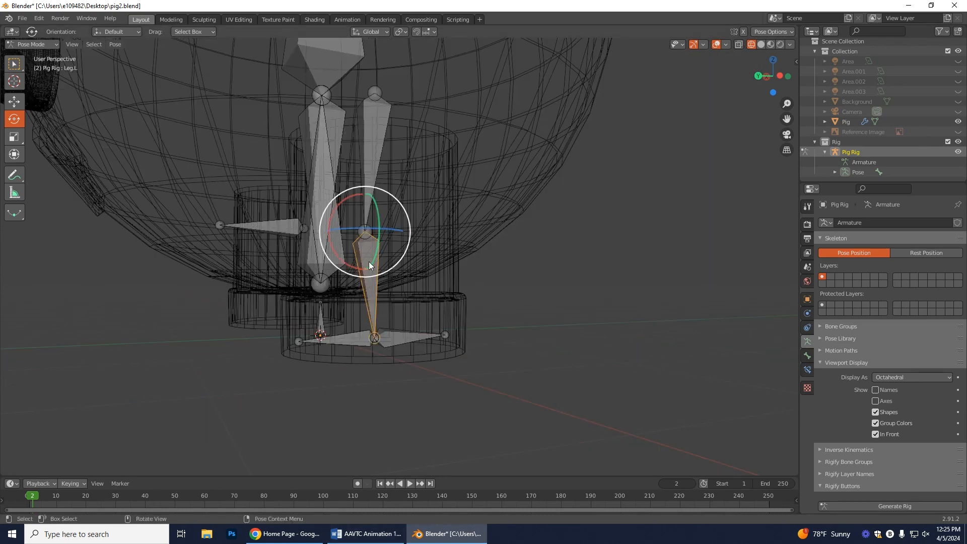
{"action": "key", "text": "w"}
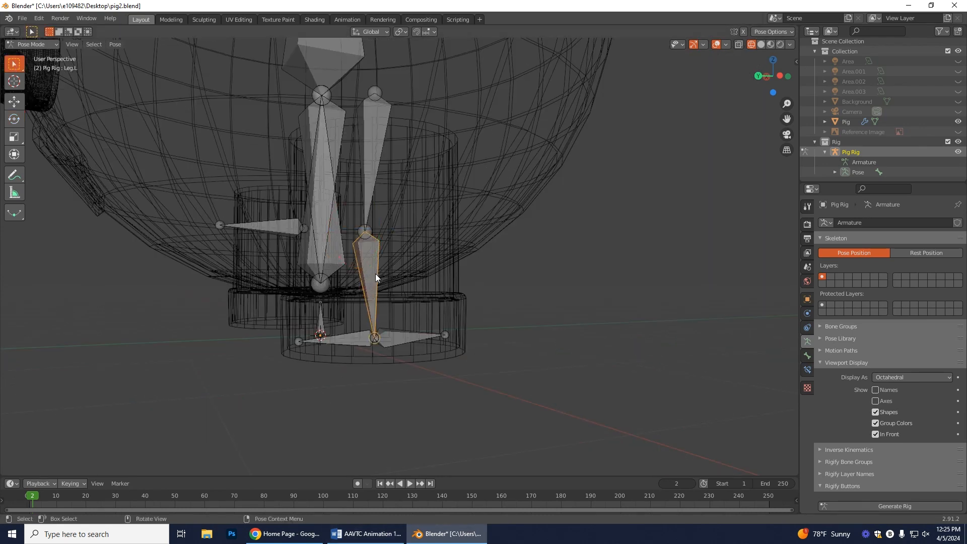
{"action": "left_click", "coordinate": [807, 370]}
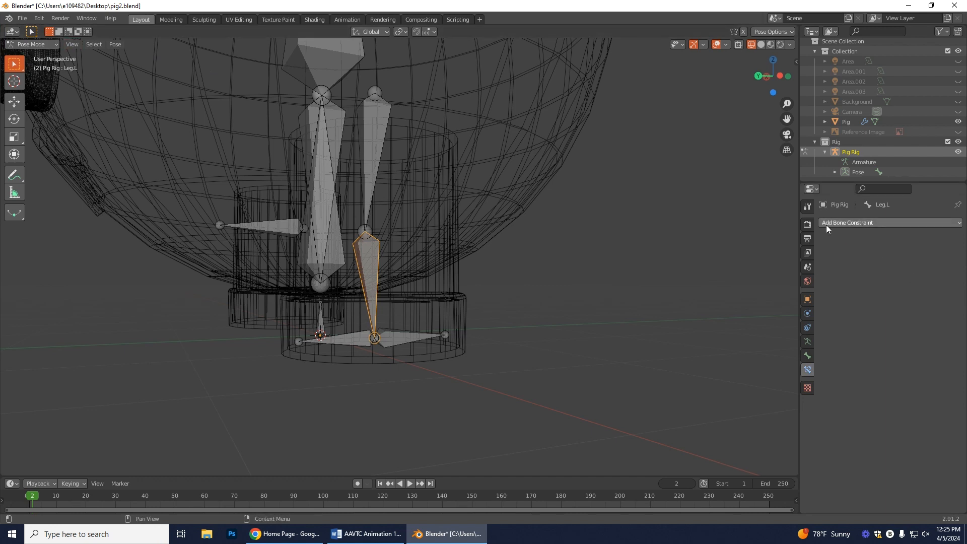
{"action": "left_click", "coordinate": [865, 224]}
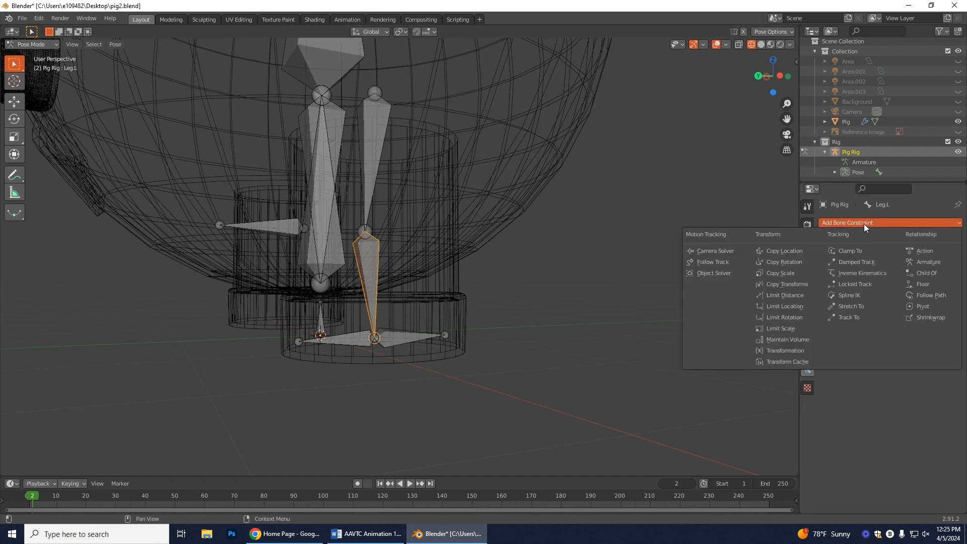
{"action": "left_click", "coordinate": [875, 275]}
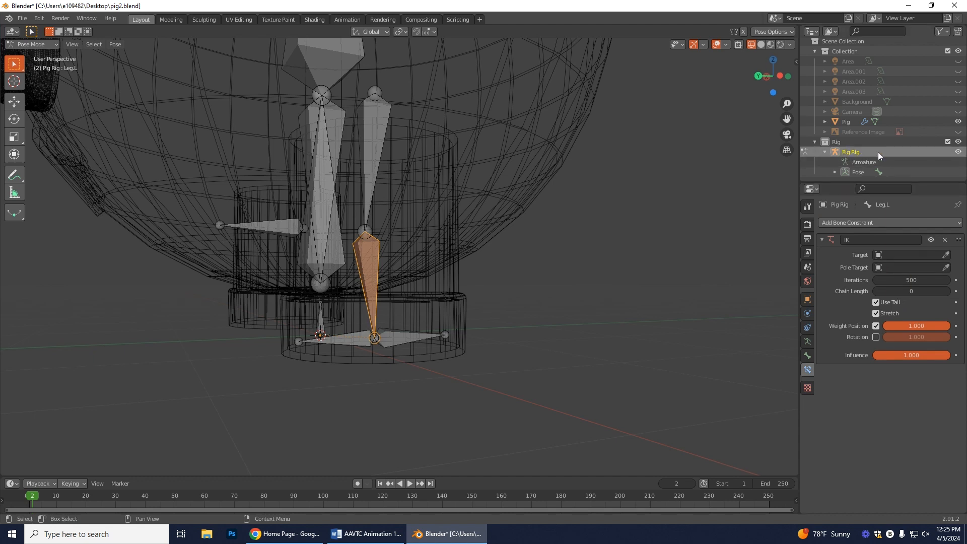
{"action": "left_click", "coordinate": [916, 256]}
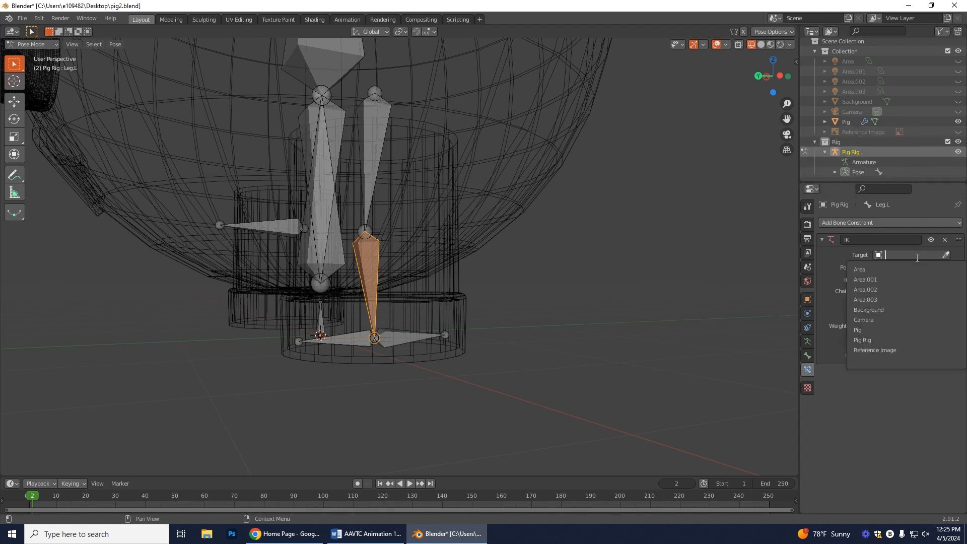
{"action": "left_click", "coordinate": [859, 341]}
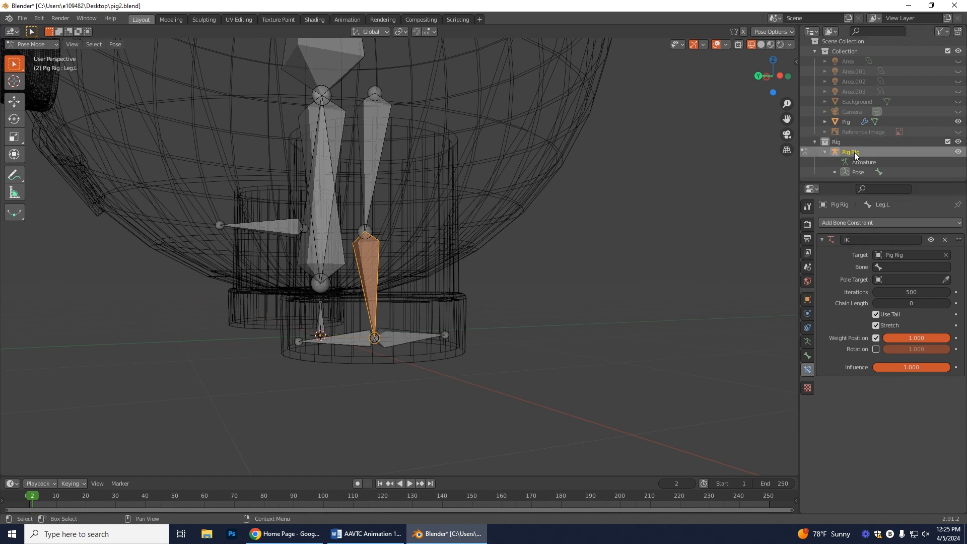
Set the IK constraint's target bone to Foot.Ctrl.L and its pole target to Pig Rig.
{"action": "left_click", "coordinate": [905, 269]}
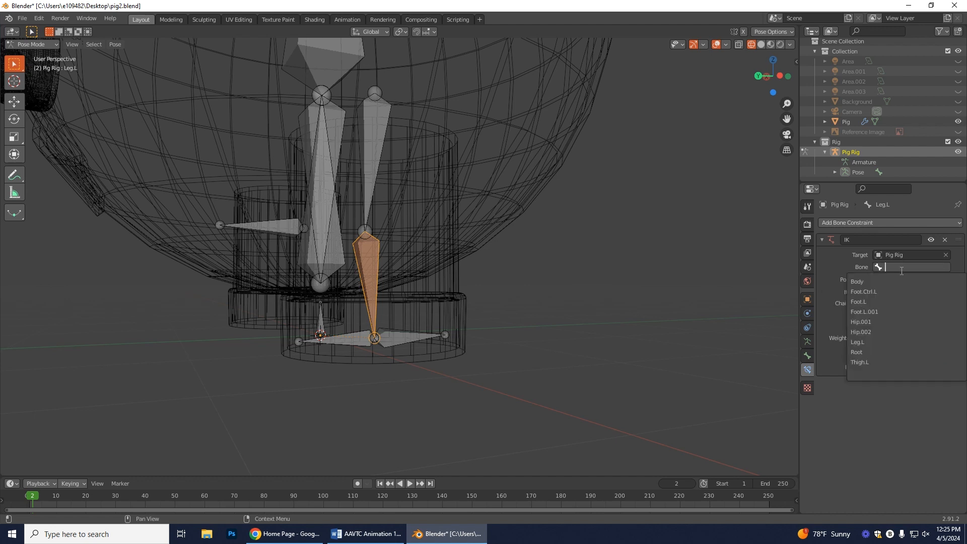
{"action": "left_click", "coordinate": [890, 292]}
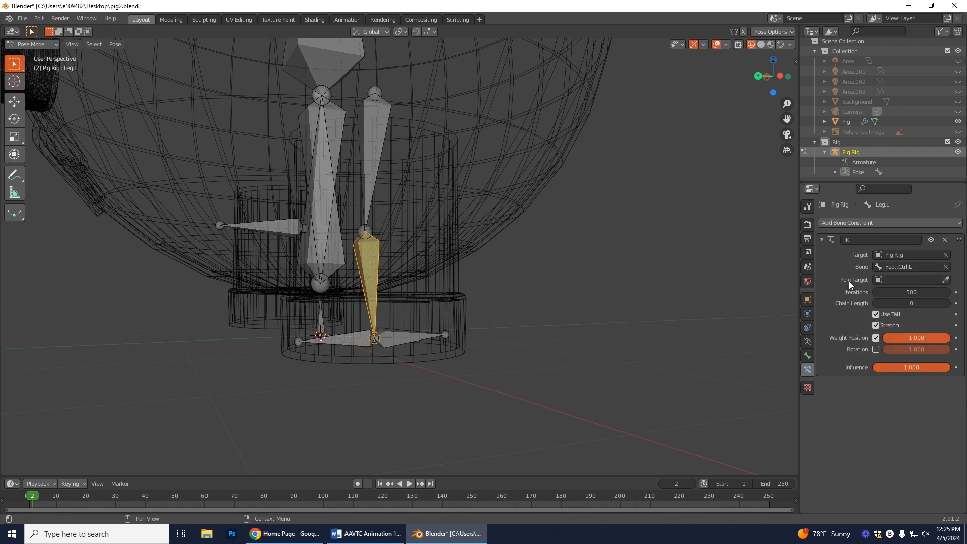
{"action": "left_click", "coordinate": [933, 280]}
{"action": "left_click", "coordinate": [876, 355]}
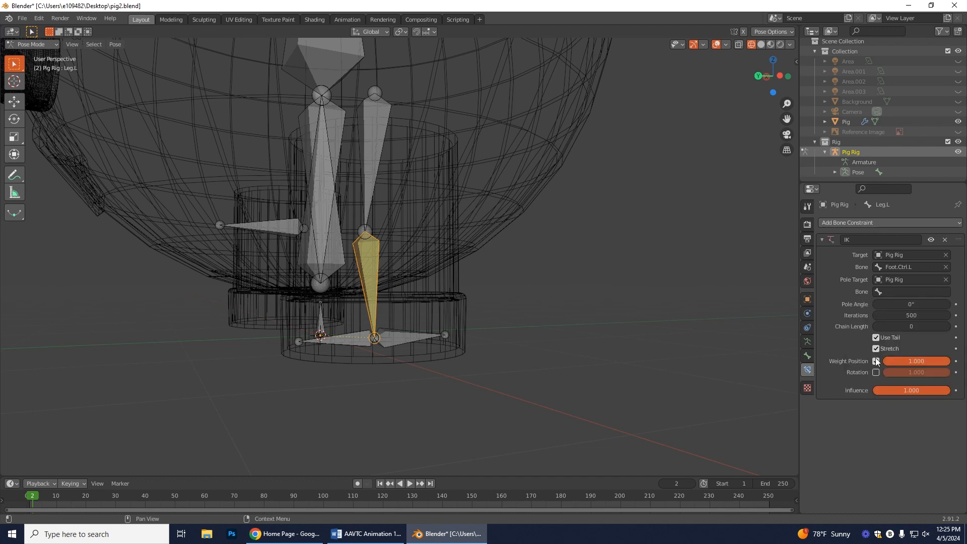
Rename the Foot.L.001 bone in front of the knee as Knee.L.
{"action": "left_click", "coordinate": [908, 290]}
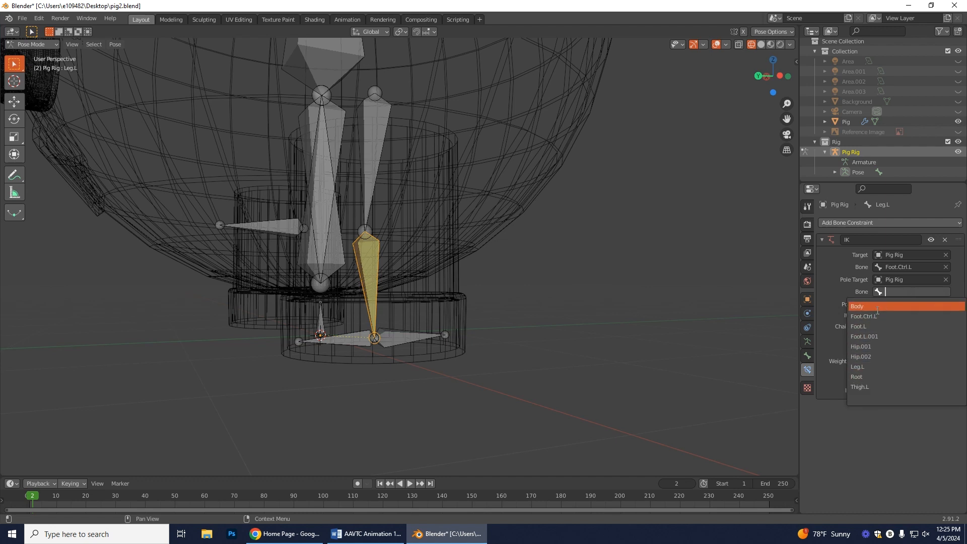
{"action": "left_click", "coordinate": [276, 228]}
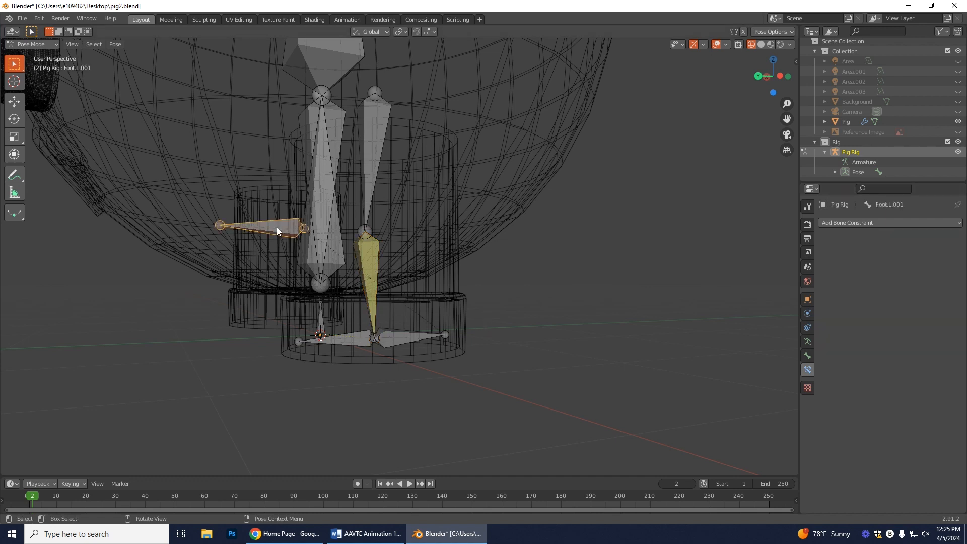
{"action": "key", "text": "F2"}
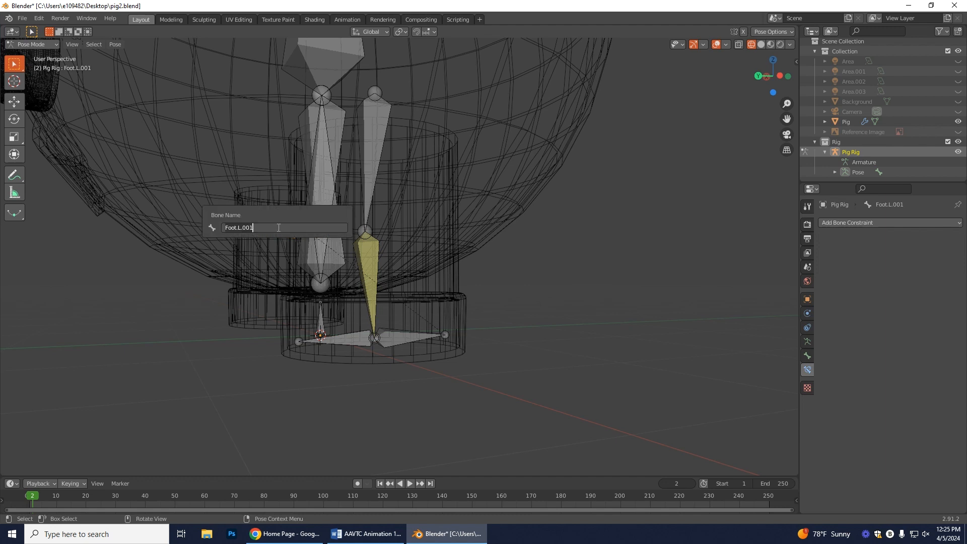
{"action": "key", "text": "ctrl+a"}
{"action": "type", "text": "Knee.L"}
{"action": "key", "text": "Return"}
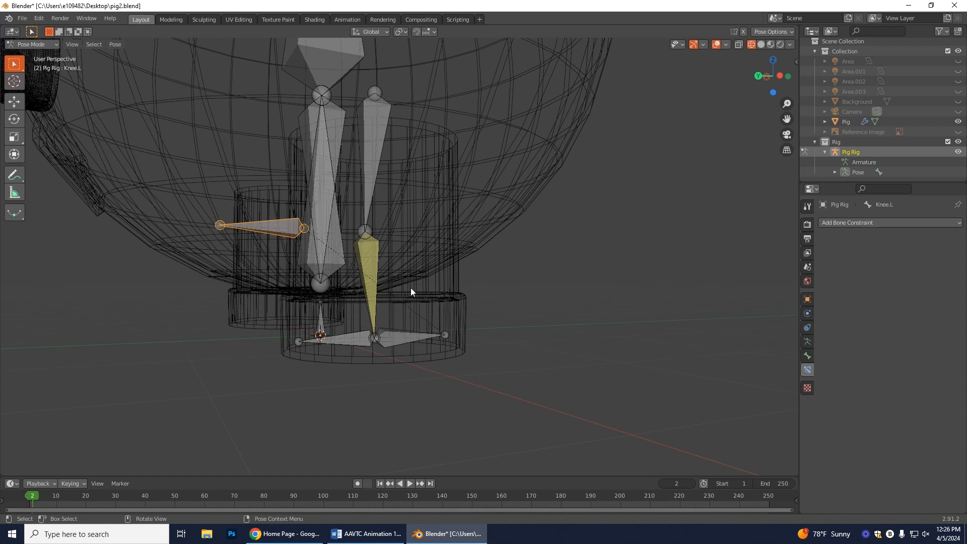
Set the pole target bone of the Leg.L IK constraint to Knee.L.
{"action": "left_click", "coordinate": [371, 262]}
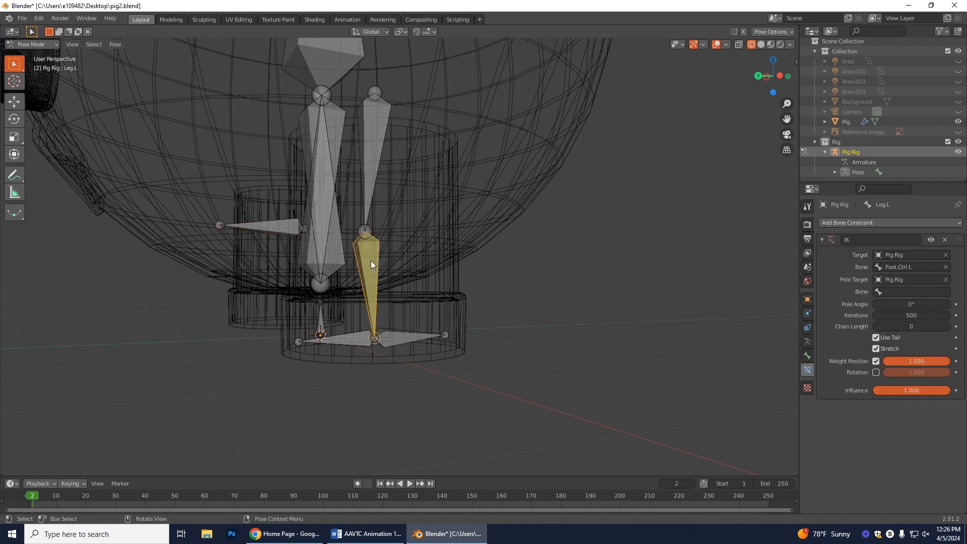
{"action": "left_click", "coordinate": [896, 292]}
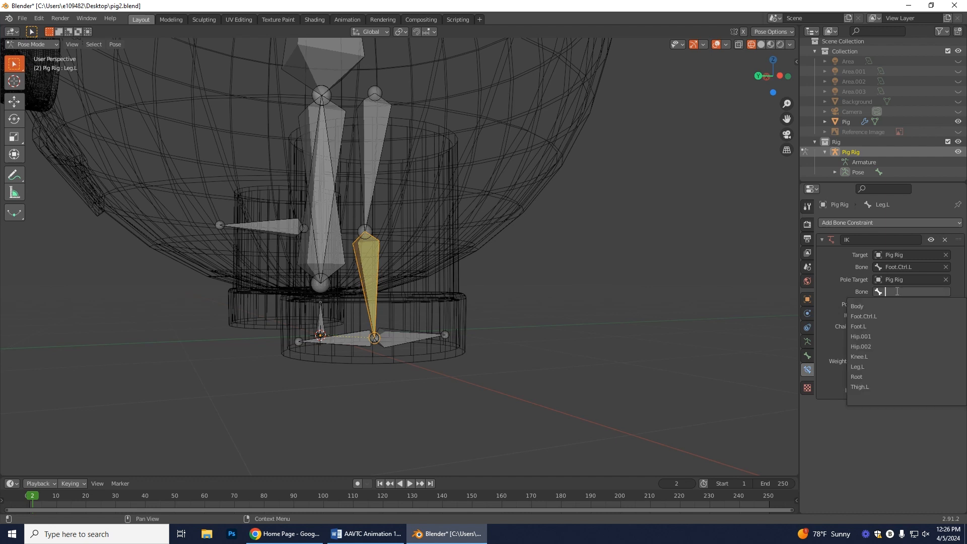
{"action": "left_click", "coordinate": [874, 356]}
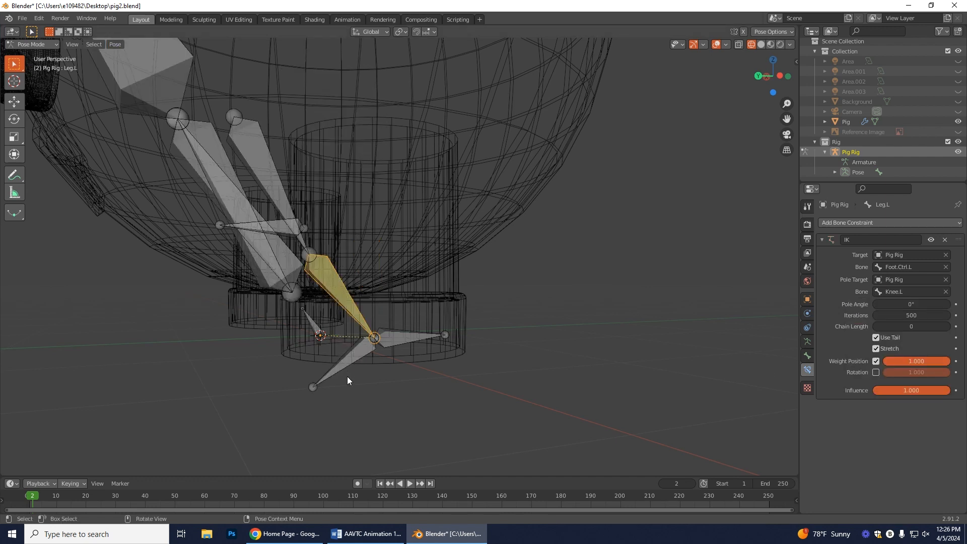
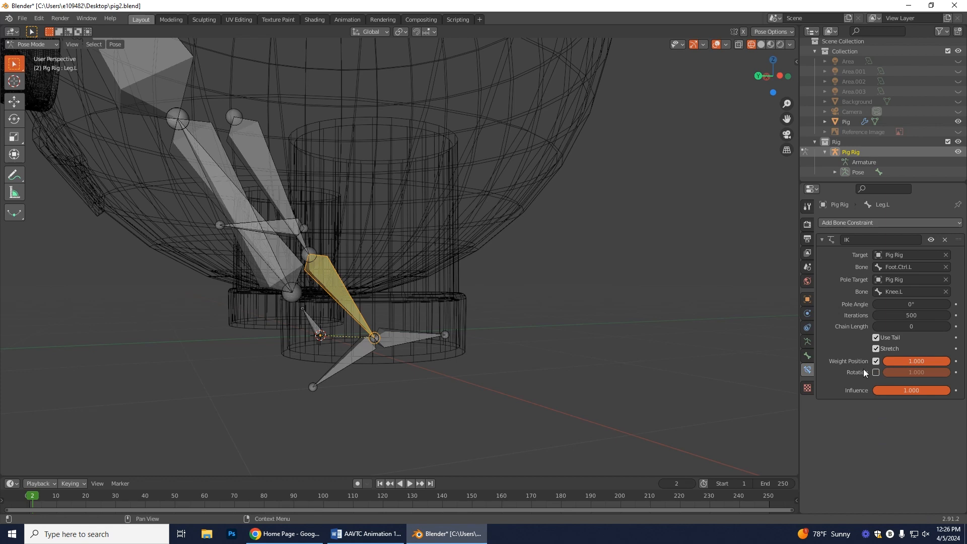
Set the chain length of the Leg.L IK constraint to 2, checking the leg from the back view.
{"action": "left_click", "coordinate": [758, 75]}
{"action": "scroll", "coordinate": [582, 319], "scroll_direction": "up", "scroll_amount": 3}
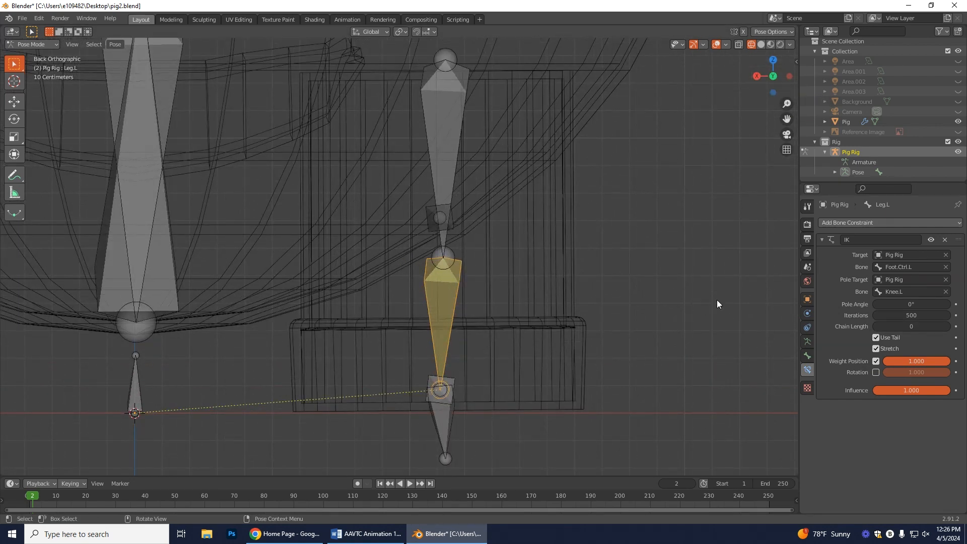
{"action": "left_click", "coordinate": [946, 328]}
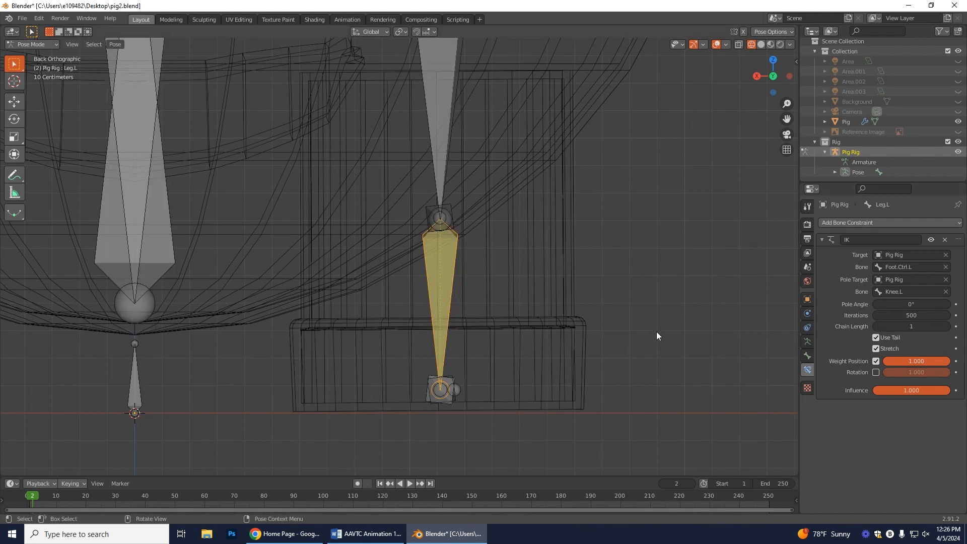
{"action": "middle_click_drag", "start_coordinate": [642, 270], "coordinate": [635, 317], "text": "shift"}
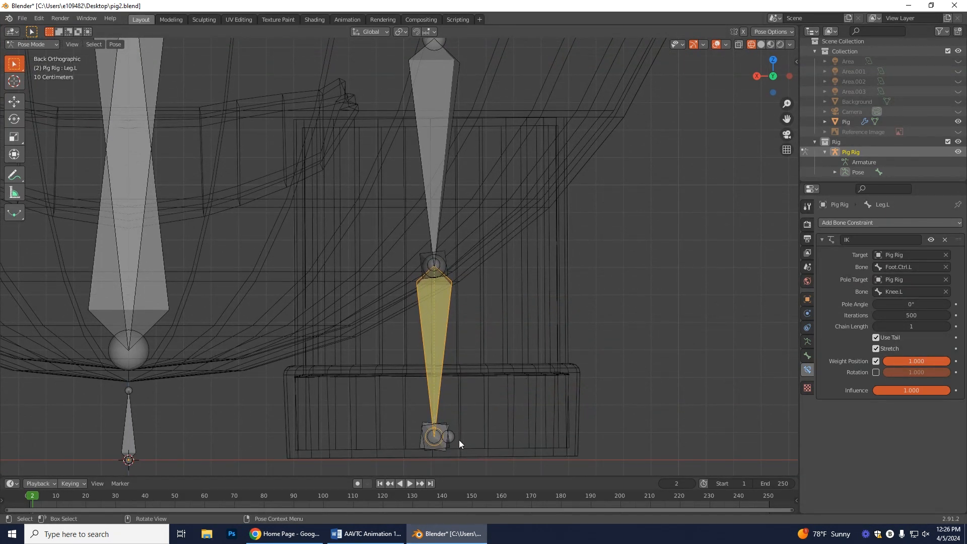
{"action": "left_click", "coordinate": [947, 326]}
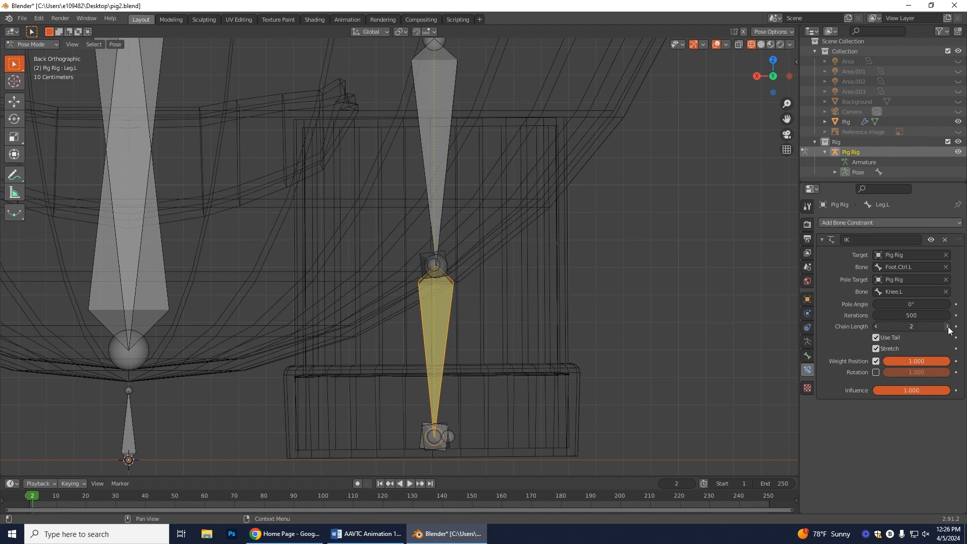
{"action": "left_click", "coordinate": [875, 326]}
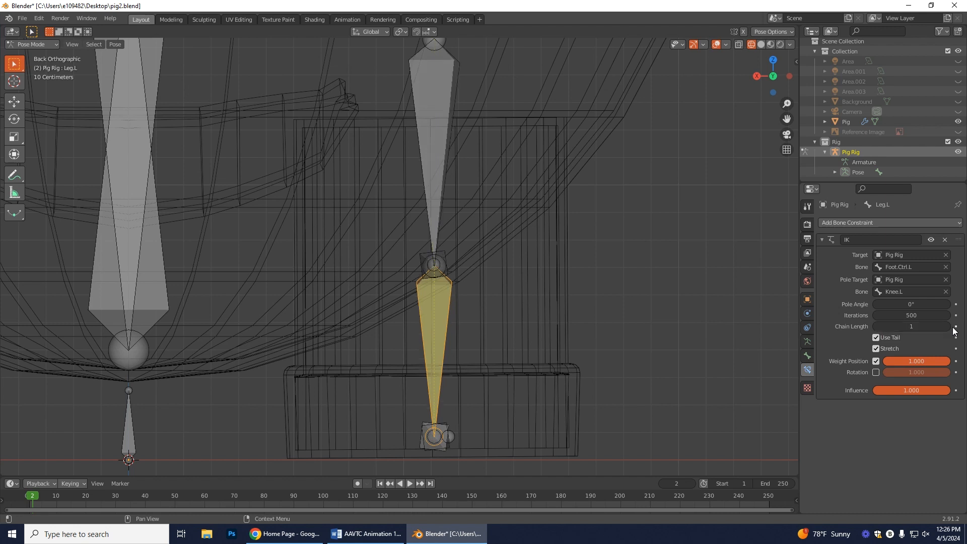
{"action": "left_click", "coordinate": [947, 327]}
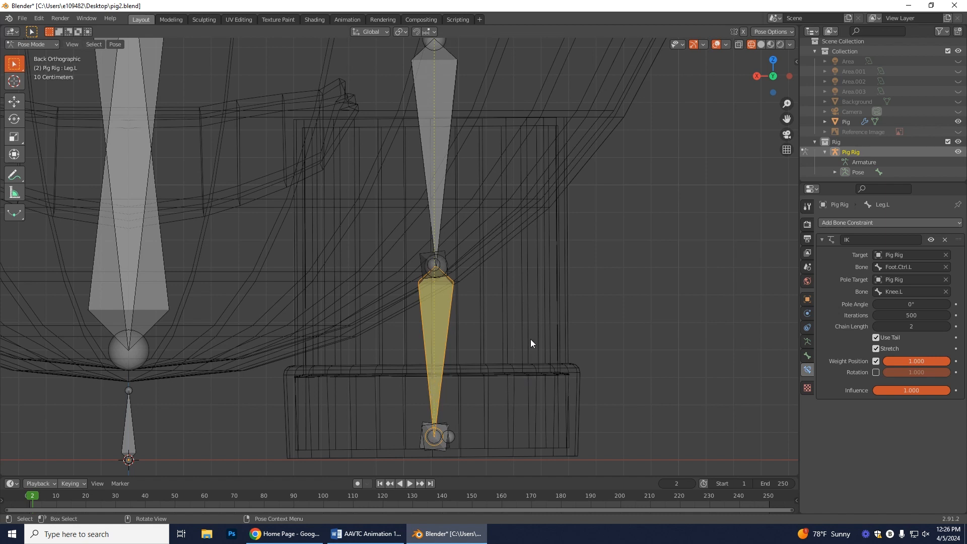
Add a Copy Rotation bone constraint to the Foot.L bone with Pig Rig as target and Foot.Ctrl.L as its bone.
{"action": "scroll", "coordinate": [525, 397], "scroll_direction": "down", "scroll_amount": 3}
{"action": "middle_click_drag", "start_coordinate": [525, 398], "coordinate": [472, 397]}
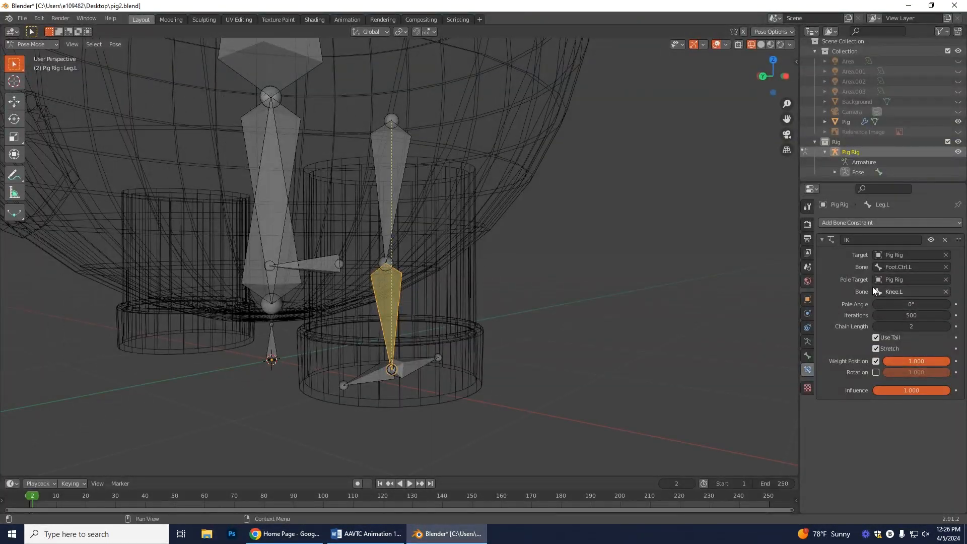
{"action": "left_click", "coordinate": [763, 76]}
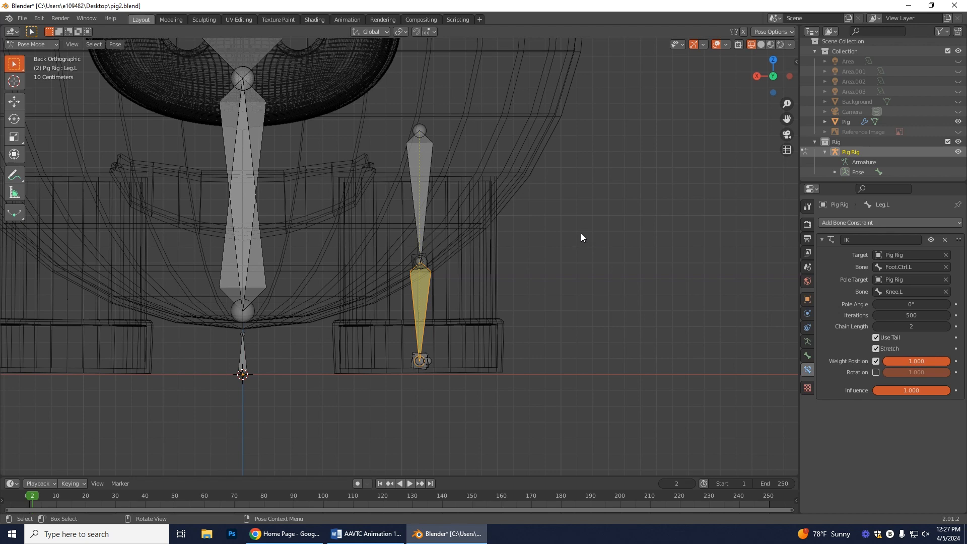
{"action": "middle_click_drag", "start_coordinate": [590, 325], "coordinate": [349, 370]}
{"action": "left_click", "coordinate": [357, 371]}
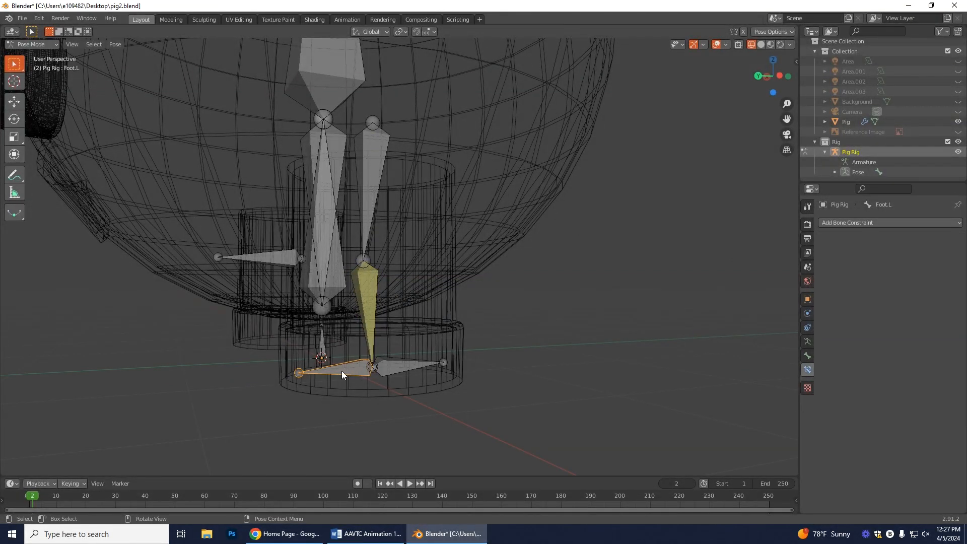
{"action": "left_click", "coordinate": [854, 222]}
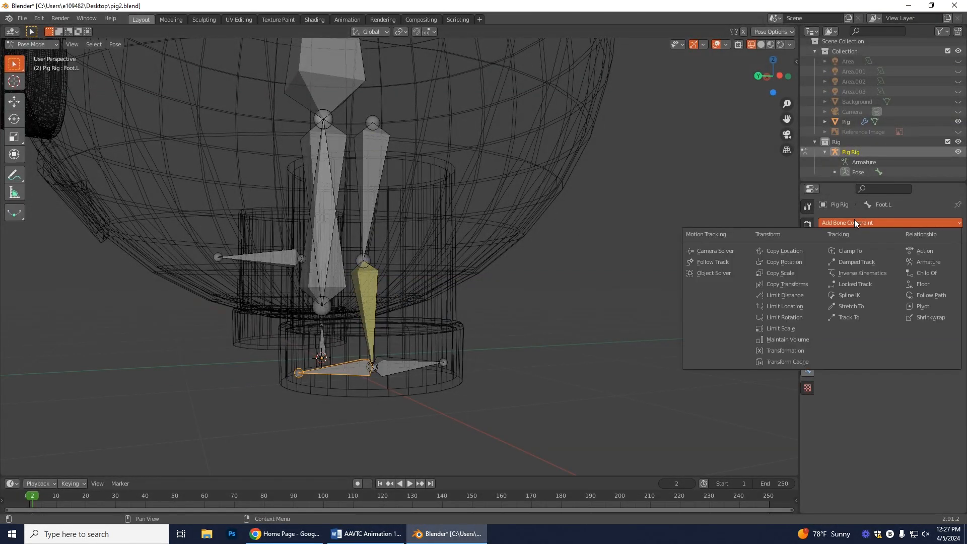
{"action": "left_click", "coordinate": [781, 261]}
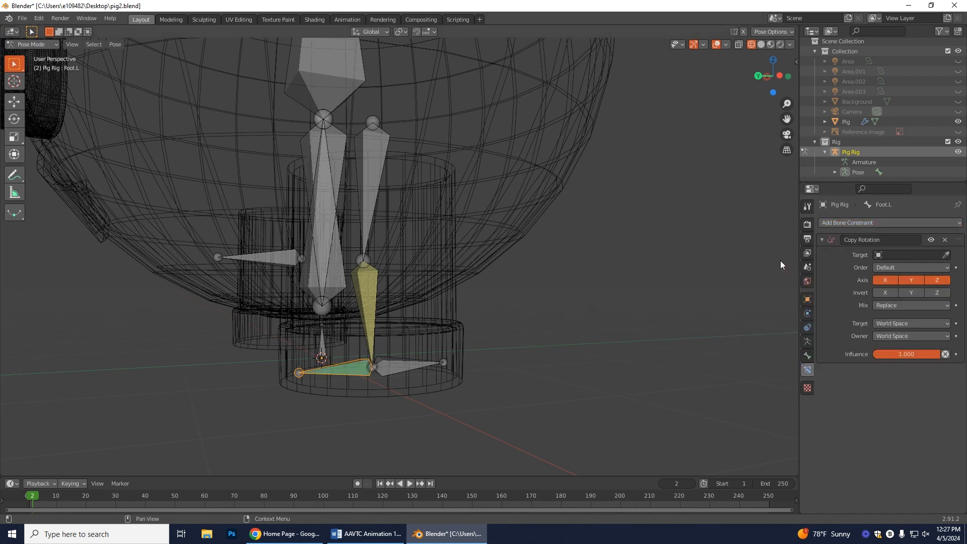
{"action": "left_click", "coordinate": [908, 255]}
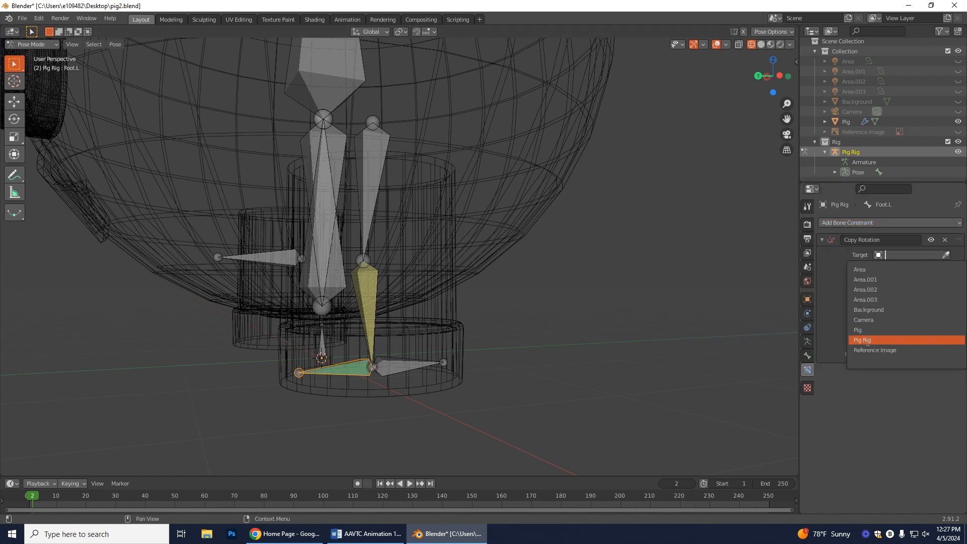
{"action": "left_click", "coordinate": [868, 339]}
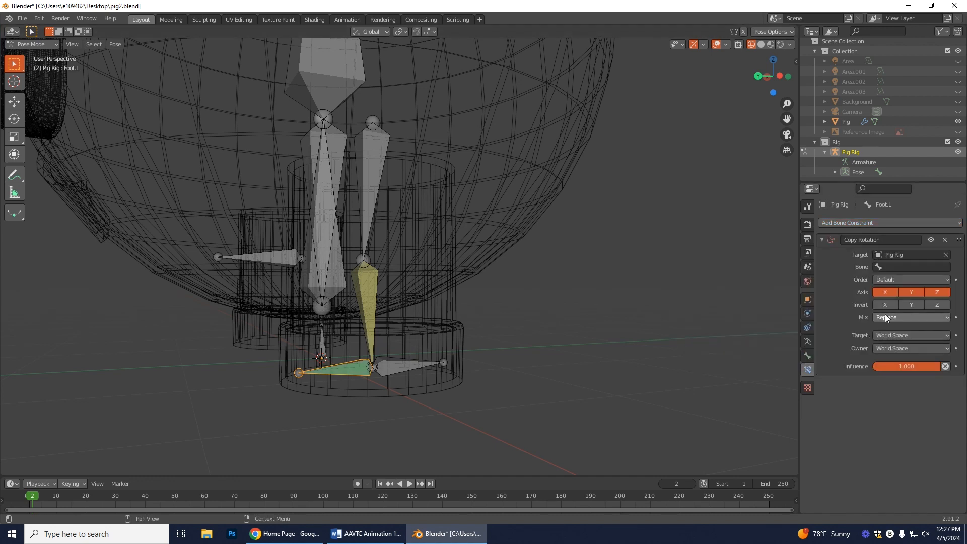
{"action": "left_click", "coordinate": [898, 266]}
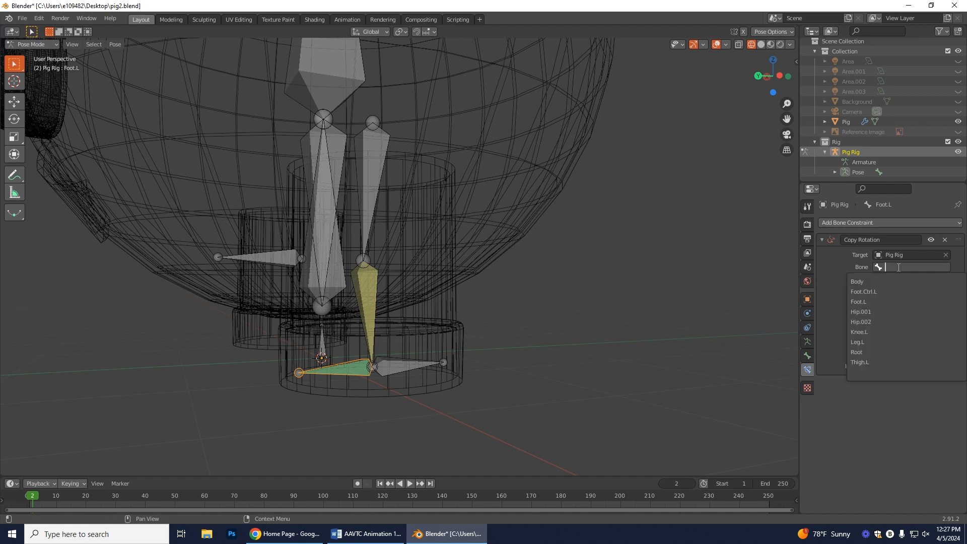
{"action": "left_click", "coordinate": [889, 292]}
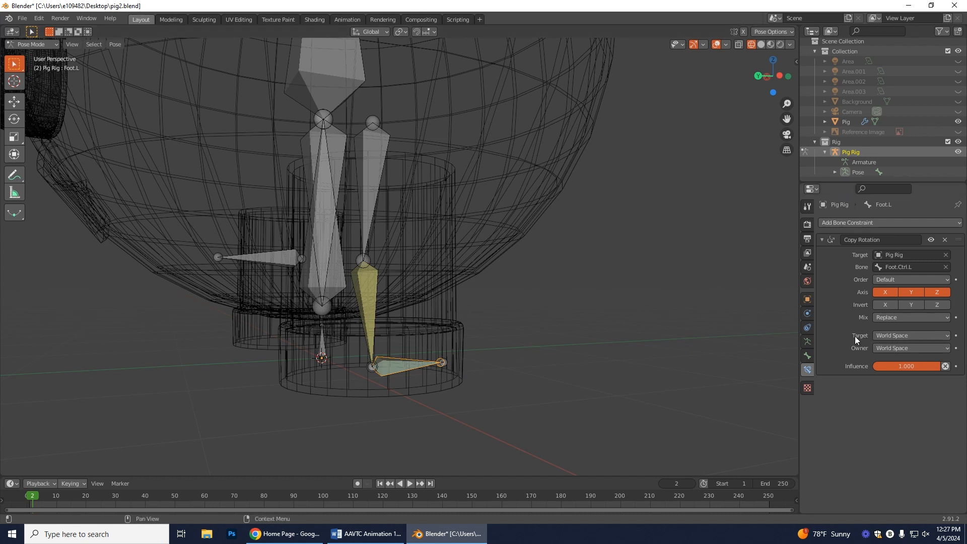
Set both the target and owner space of the Copy Rotation constraint to Local With Parent.
{"action": "left_click", "coordinate": [893, 337]}
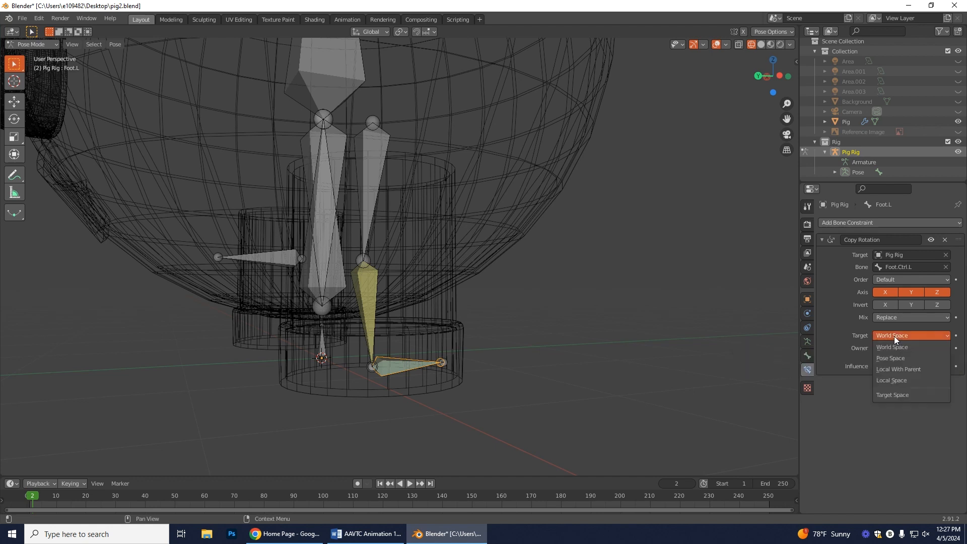
{"action": "left_click", "coordinate": [896, 368]}
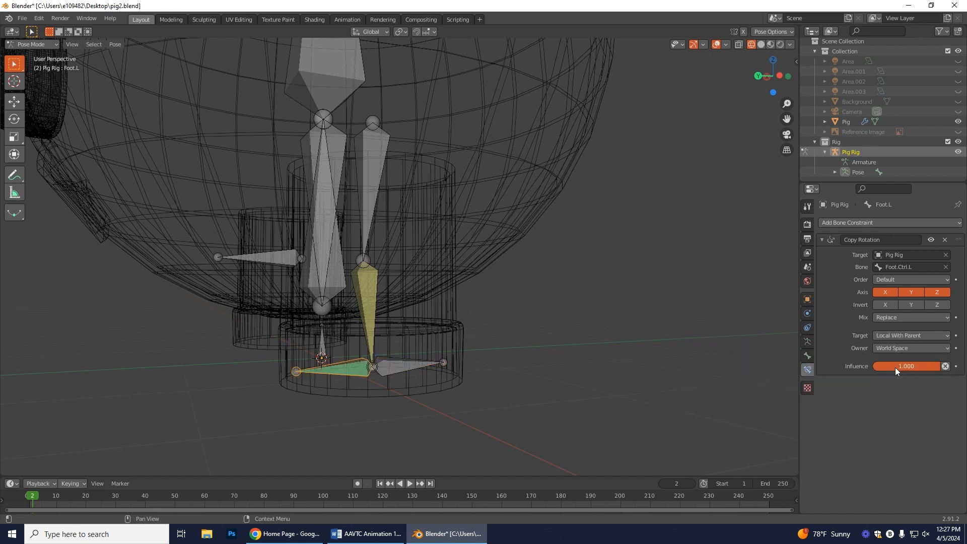
{"action": "left_click", "coordinate": [889, 350]}
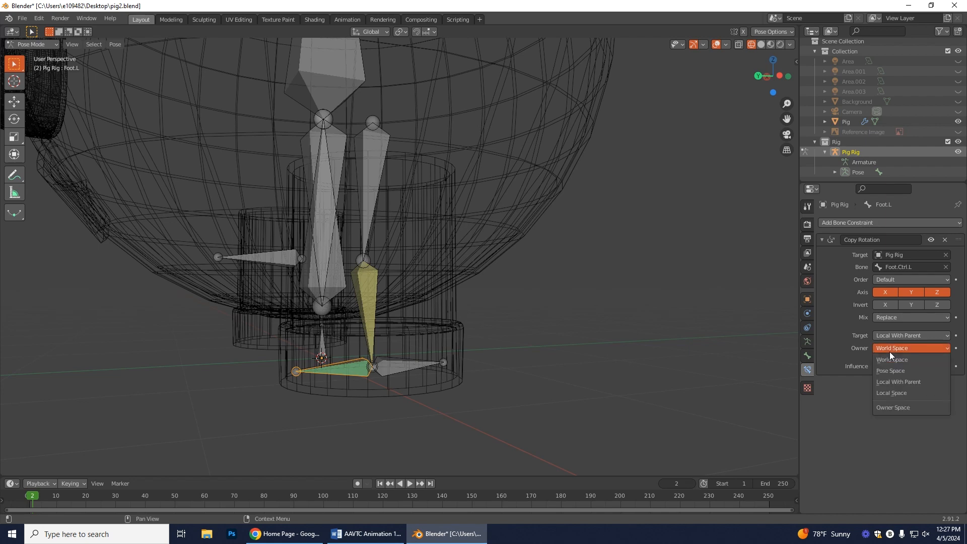
{"action": "left_click", "coordinate": [895, 381]}
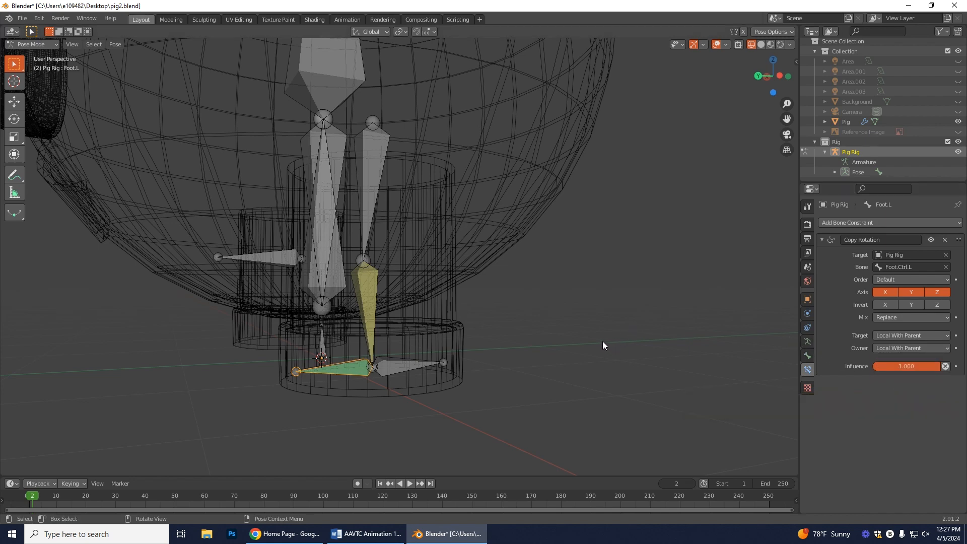
Try raising the Foot.Ctrl.L bone about 0.042 m along Z, and undo the move.
{"action": "middle_click_drag", "start_coordinate": [582, 354], "coordinate": [564, 354]}
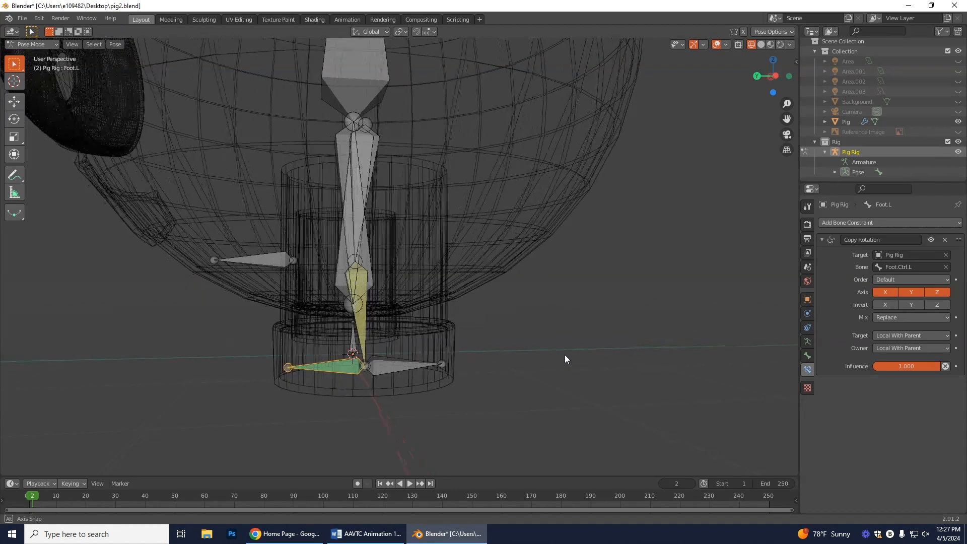
{"action": "left_click", "coordinate": [404, 368]}
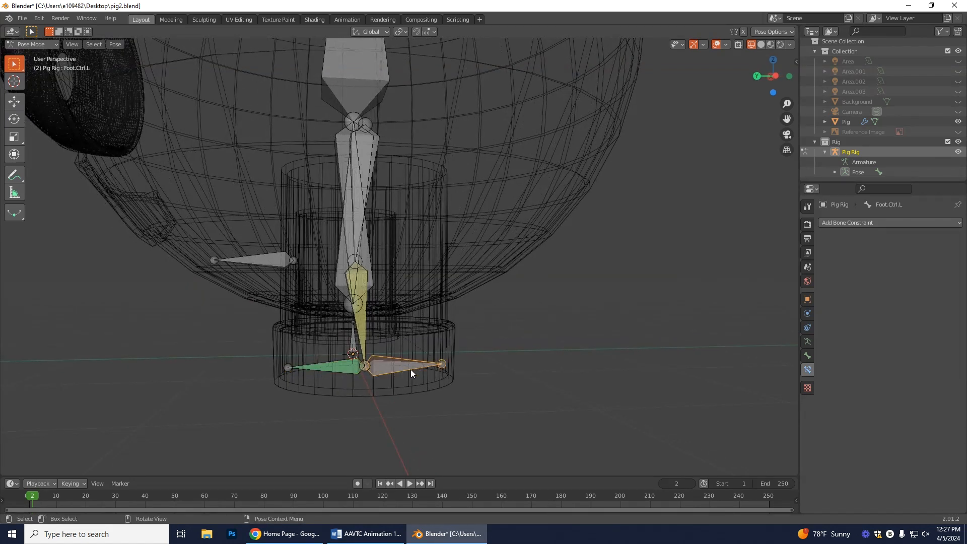
{"action": "left_click", "coordinate": [12, 104]}
{"action": "left_click_drag", "start_coordinate": [365, 341], "coordinate": [412, 324]}
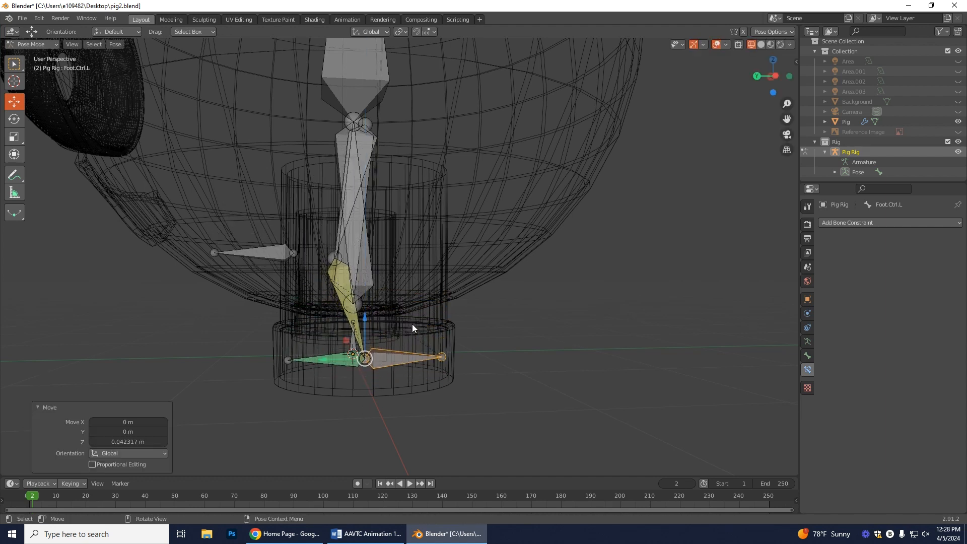
{"action": "key", "text": "ctrl+z"}
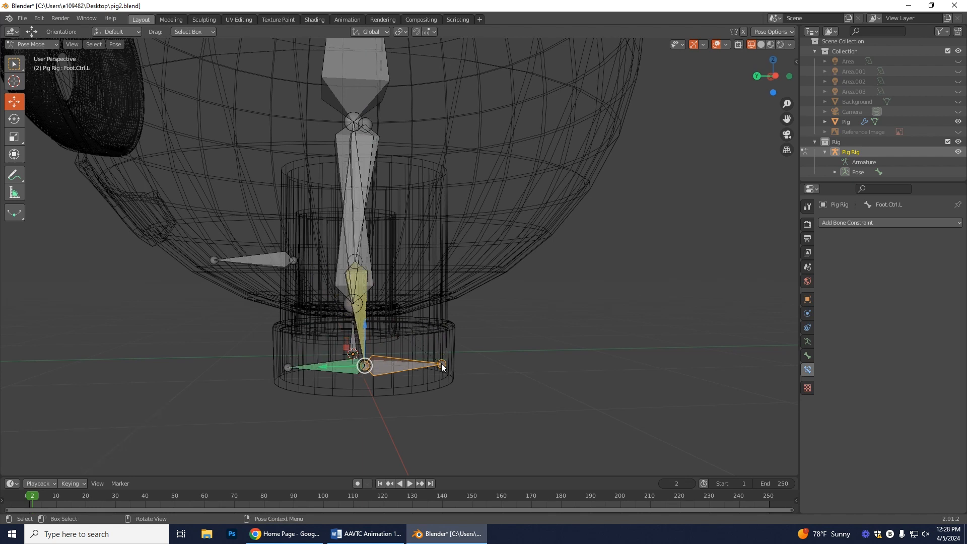
Raise the Foot.Ctrl.L bone along Z, high enough to test the knee bend clearly.
{"action": "left_click_drag", "start_coordinate": [364, 348], "coordinate": [426, 330]}
{"action": "left_click", "coordinate": [441, 325]}
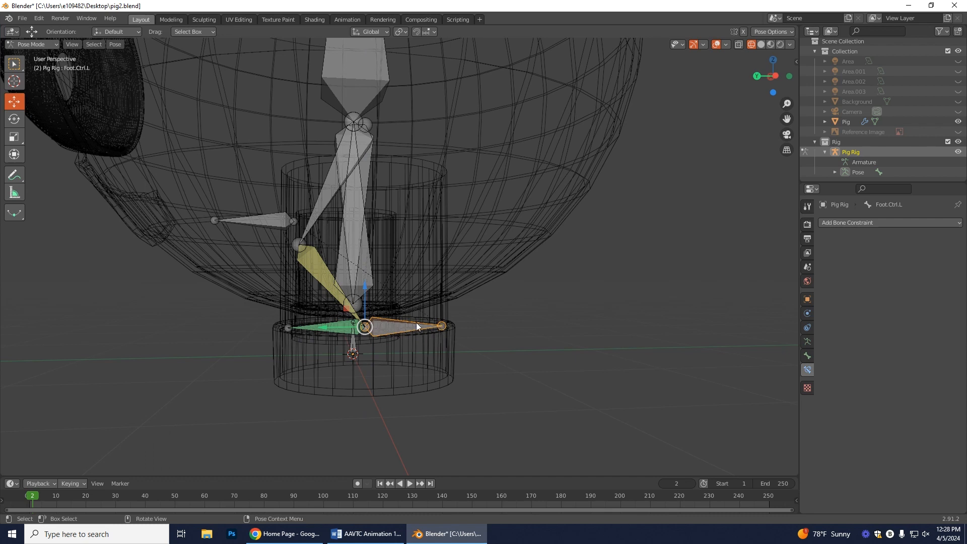
Try rotating the Foot.Ctrl.L bone about -29.4° around the X axis, and undo the rotation.
{"action": "left_click", "coordinate": [14, 119]}
{"action": "left_click_drag", "start_coordinate": [328, 346], "coordinate": [337, 327]}
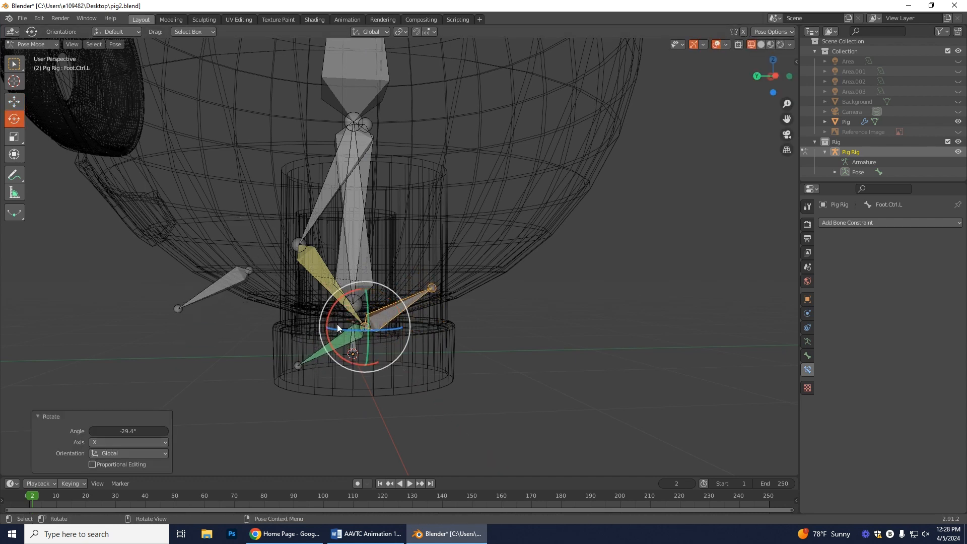
{"action": "key", "text": "ctrl+z"}
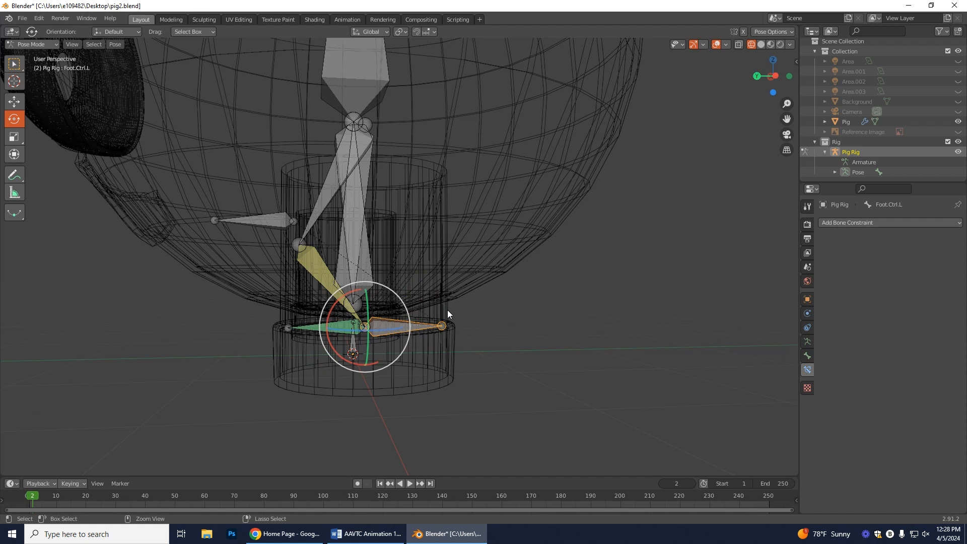
{"action": "key", "text": "ctrl+z"}
{"action": "left_click", "coordinate": [503, 295]}
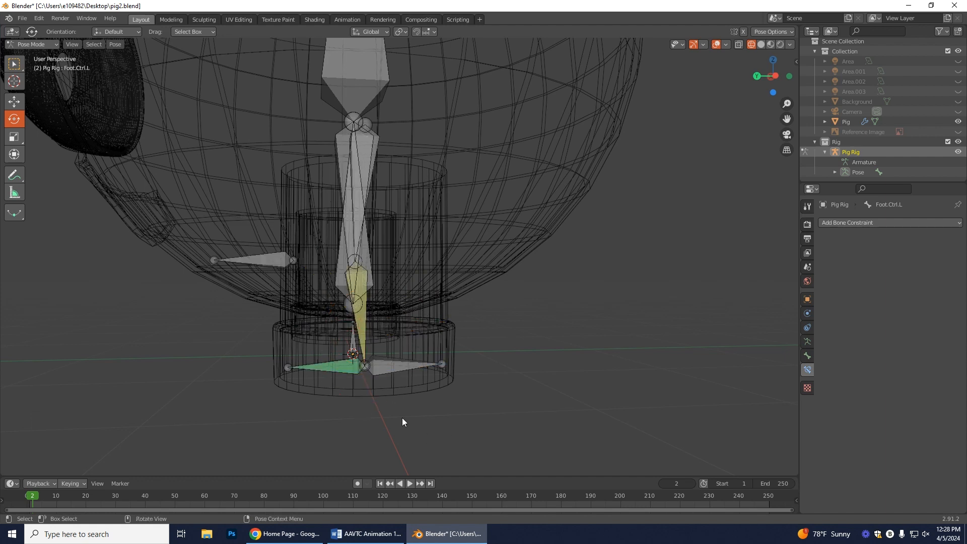
{"action": "left_click", "coordinate": [39, 19]}
{"action": "left_click", "coordinate": [47, 42]}
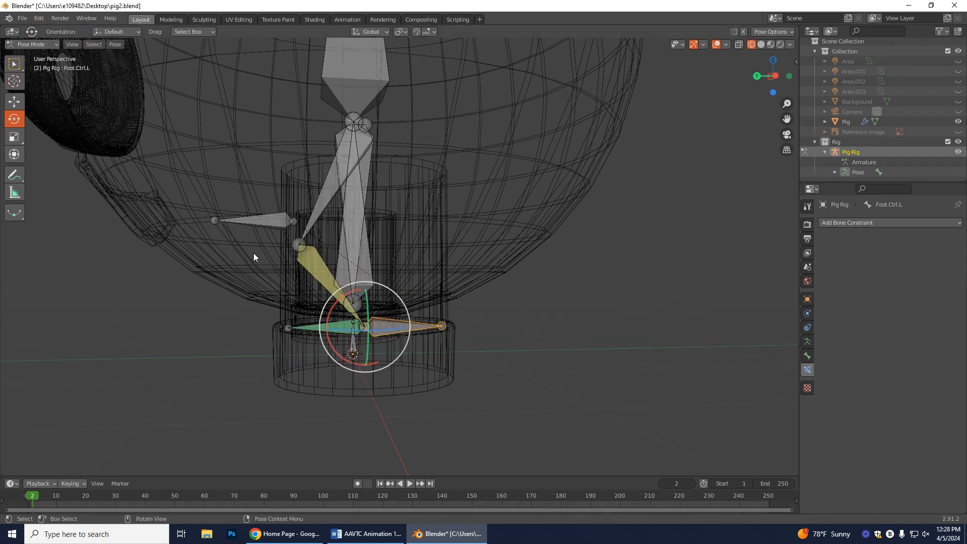
Select all bones and clear all their pose transforms to return the rig to its rest pose.
{"action": "mouse_move", "coordinate": [492, 307]}
{"action": "middle_mouse_down"}
{"action": "mouse_move", "coordinate": [569, 345]}
{"action": "mouse_move", "coordinate": [507, 304]}
{"action": "middle_mouse_up"}
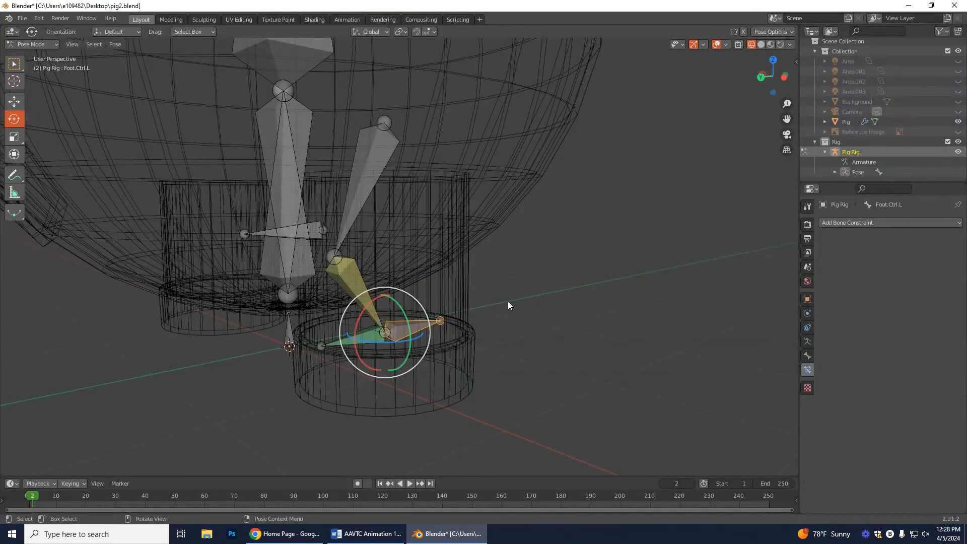
{"action": "scroll", "coordinate": [487, 287], "scroll_direction": "down", "scroll_amount": 3}
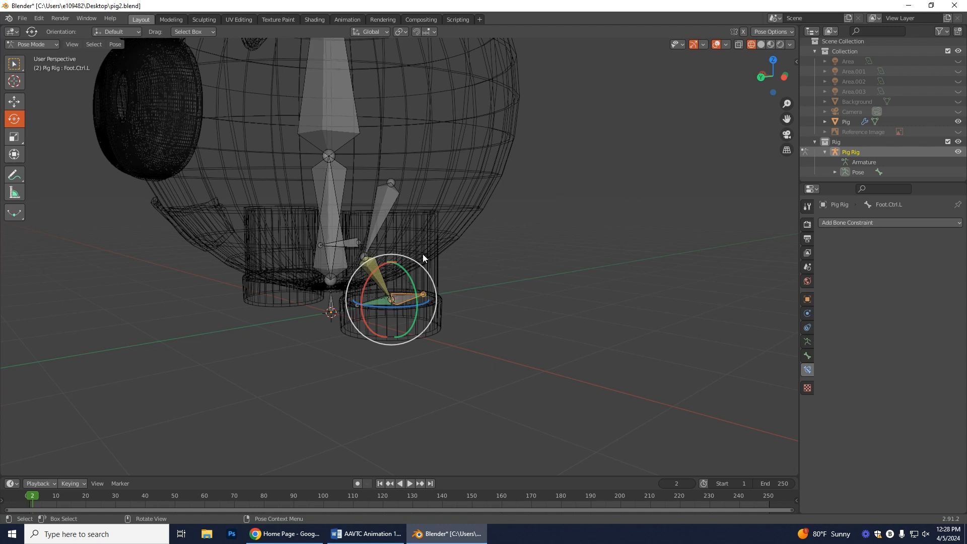
{"action": "key", "text": "a"}
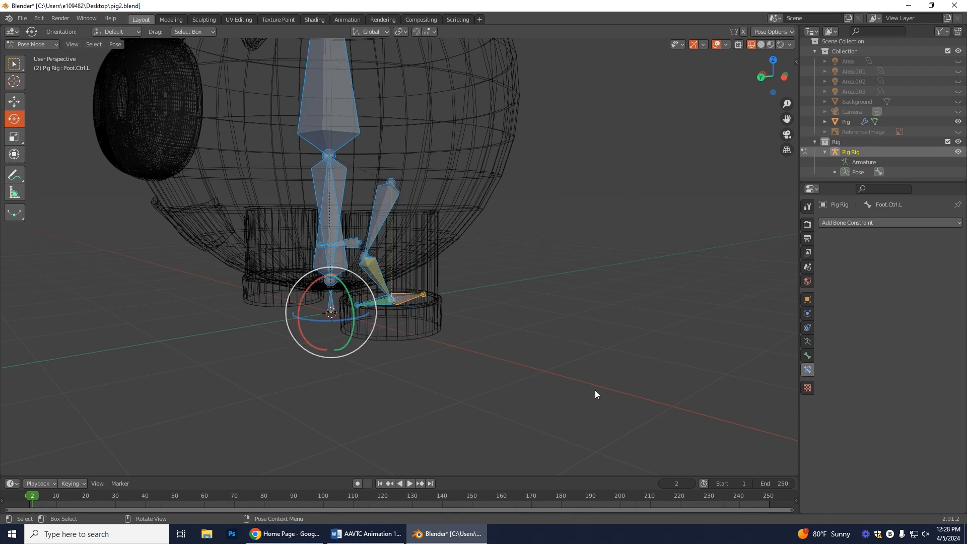
{"action": "left_click", "coordinate": [116, 47]}
{"action": "mouse_move", "coordinate": [141, 67]}
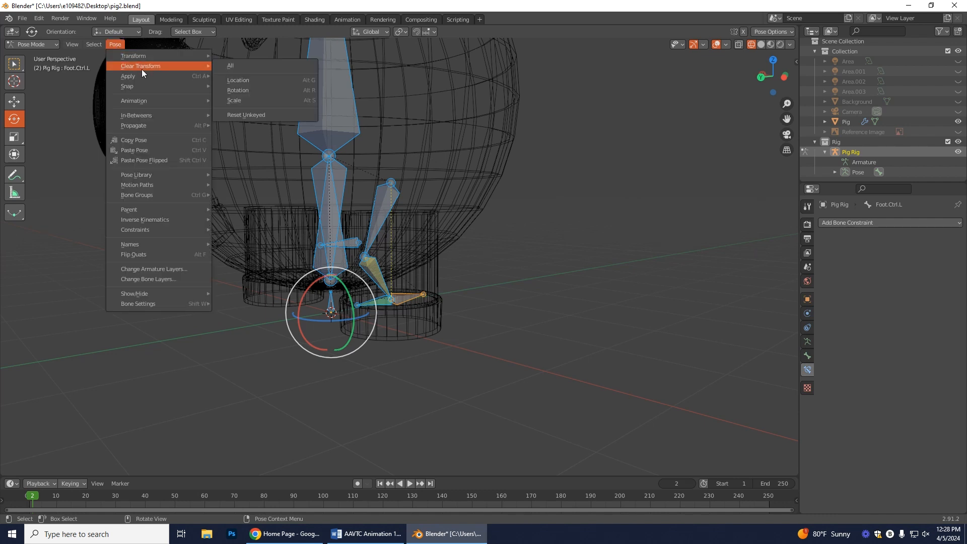
{"action": "left_click", "coordinate": [263, 66]}
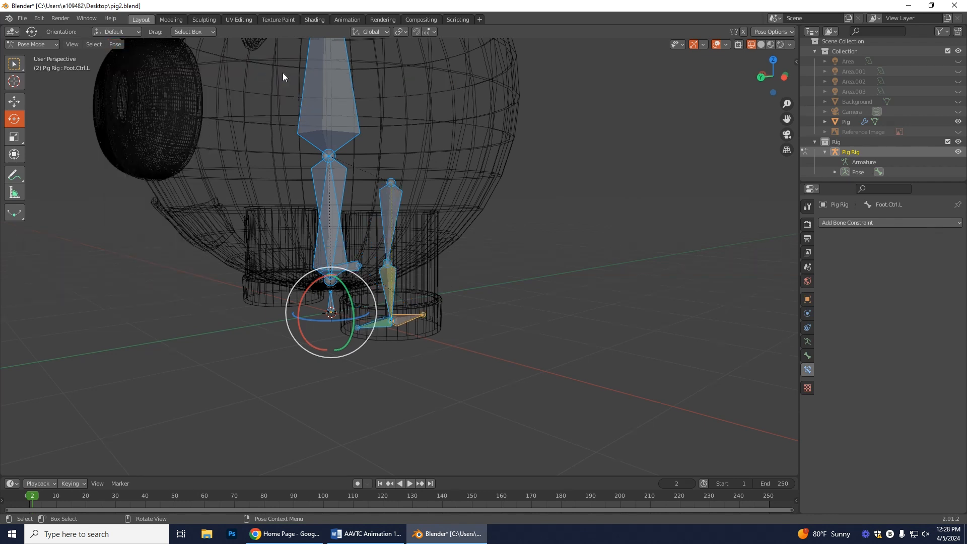
{"action": "left_click", "coordinate": [457, 381]}
Try moving the Knee.L bone sideways in the back orthographic view, and undo the move.
{"action": "scroll", "coordinate": [457, 381], "scroll_direction": "up", "scroll_amount": 5}
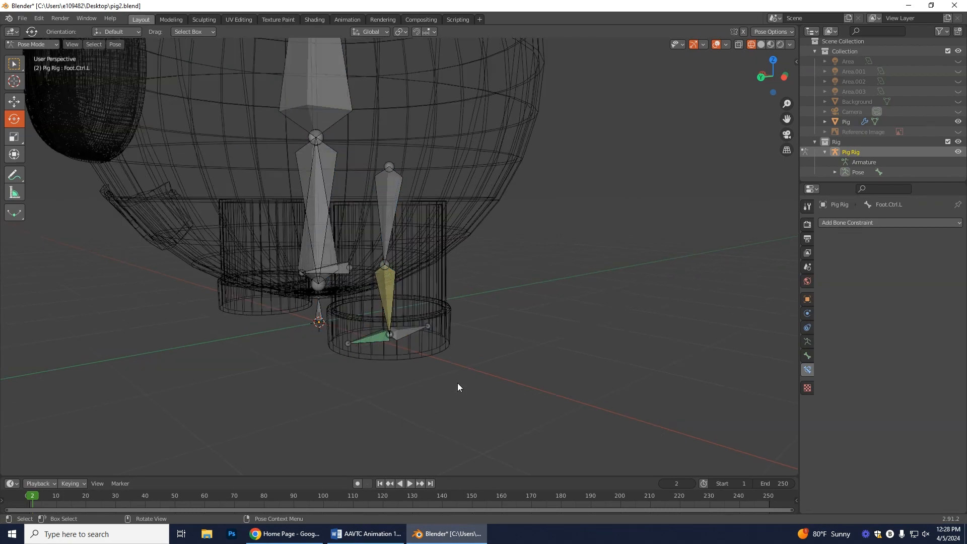
{"action": "middle_click_drag", "start_coordinate": [546, 395], "coordinate": [642, 416]}
{"action": "left_click", "coordinate": [497, 269]}
{"action": "left_click", "coordinate": [777, 77]}
{"action": "left_click", "coordinate": [15, 101]}
{"action": "left_click_drag", "start_coordinate": [391, 265], "coordinate": [487, 286]}
{"action": "key", "text": "ctrl+z"}
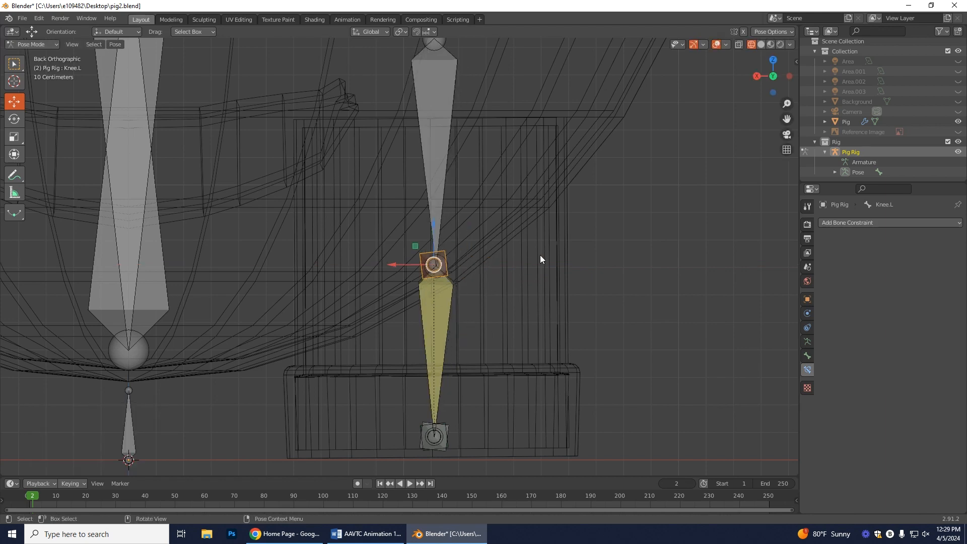
Switch the Pig Rig to Edit Mode with the whole armature in the back view.
{"action": "scroll", "coordinate": [549, 234], "scroll_direction": "down", "scroll_amount": 3}
{"action": "scroll", "coordinate": [546, 245], "scroll_direction": "down", "scroll_amount": 3}
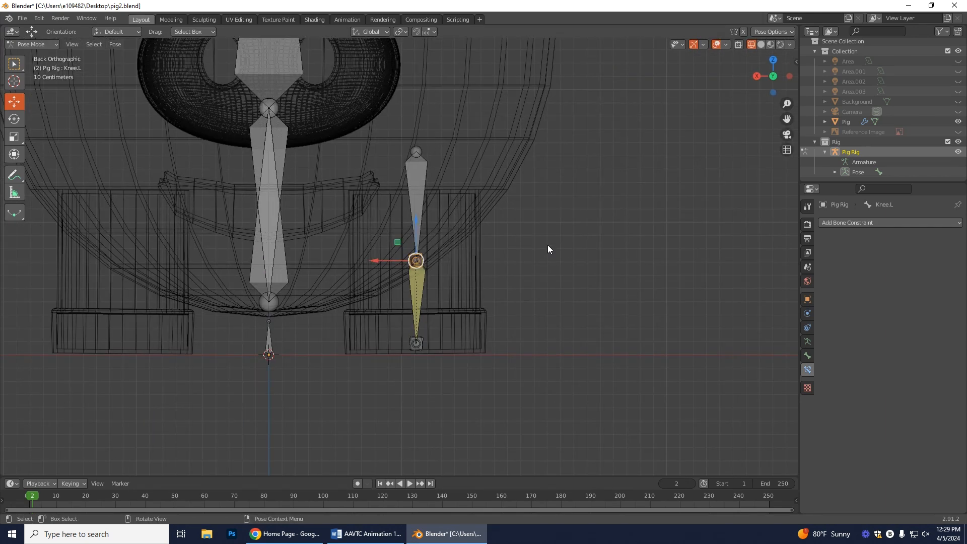
{"action": "middle_click_drag", "start_coordinate": [497, 224], "coordinate": [539, 342], "text": "shift"}
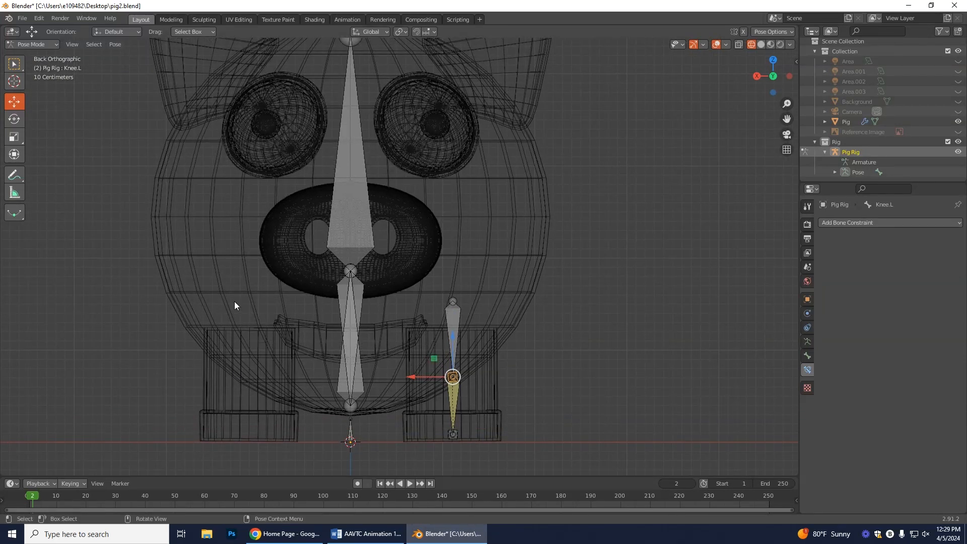
{"action": "left_click", "coordinate": [40, 47]}
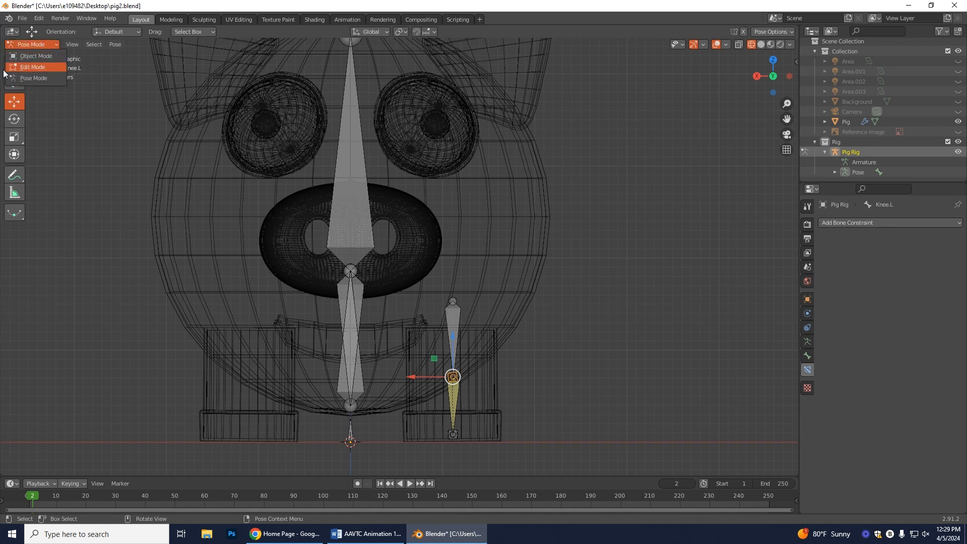
{"action": "left_click", "coordinate": [52, 68]}
{"action": "scroll", "coordinate": [538, 174], "scroll_direction": "down", "scroll_amount": 2}
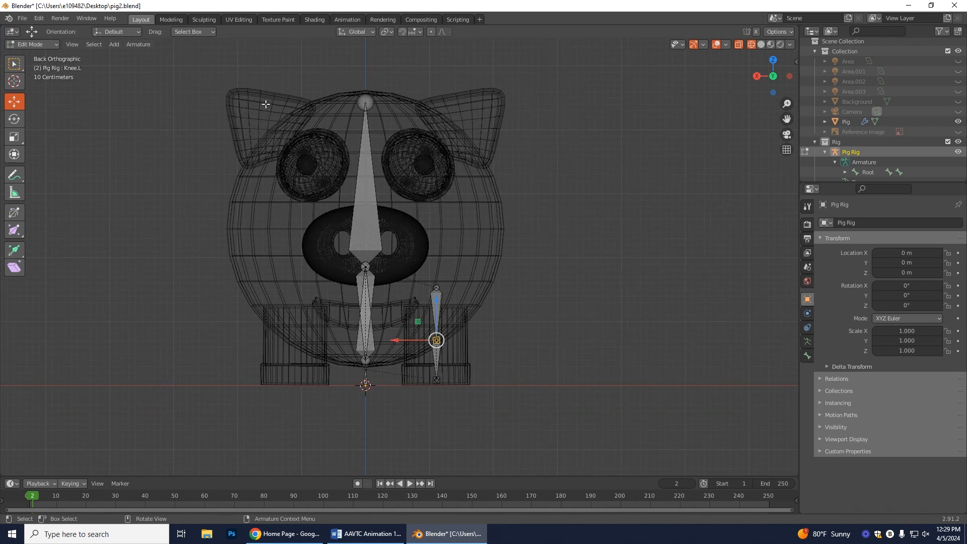
Select every bone of the armature and symmetrize them to create the mirrored right leg and control bones.
{"action": "left_click_drag", "start_coordinate": [217, 51], "coordinate": [579, 369]}
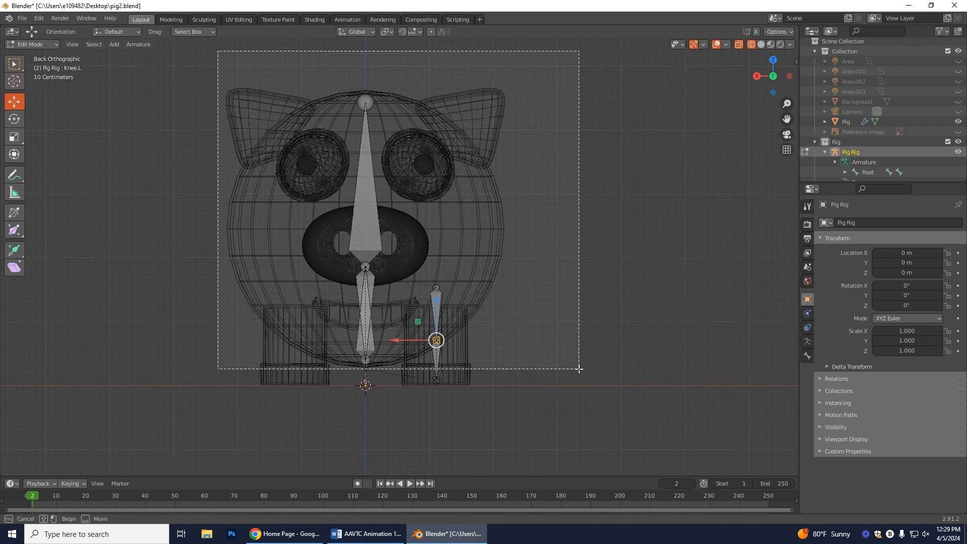
{"action": "left_click_drag", "start_coordinate": [579, 368], "coordinate": [579, 368]}
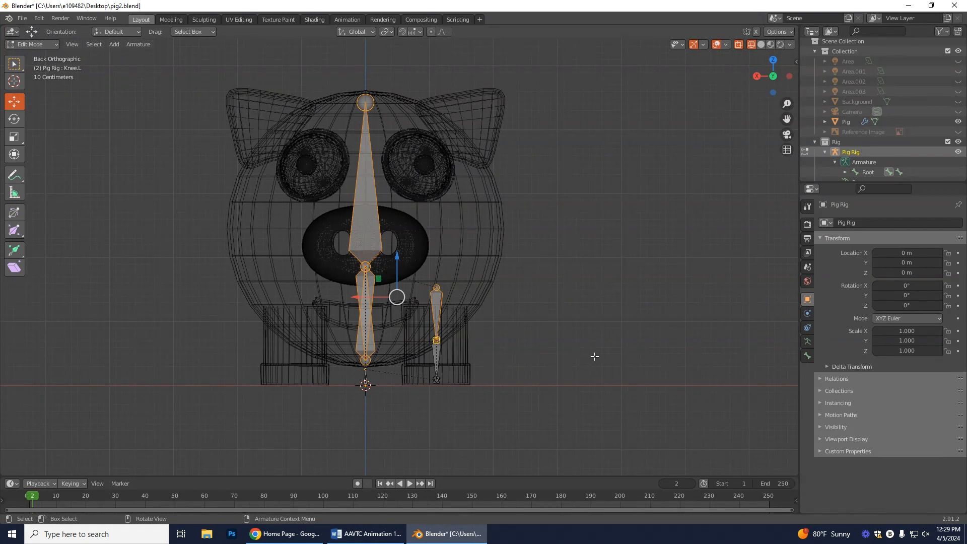
{"action": "key", "text": "a"}
{"action": "left_click", "coordinate": [624, 348]}
{"action": "key", "text": "a"}
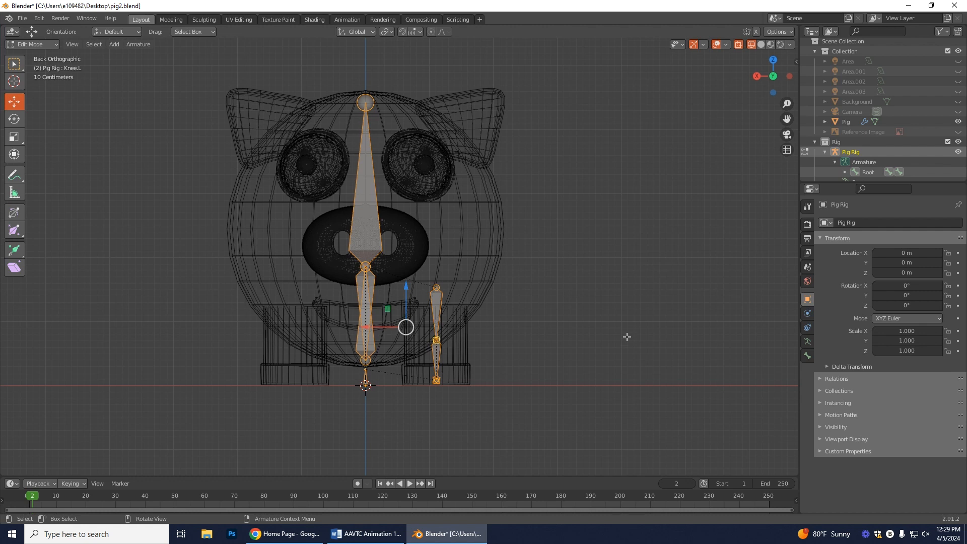
{"action": "left_click", "coordinate": [138, 44]}
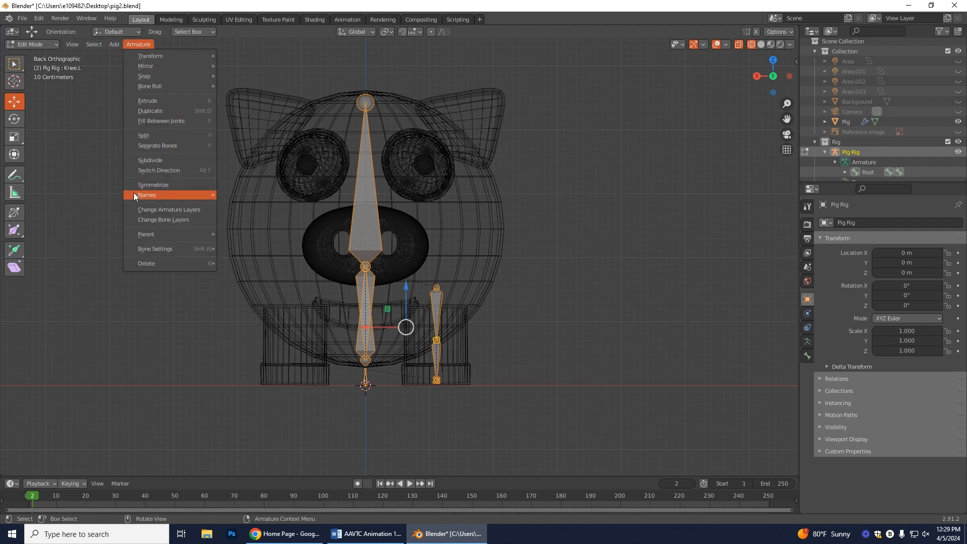
{"action": "mouse_move", "coordinate": [147, 192]}
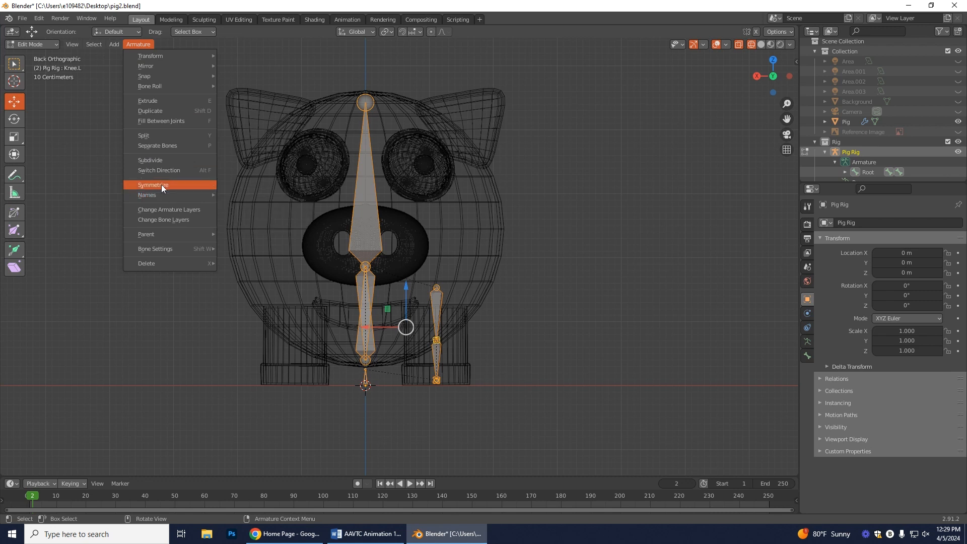
{"action": "left_click", "coordinate": [161, 184]}
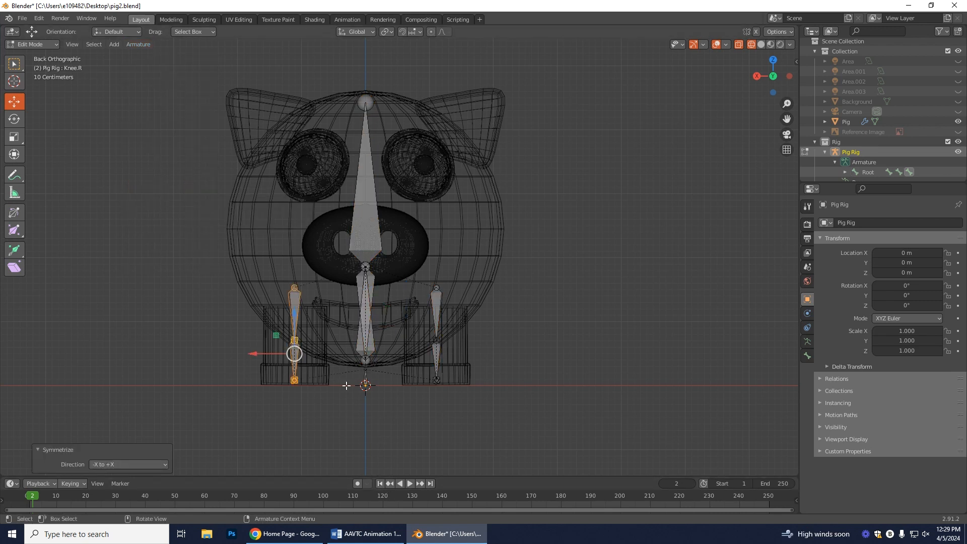
Expand the Pig Rig's armature hierarchy and examine the names and parenting of the left and right leg and control bones.
{"action": "scroll", "coordinate": [904, 140], "scroll_direction": "down", "scroll_amount": 1}
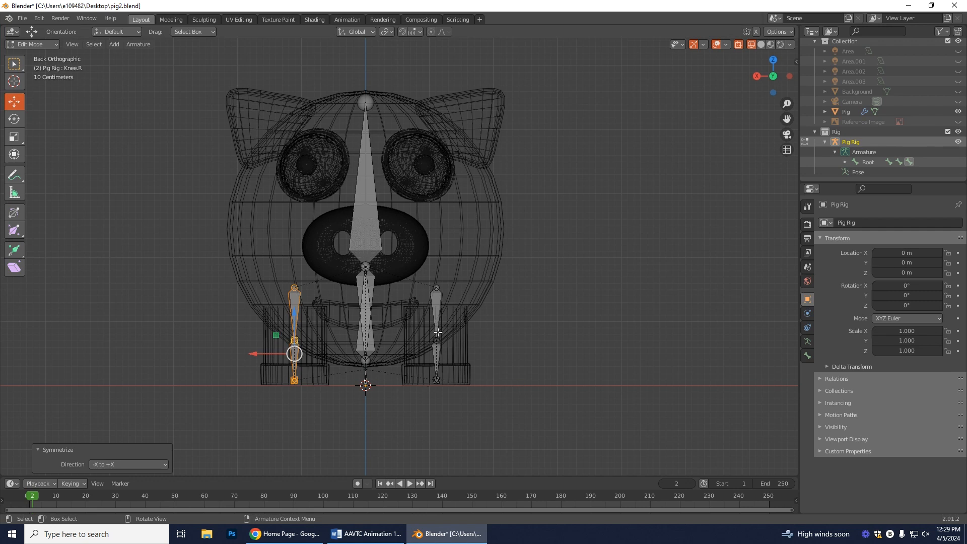
{"action": "left_click", "coordinate": [834, 153]}
{"action": "scroll", "coordinate": [833, 152], "scroll_direction": "up", "scroll_amount": 1}
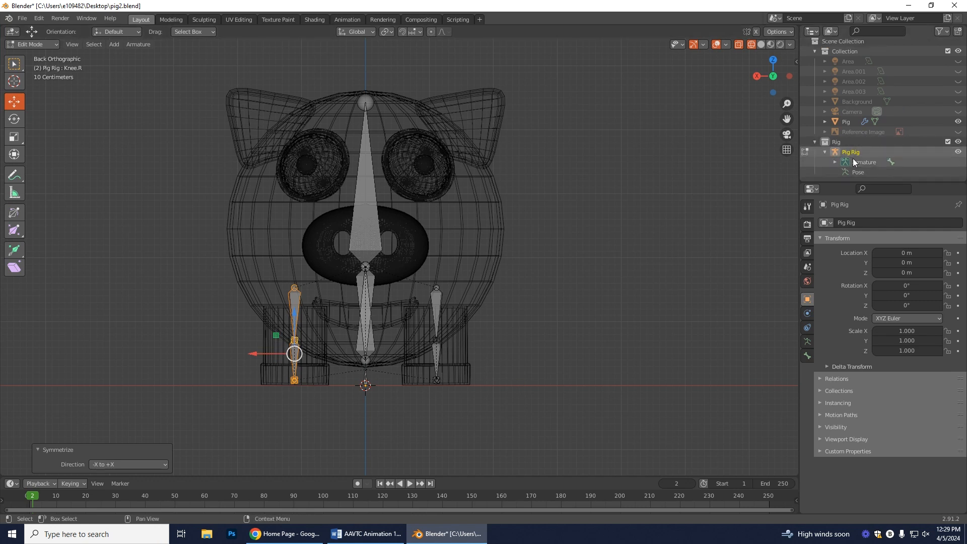
{"action": "left_click", "coordinate": [835, 162]}
{"action": "scroll", "coordinate": [871, 119], "scroll_direction": "down", "scroll_amount": 1}
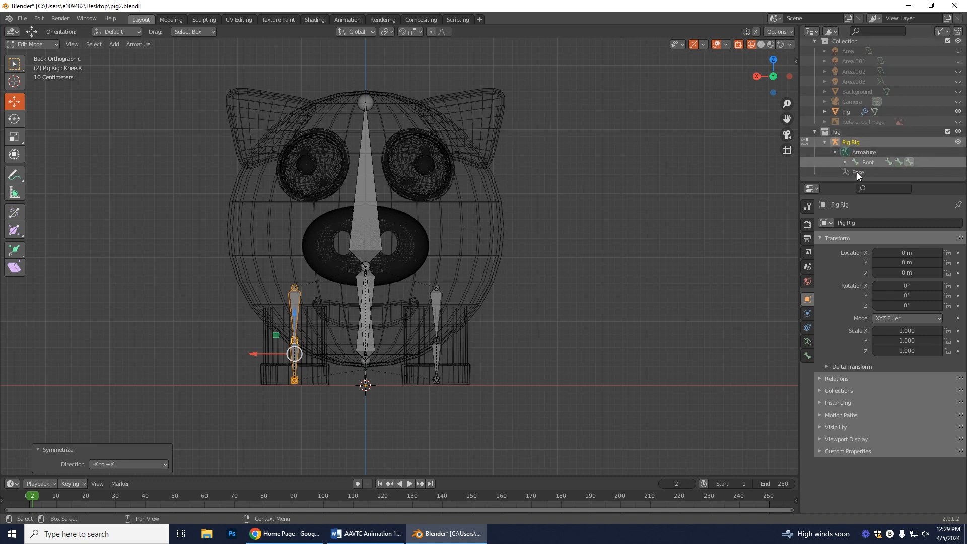
{"action": "left_click", "coordinate": [844, 162]}
{"action": "scroll", "coordinate": [866, 131], "scroll_direction": "down", "scroll_amount": 4}
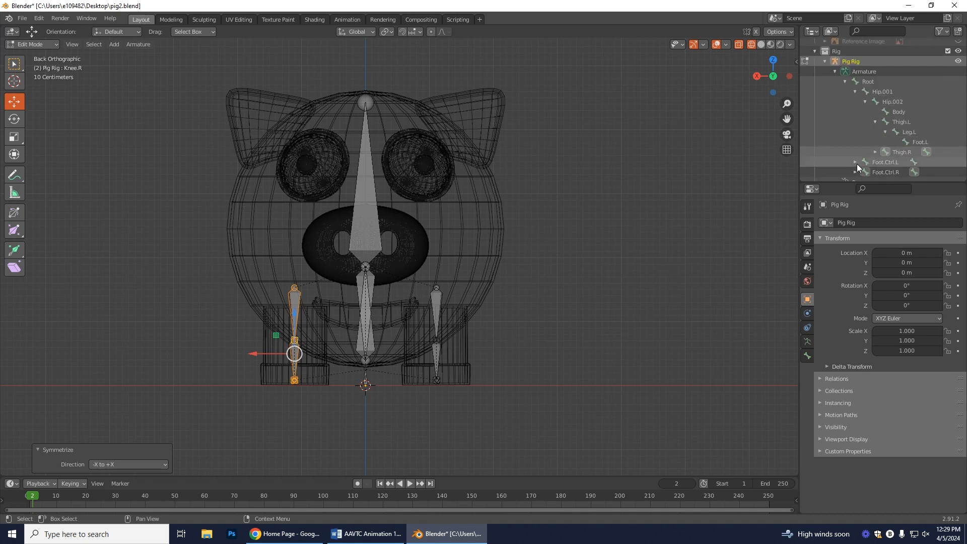
{"action": "scroll", "coordinate": [863, 161], "scroll_direction": "down", "scroll_amount": 1}
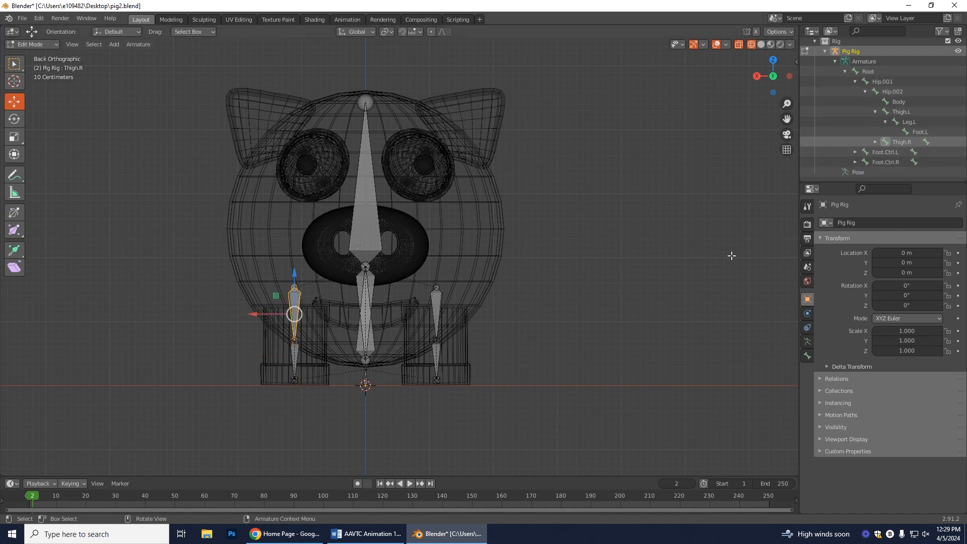
{"action": "left_click", "coordinate": [902, 143]}
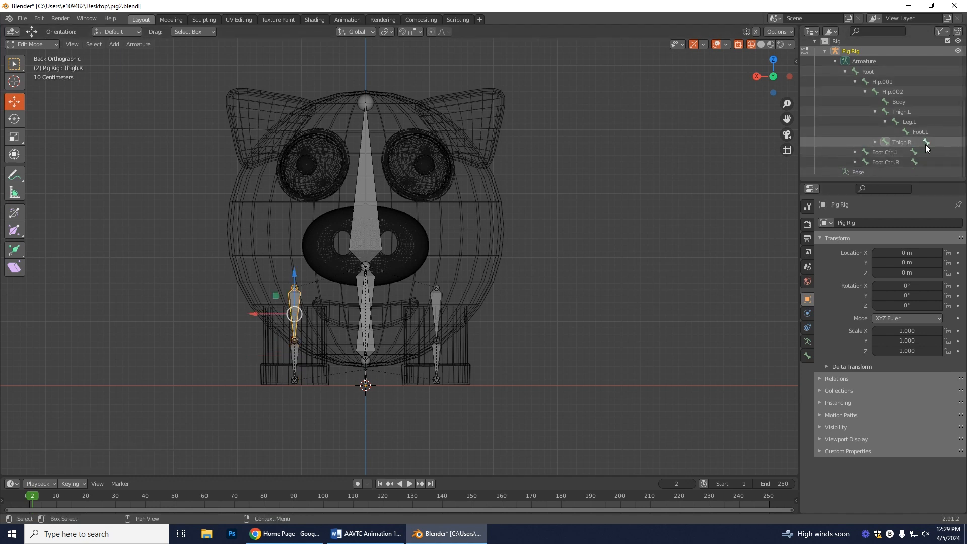
{"action": "left_click", "coordinate": [855, 162]}
{"action": "scroll", "coordinate": [928, 159], "scroll_direction": "down", "scroll_amount": 1}
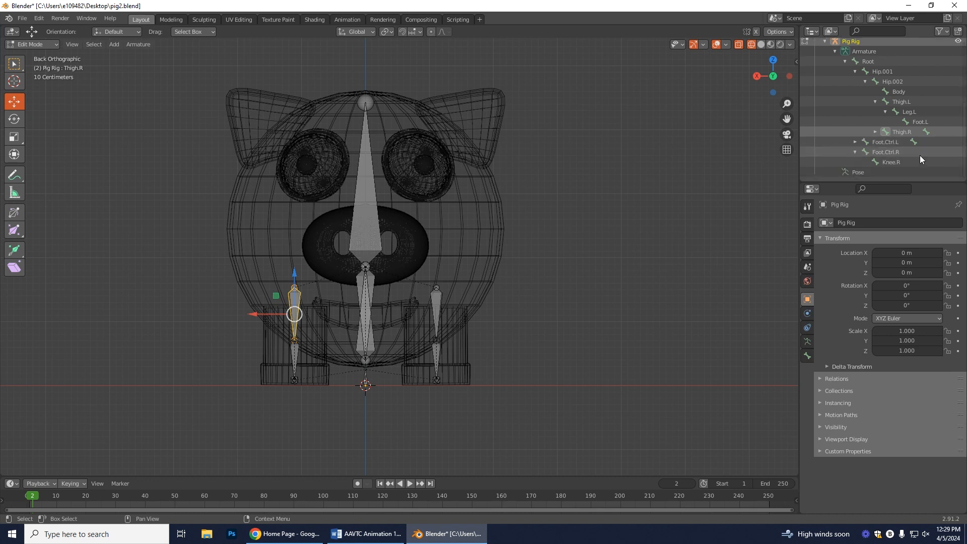
{"action": "left_click", "coordinate": [855, 142]}
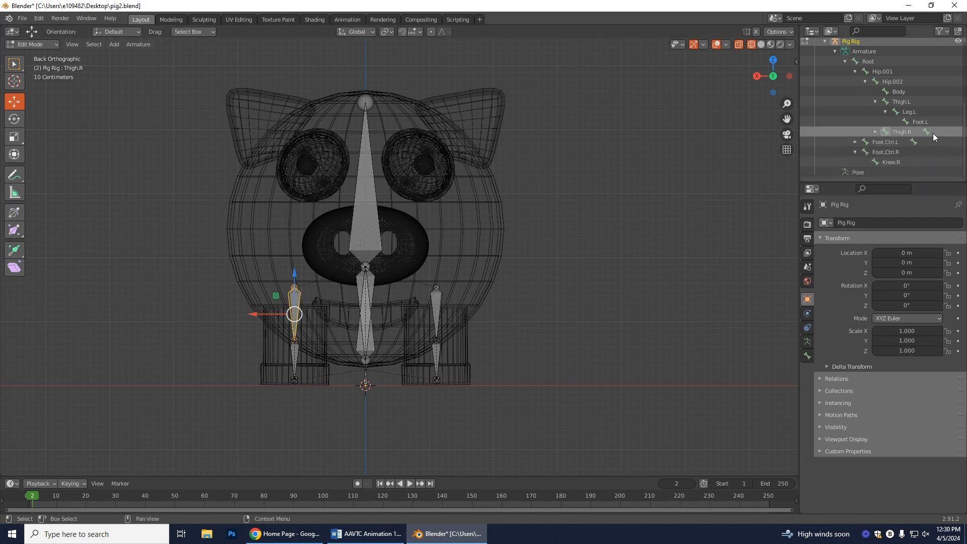
Deselect all bones and return the Pig Rig to Pose Mode.
{"action": "scroll", "coordinate": [233, 407], "scroll_direction": "down", "scroll_amount": 2}
{"action": "key", "text": "alt+a"}
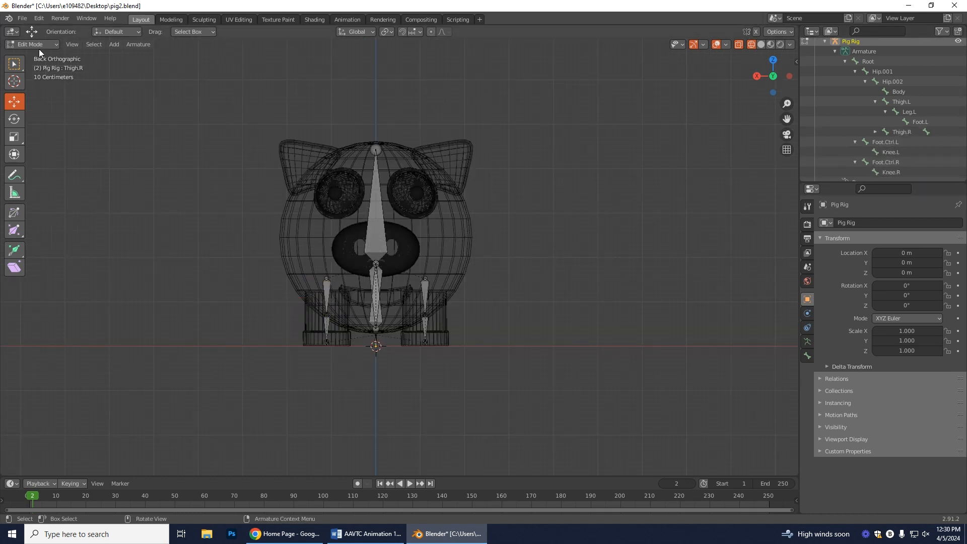
{"action": "left_click", "coordinate": [44, 46]}
{"action": "left_click", "coordinate": [35, 76]}
Select the right foot control bone, Foot.Ctrl.R, of the Pig Rig in Pose Mode.
{"action": "middle_click_drag", "start_coordinate": [312, 393], "coordinate": [428, 388]}
{"action": "scroll", "coordinate": [395, 397], "scroll_direction": "up", "scroll_amount": 3}
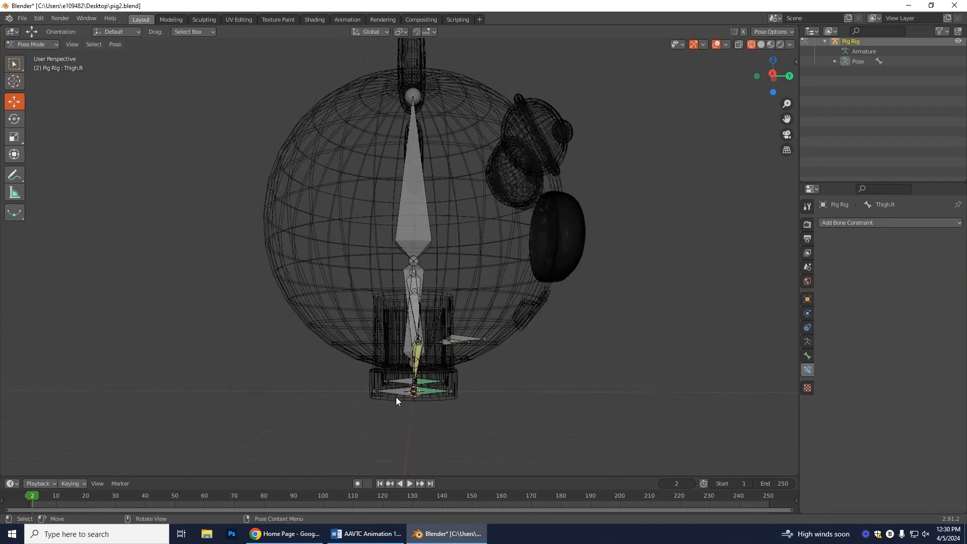
{"action": "left_click", "coordinate": [401, 394]}
Test the right leg by shifting the right foot control bone along the global Y axis.
{"action": "middle_click_drag", "start_coordinate": [465, 439], "coordinate": [428, 439]}
{"action": "scroll", "coordinate": [378, 399], "scroll_direction": "down", "scroll_amount": 3}
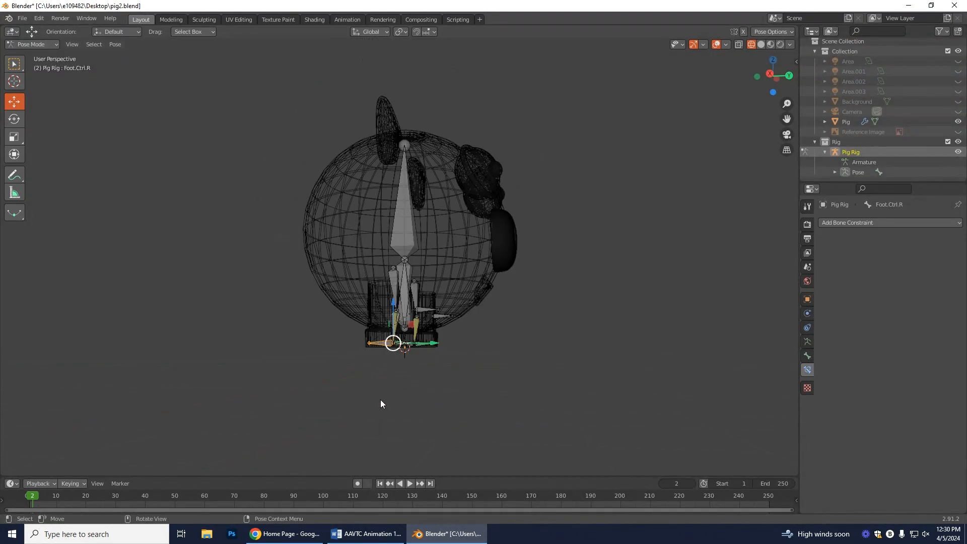
{"action": "scroll", "coordinate": [332, 371], "scroll_direction": "up", "scroll_amount": 8}
{"action": "scroll", "coordinate": [322, 413], "scroll_direction": "down", "scroll_amount": 3}
{"action": "scroll", "coordinate": [342, 435], "scroll_direction": "down", "scroll_amount": 2}
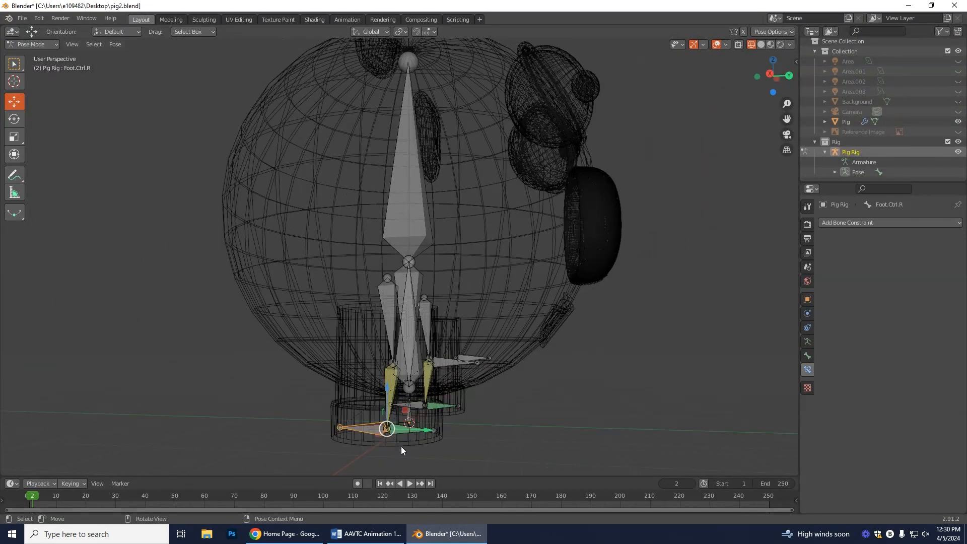
{"action": "scroll", "coordinate": [392, 376], "scroll_direction": "up", "scroll_amount": 1}
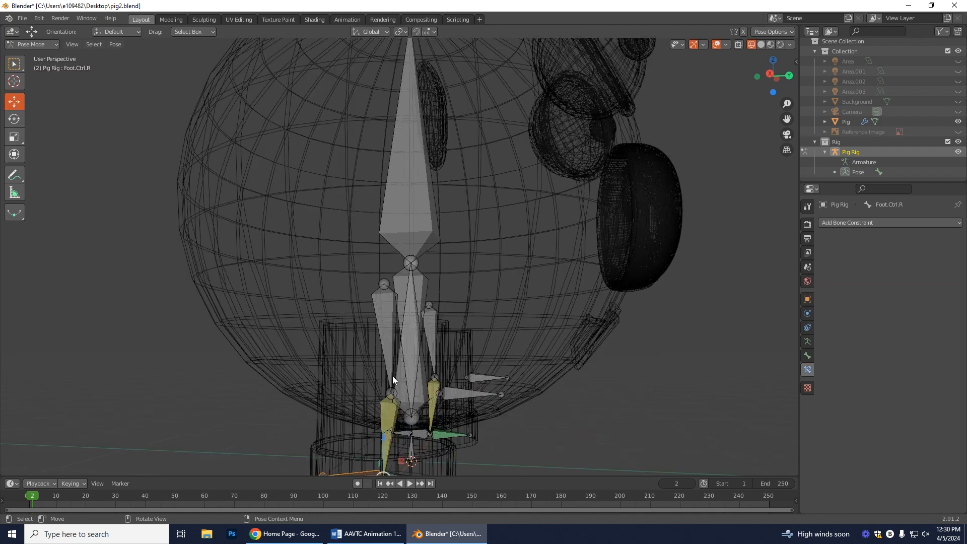
{"action": "middle_click_drag", "start_coordinate": [431, 402], "coordinate": [410, 375], "text": "shift"}
{"action": "key", "text": "g"}
{"action": "key", "text": "y"}
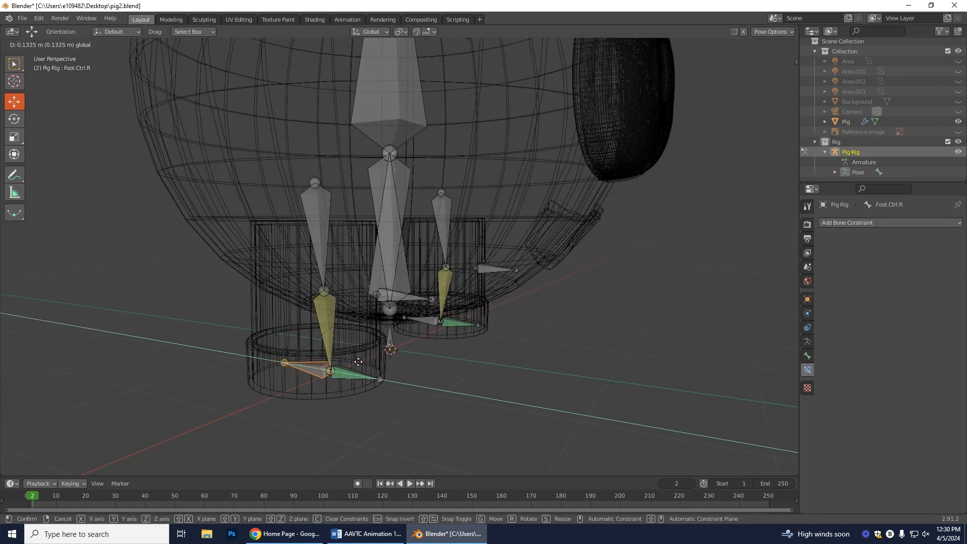
{"action": "left_click", "coordinate": [321, 351]}
Raise the right foot control bone about 0.34 m along global Z to test the knee bend, and undo the move.
{"action": "key", "text": "g"}
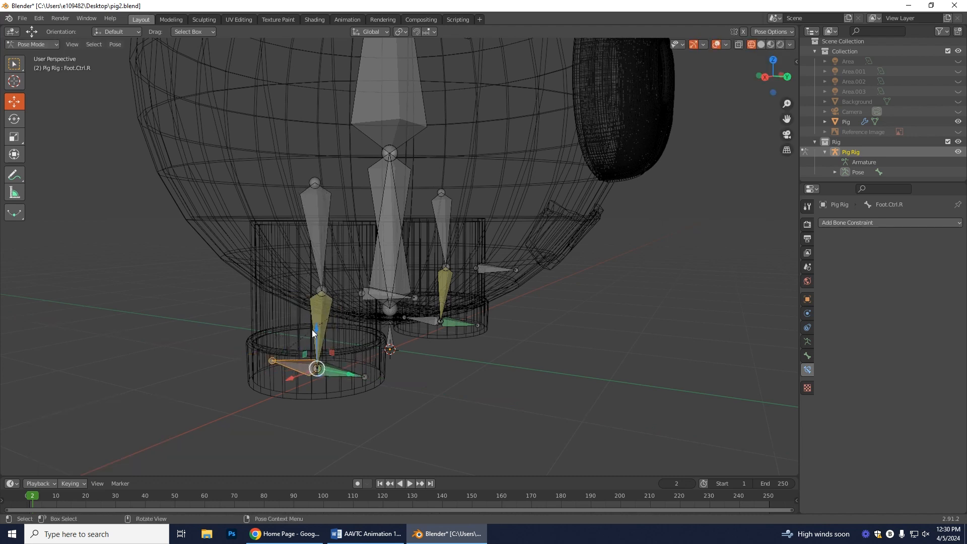
{"action": "key", "text": "z"}
{"action": "left_click", "coordinate": [327, 304]}
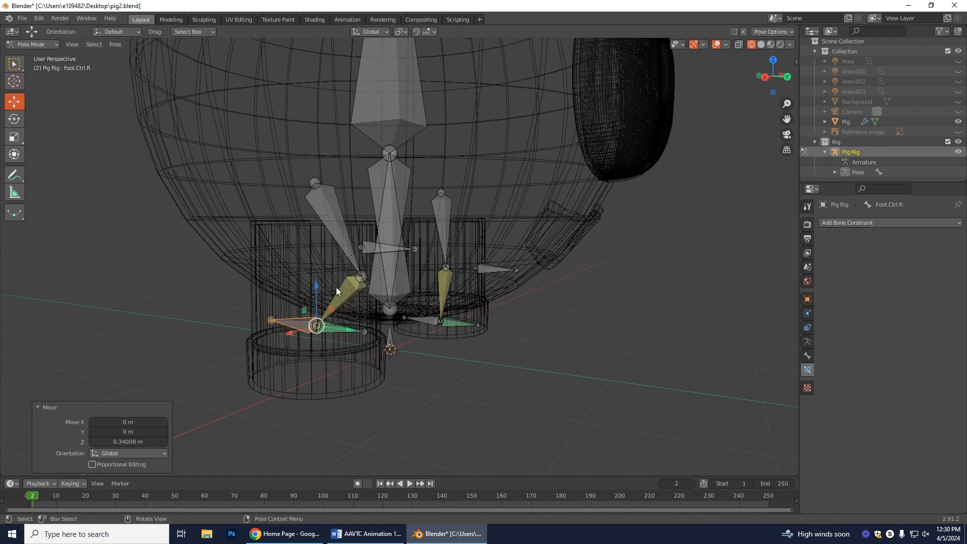
{"action": "key", "text": "ctrl+z"}
Show the pig in the back orthographic view and switch the Pig Rig from Pose Mode to Edit Mode.
{"action": "left_click", "coordinate": [786, 77]}
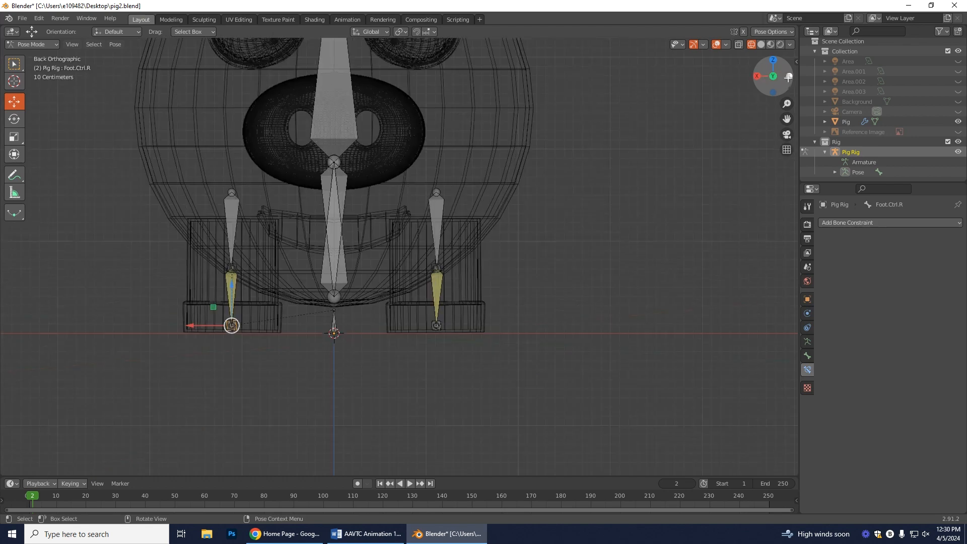
{"action": "key", "text": "ctrl+Tab"}
{"action": "left_click", "coordinate": [30, 44]}
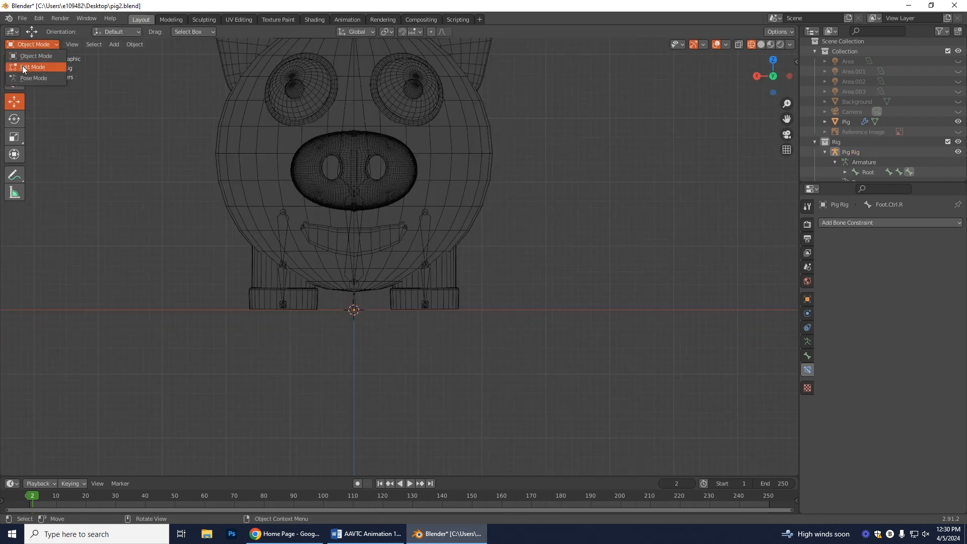
{"action": "left_click", "coordinate": [22, 66]}
Try Solid and Material Preview shading with X-ray on the pig, and return the viewport to Wireframe shading.
{"action": "middle_click_drag", "start_coordinate": [562, 233], "coordinate": [527, 367]}
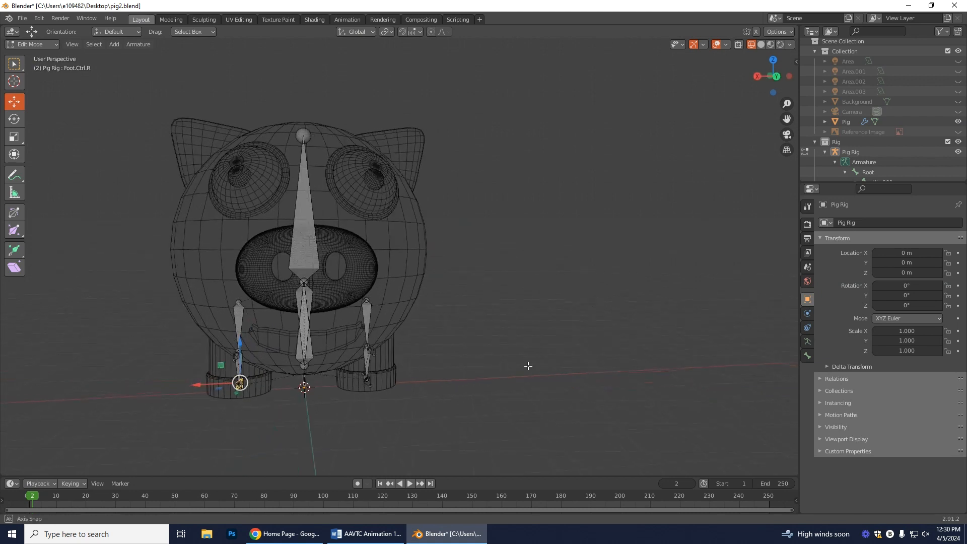
{"action": "left_click", "coordinate": [761, 44]}
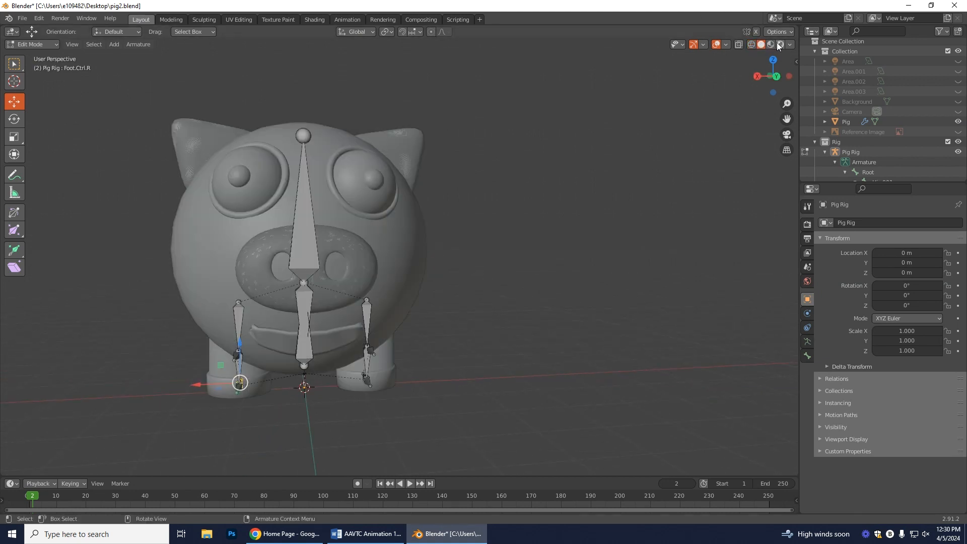
{"action": "left_click", "coordinate": [770, 44]}
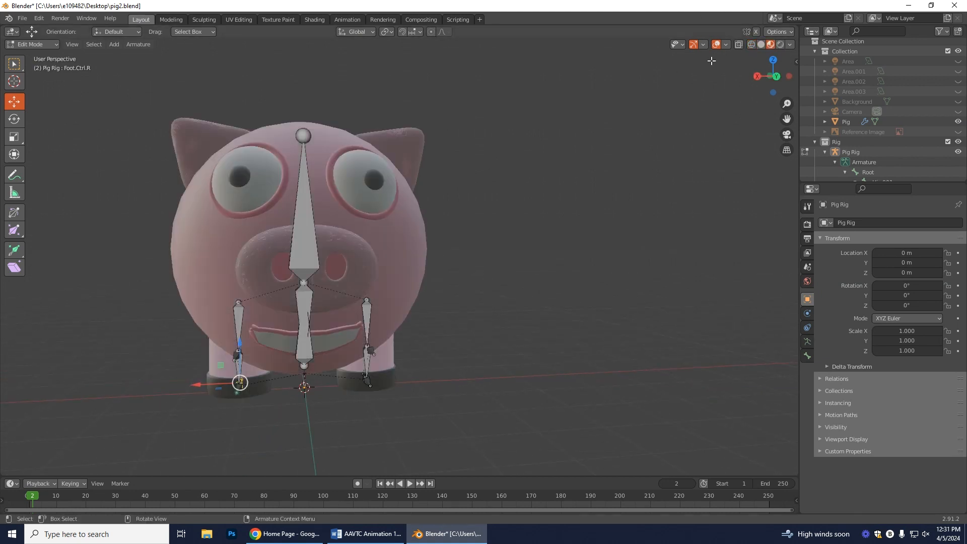
{"action": "left_click", "coordinate": [742, 44]}
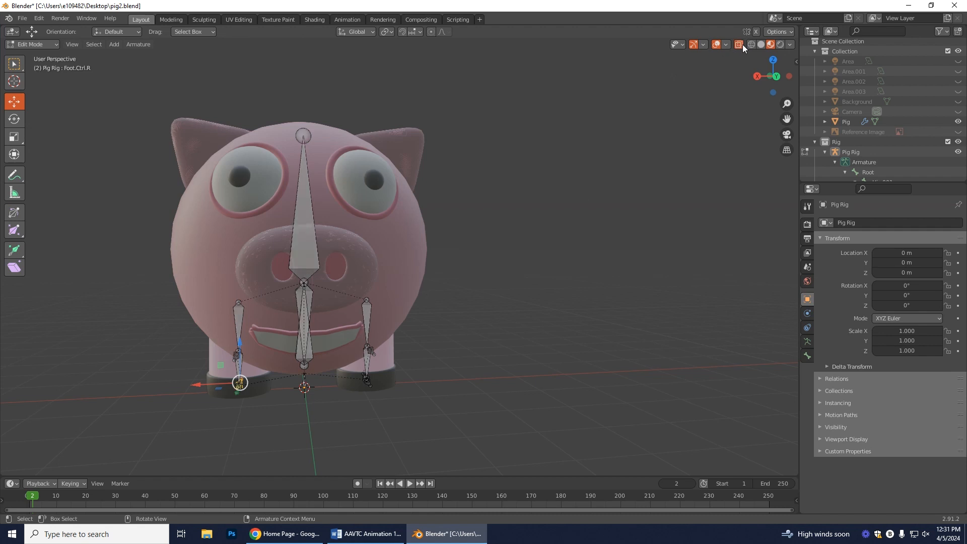
{"action": "left_click", "coordinate": [751, 44]}
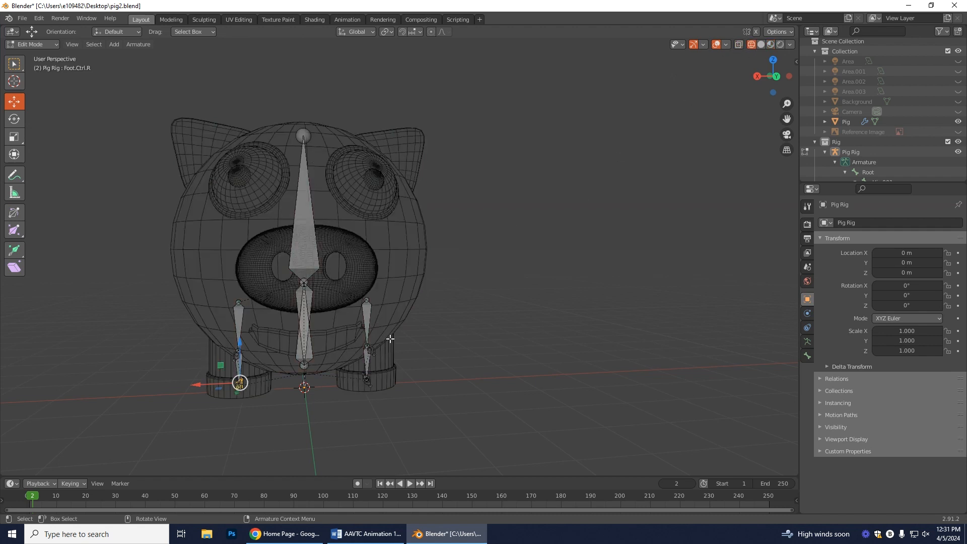
{"action": "middle_click_drag", "start_coordinate": [479, 358], "coordinate": [398, 354]}
{"action": "scroll", "coordinate": [400, 355], "scroll_direction": "up", "scroll_amount": 3}
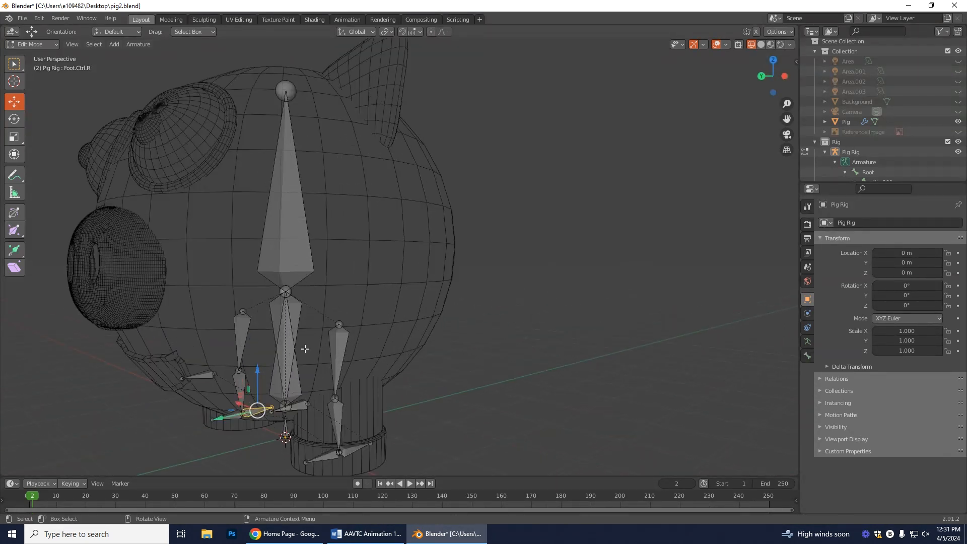
{"action": "middle_click_drag", "start_coordinate": [426, 417], "coordinate": [438, 406], "text": "shift"}
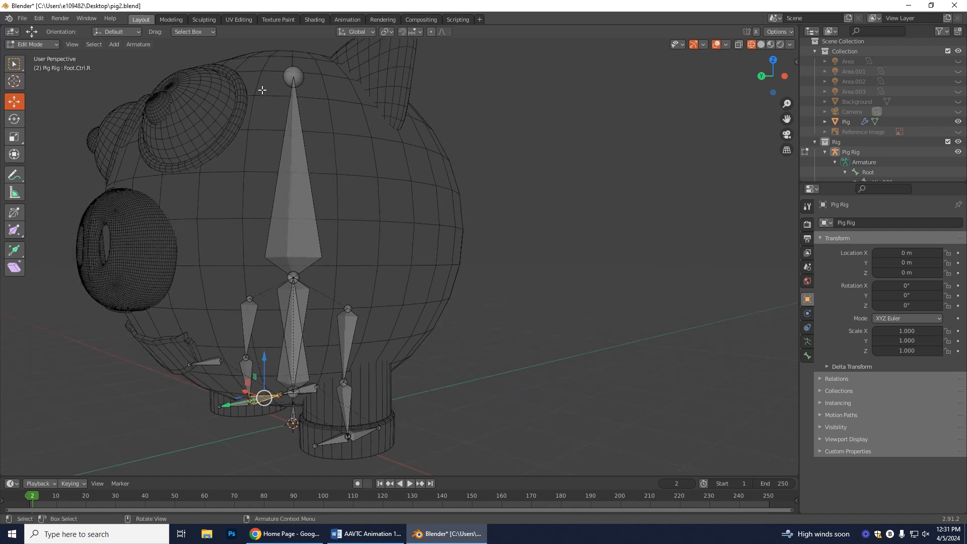